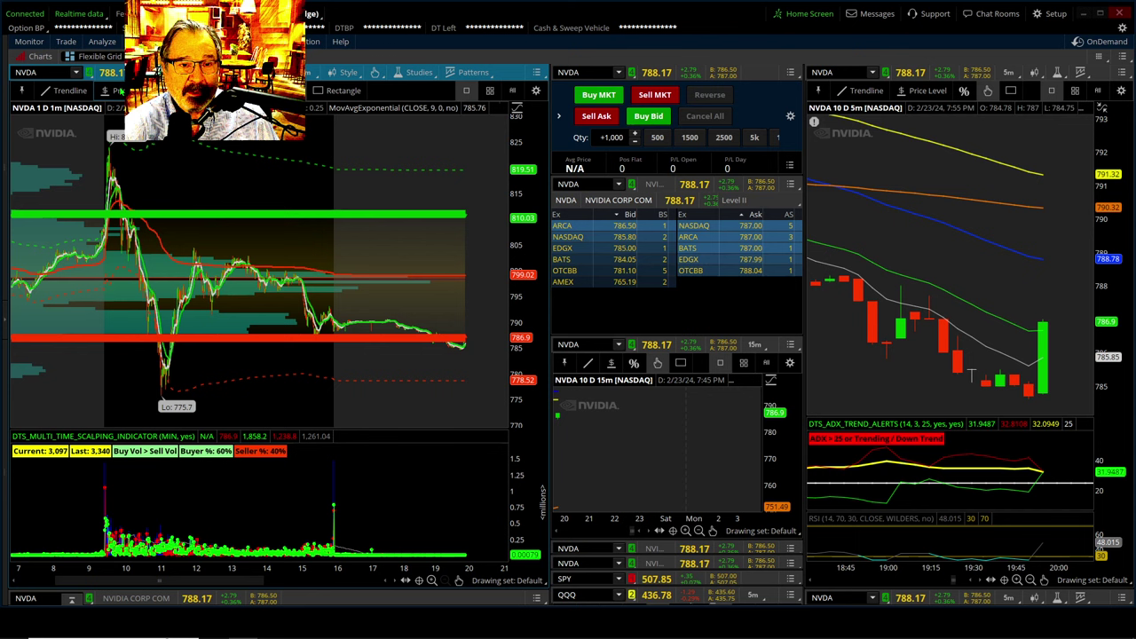
Step: Zoom the NVDA 1-minute chart to the 17:45–20:30 evening span with a zoom rectangle
left_click_drag(394, 372, 488, 399)
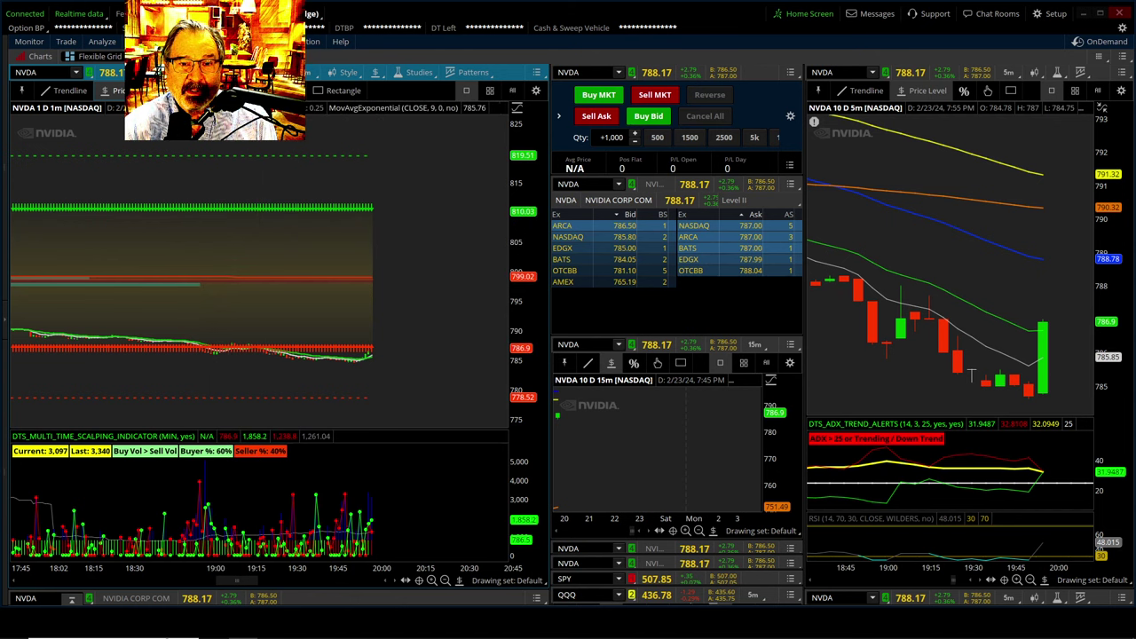
Step: Open Edit Studies from the chart menu, then the VolumeProfile study's customization dialog
right_click(304, 202)
left_click(473, 292)
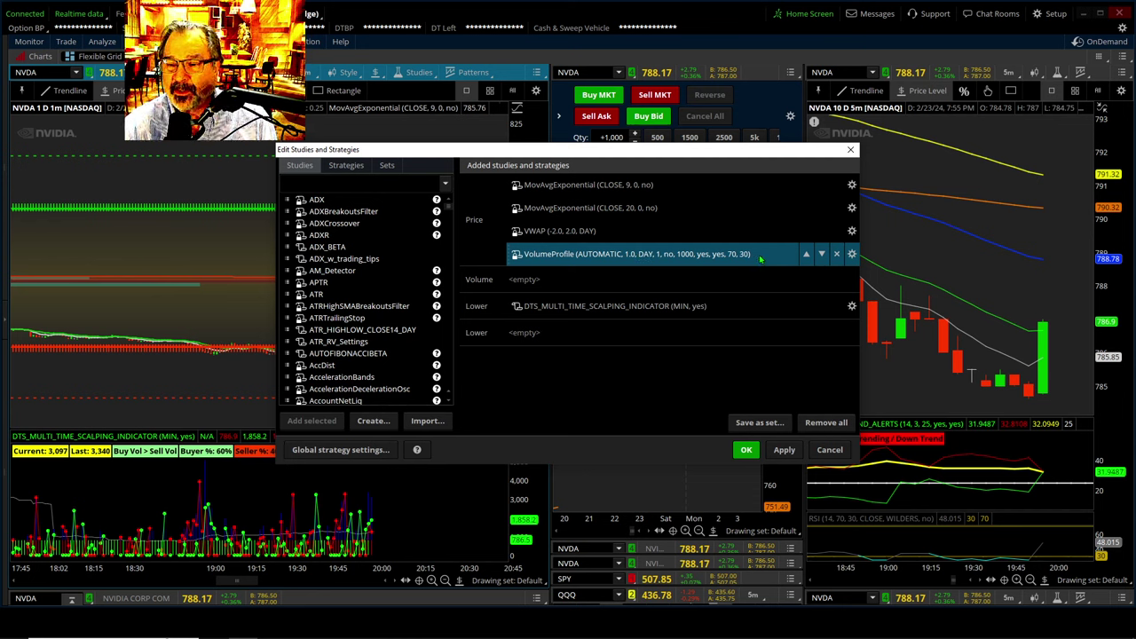
left_click(851, 255)
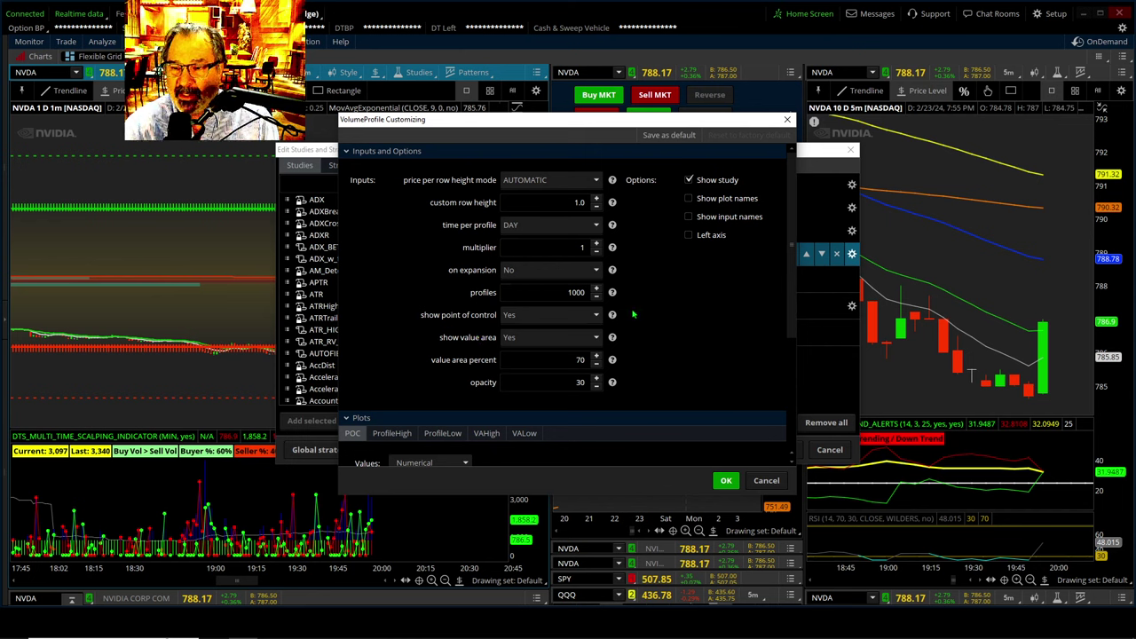
Step: Keep arrows as the VAHigh plot's draw style and confirm the VolumeProfile settings with OK
scroll(601, 338, "down", 5)
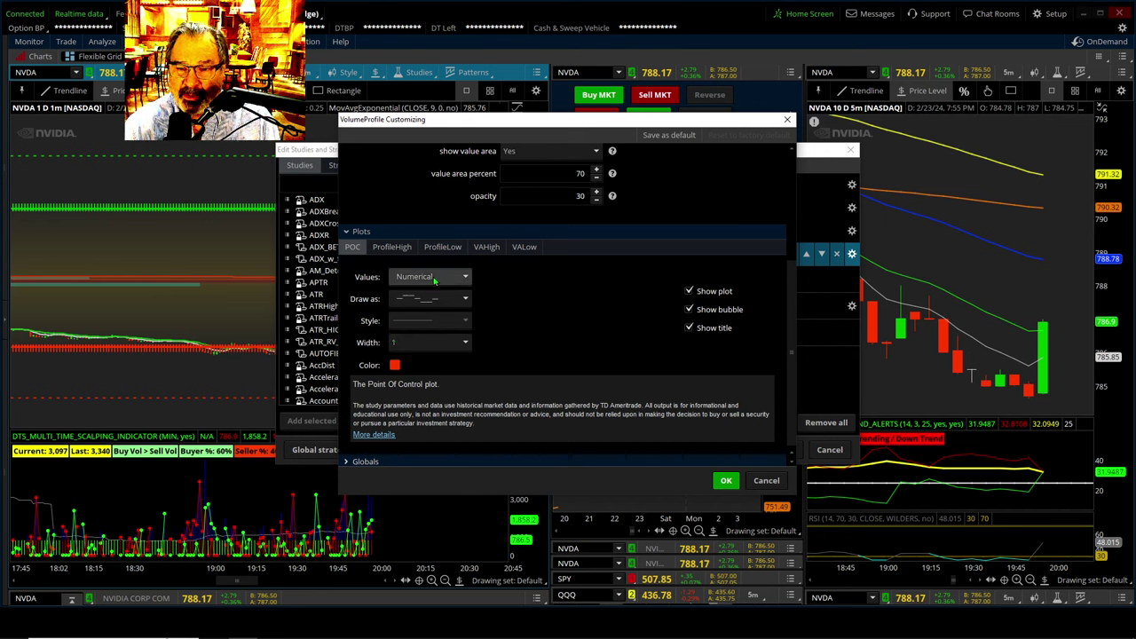
left_click(486, 247)
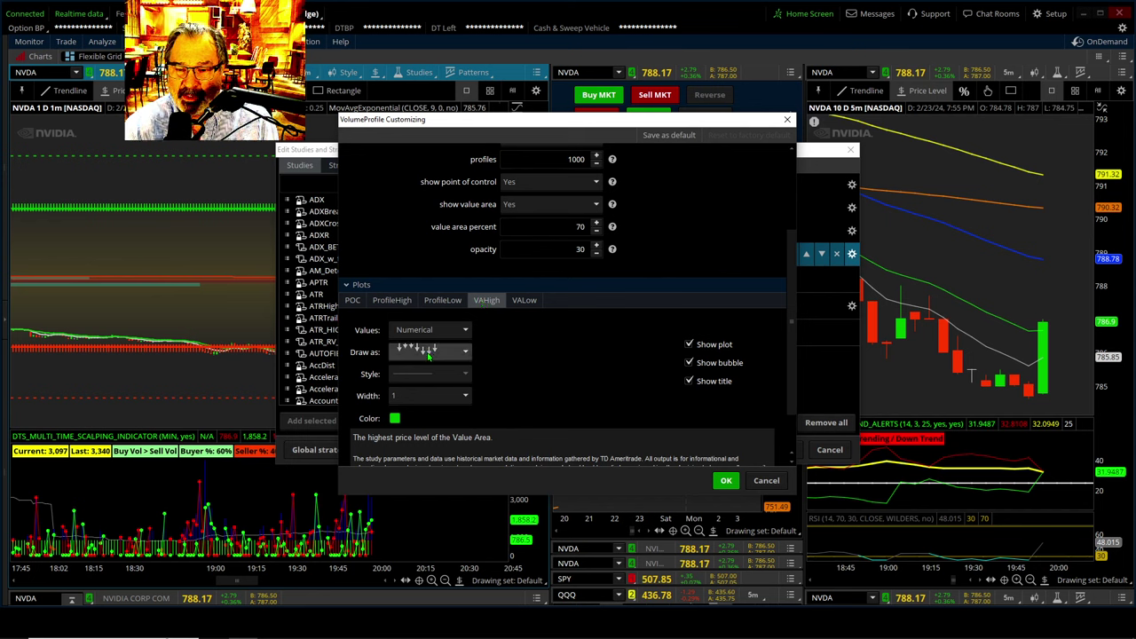
left_click(463, 353)
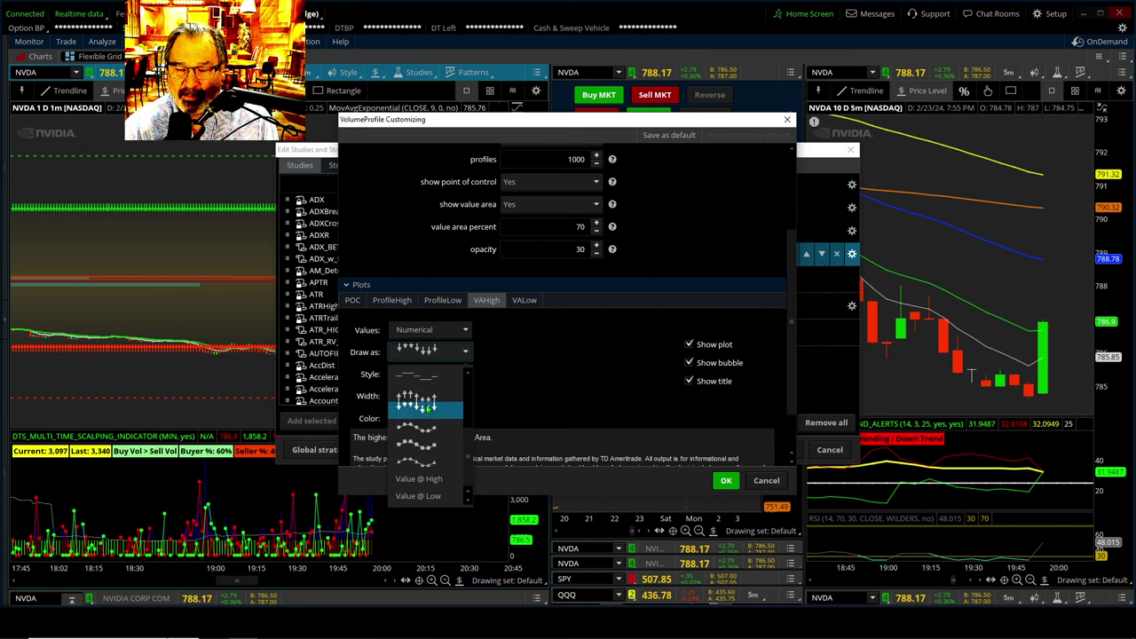
left_click(720, 480)
left_click(724, 480)
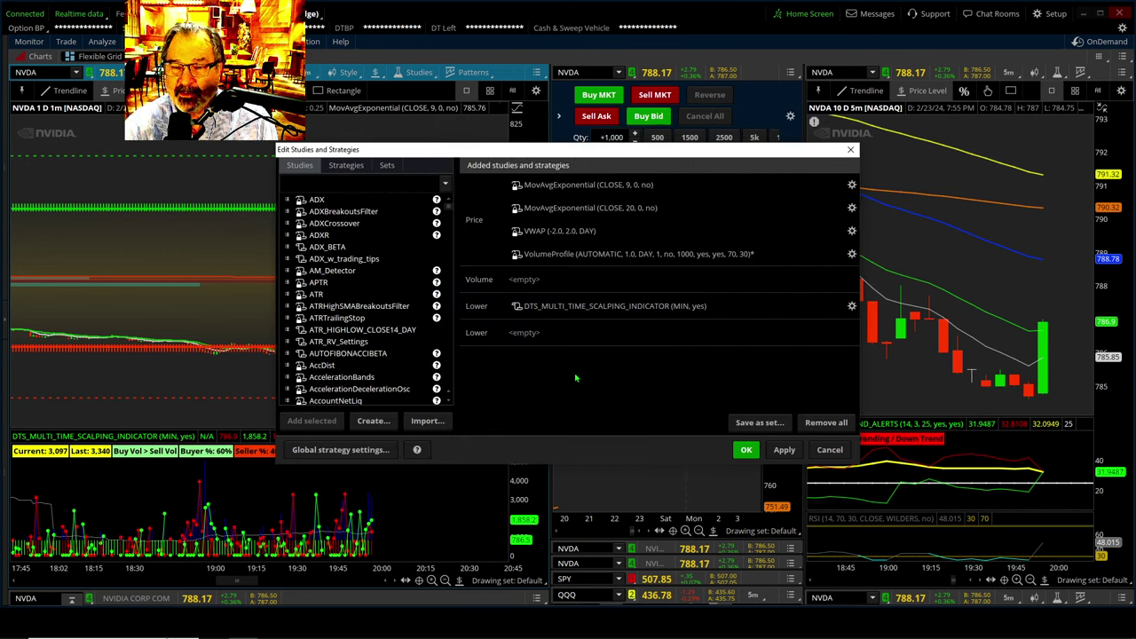
Step: Select VolumeProfile in the added studies list and close Edit Studies and Strategies
left_click(564, 257)
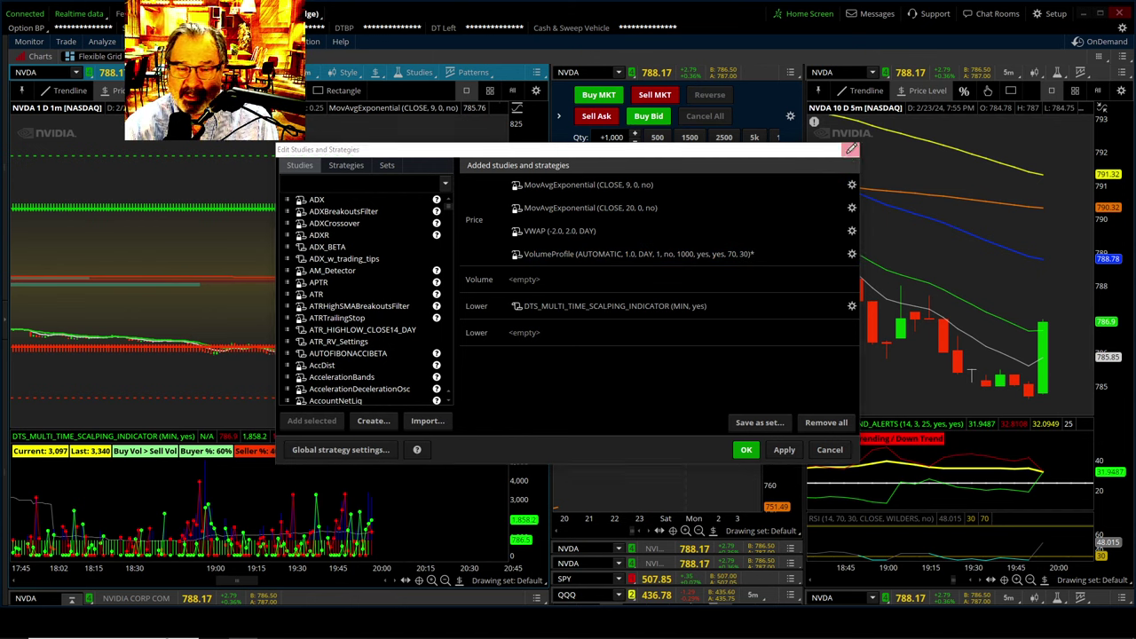
left_click(848, 150)
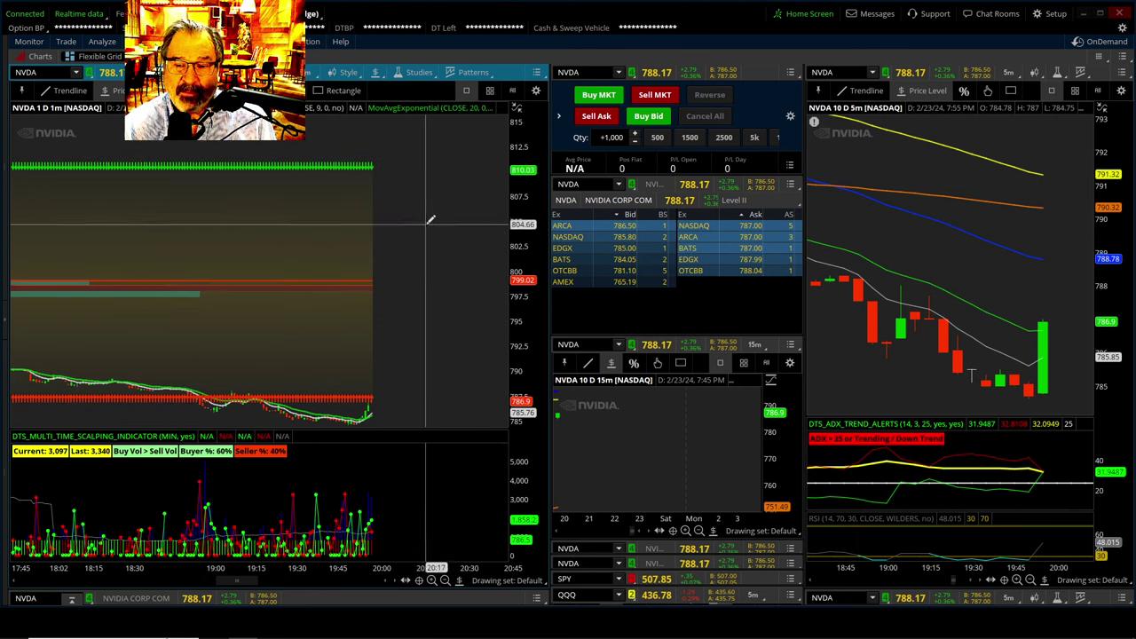
Step: Rescale the 1-minute chart's price axis and zoom in on the final minutes
mouse_move(519, 315)
left_mouse_down()
mouse_move(518, 270)
mouse_move(518, 320)
left_mouse_up()
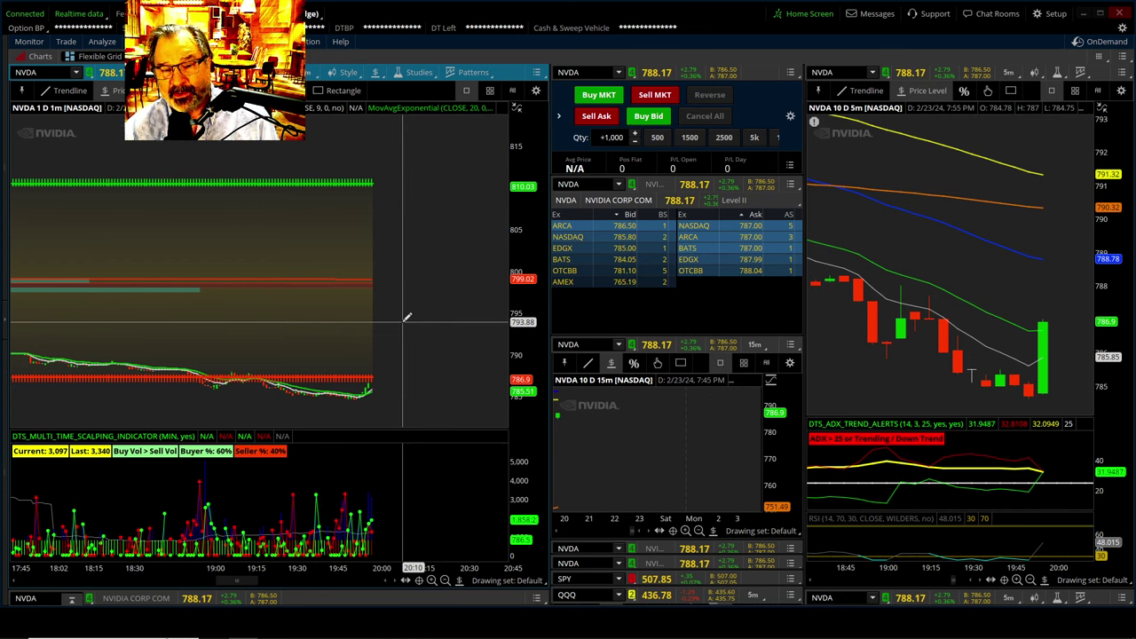
left_click_drag(321, 326, 395, 403)
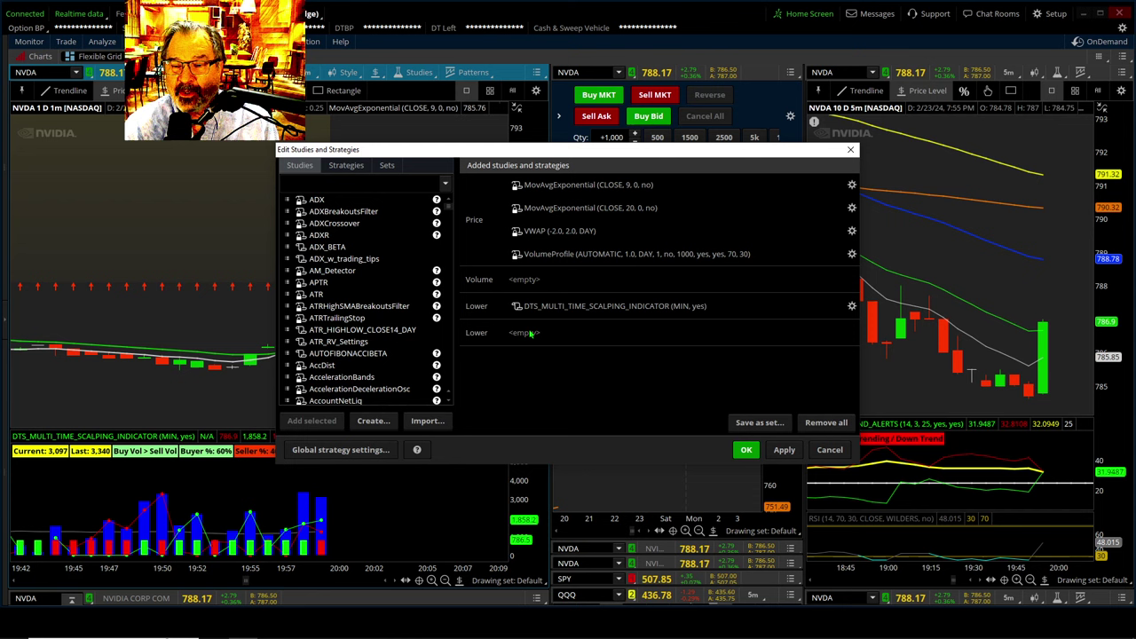
mouse_move(538, 305)
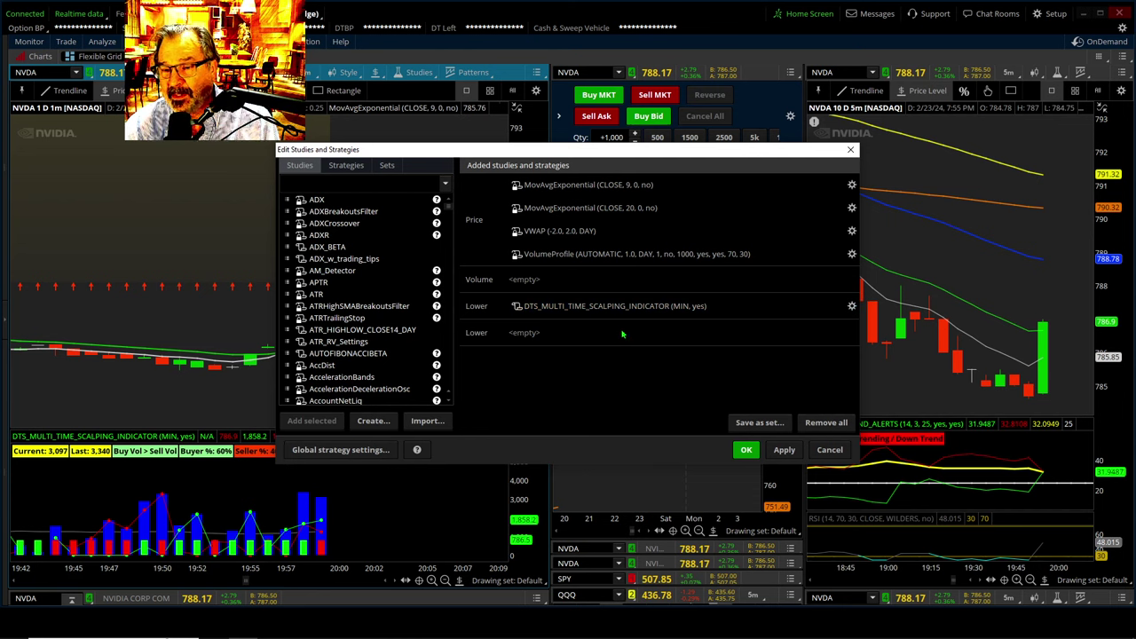
mouse_move(687, 314)
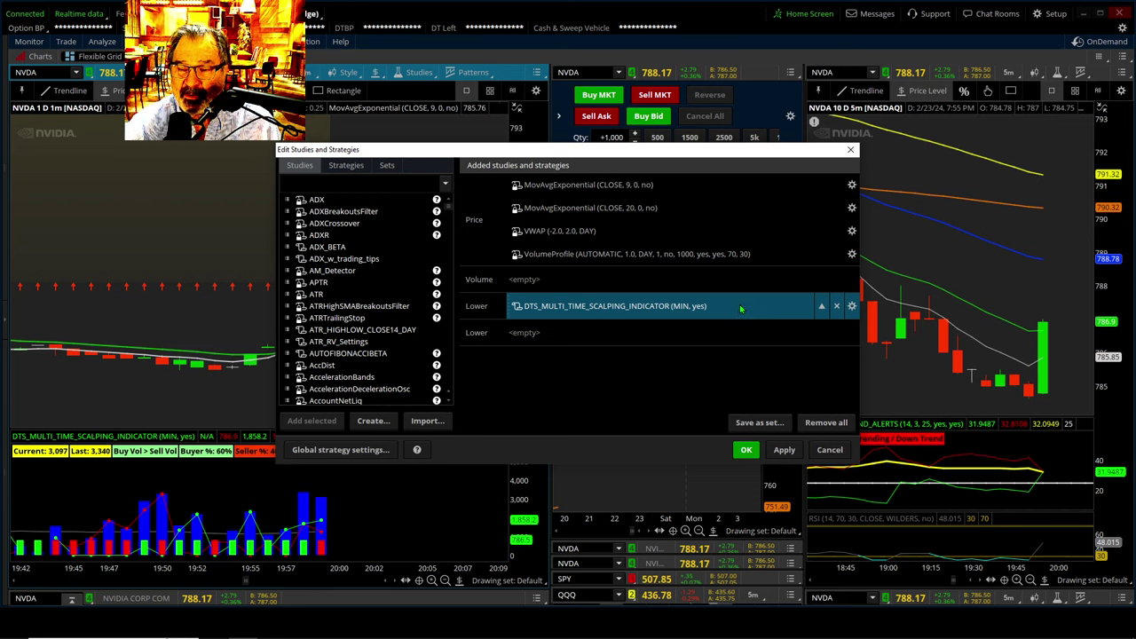
Step: Scroll through the DTS_MULTI_TIME_SCALPING_INDICATOR thinkScript source, then close the editor
right_click(740, 312)
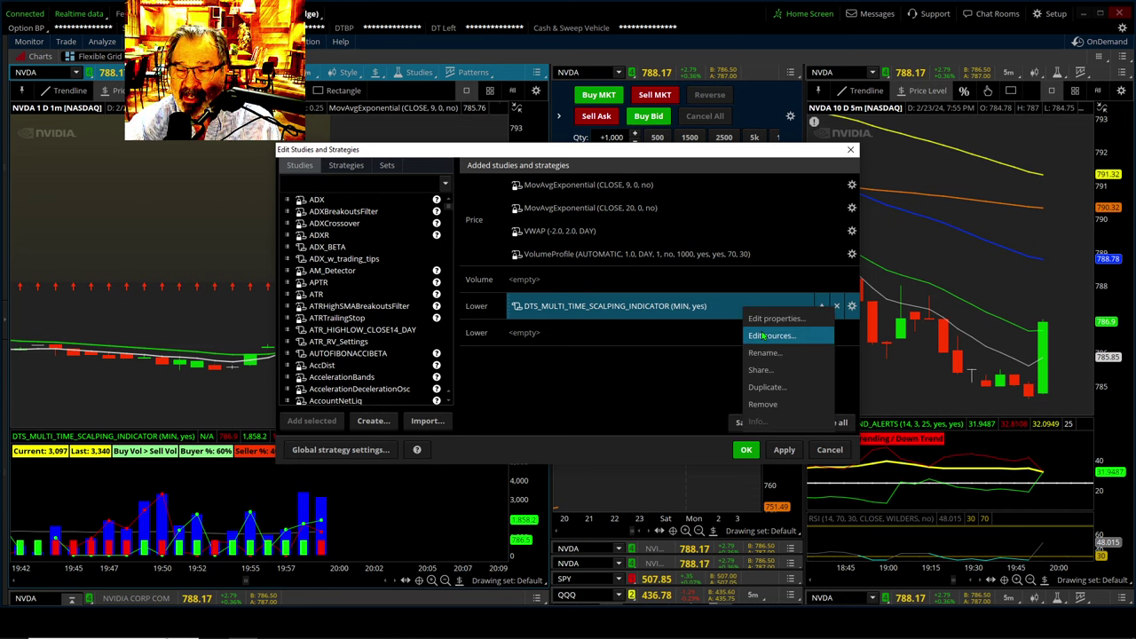
left_click(769, 337)
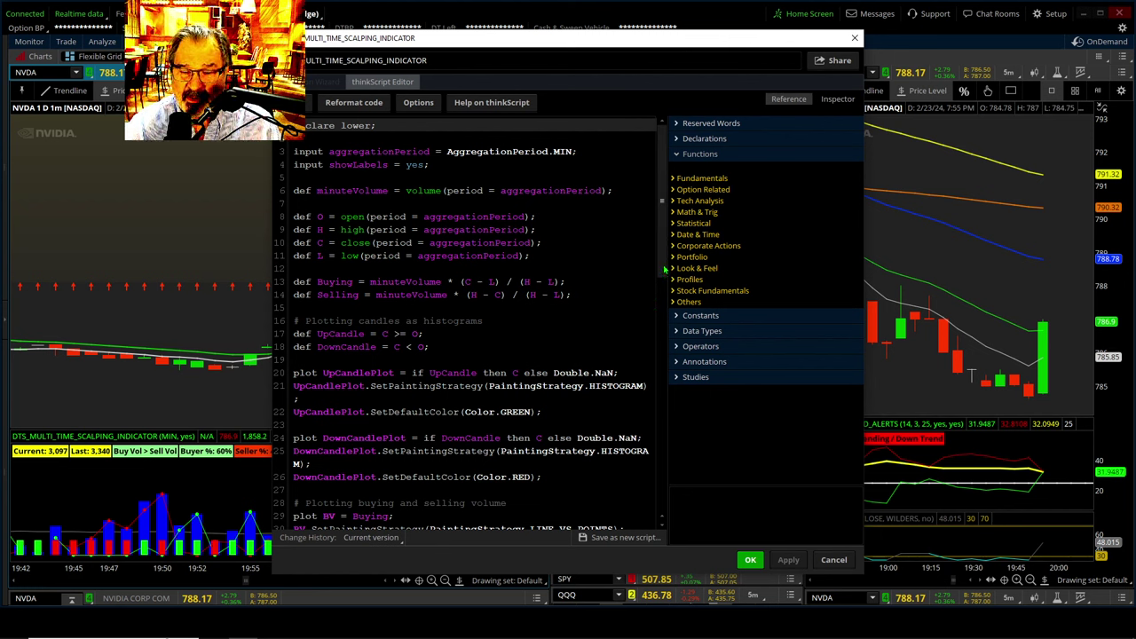
left_click_drag(663, 269, 662, 382)
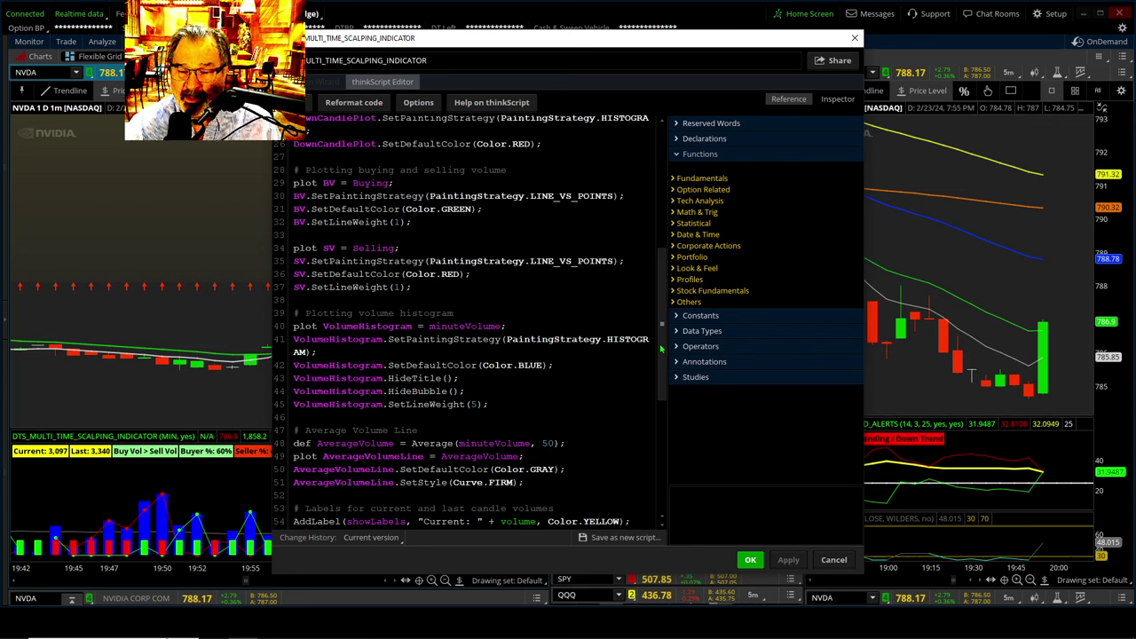
left_click_drag(661, 349, 661, 434)
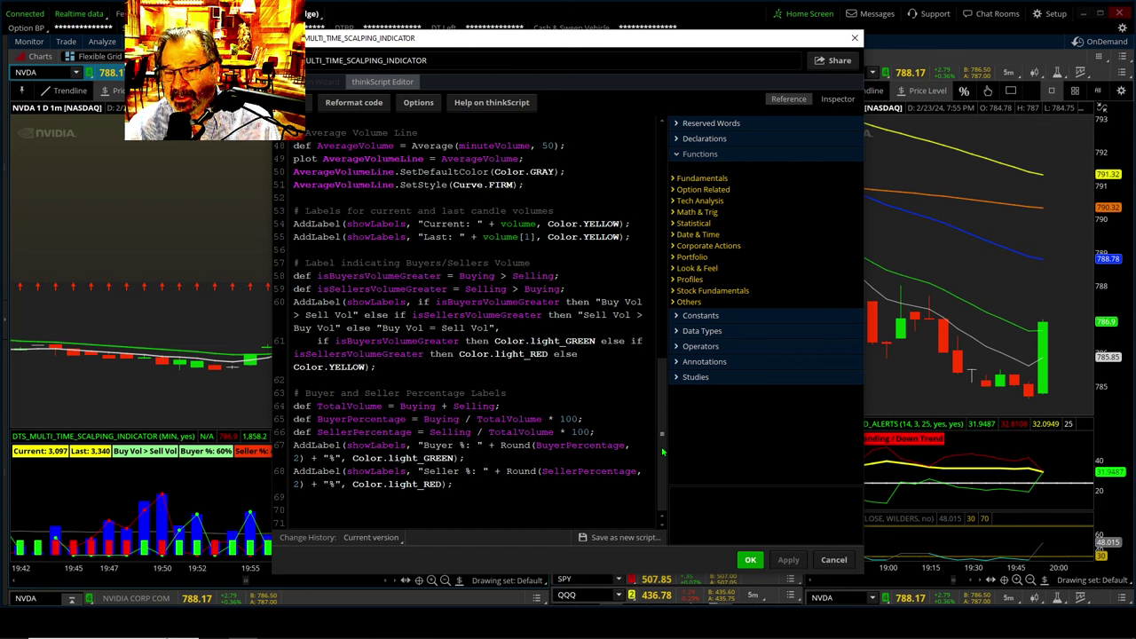
left_click_drag(662, 452, 637, 202)
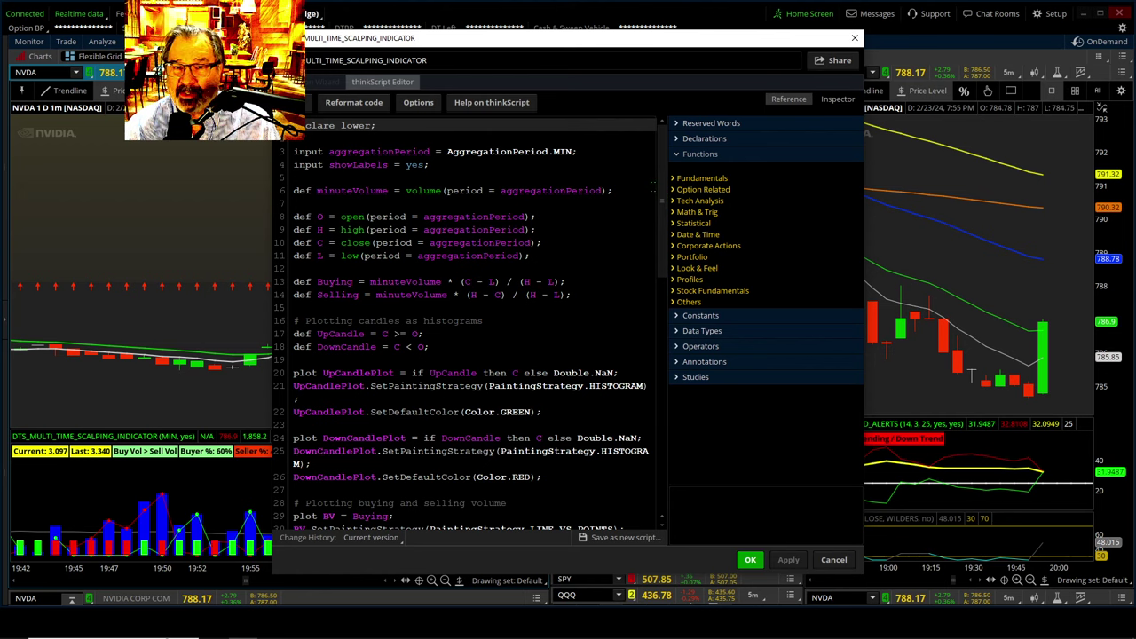
left_click(854, 39)
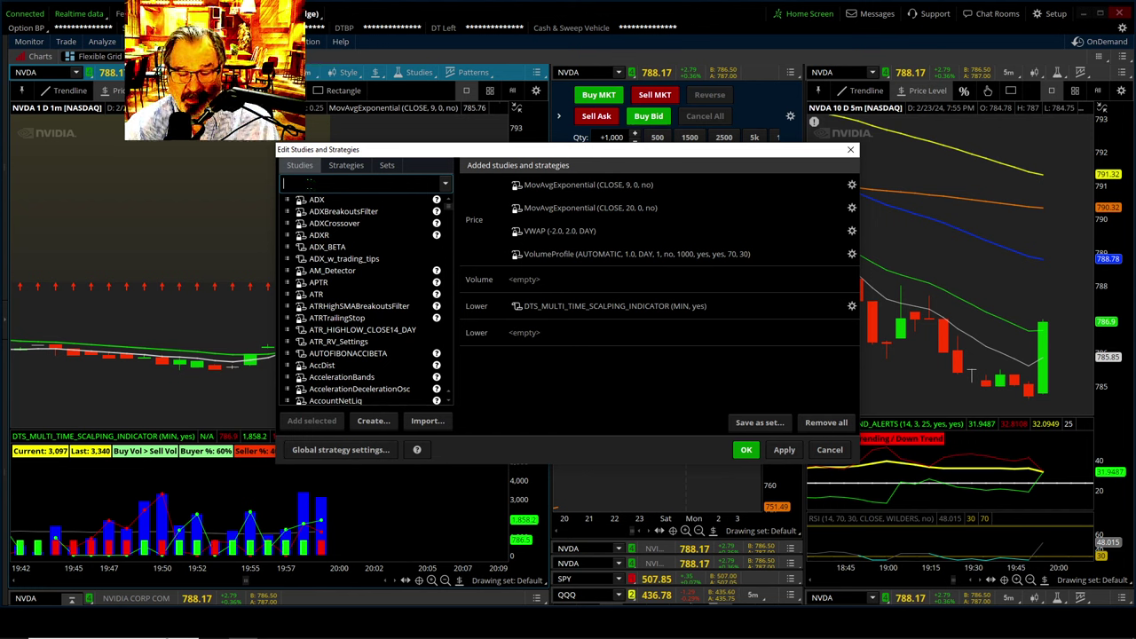
Step: Search 'dts', add DTS_SELLERS_INDICATOR as a lower study, then apply and confirm
type("dct")
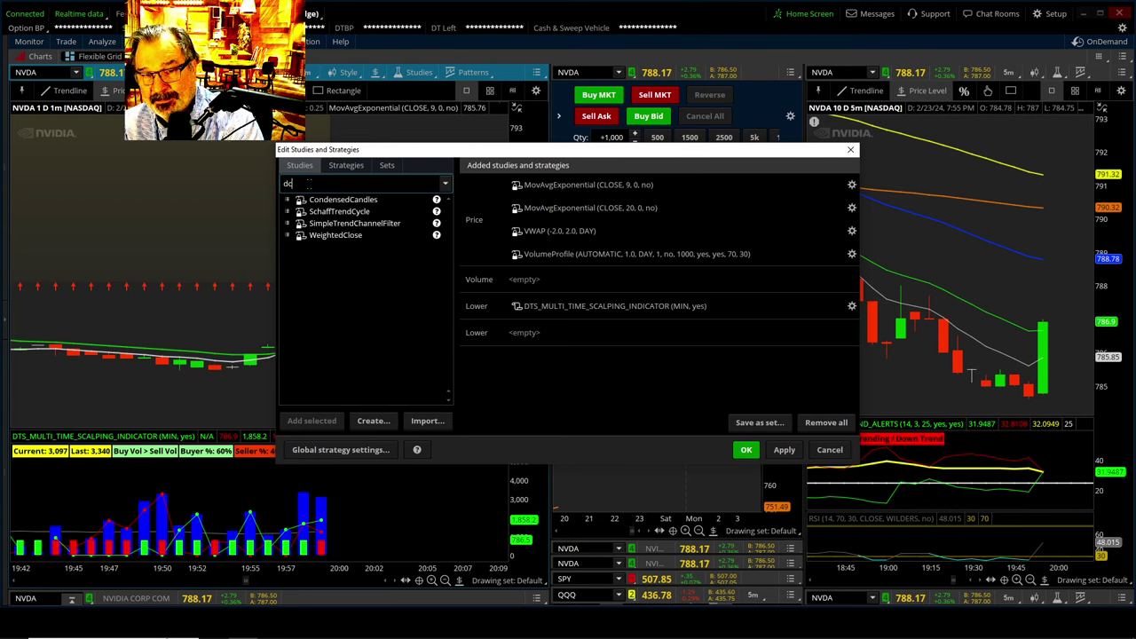
key("BackSpace")
key("BackSpace")
type("ts")
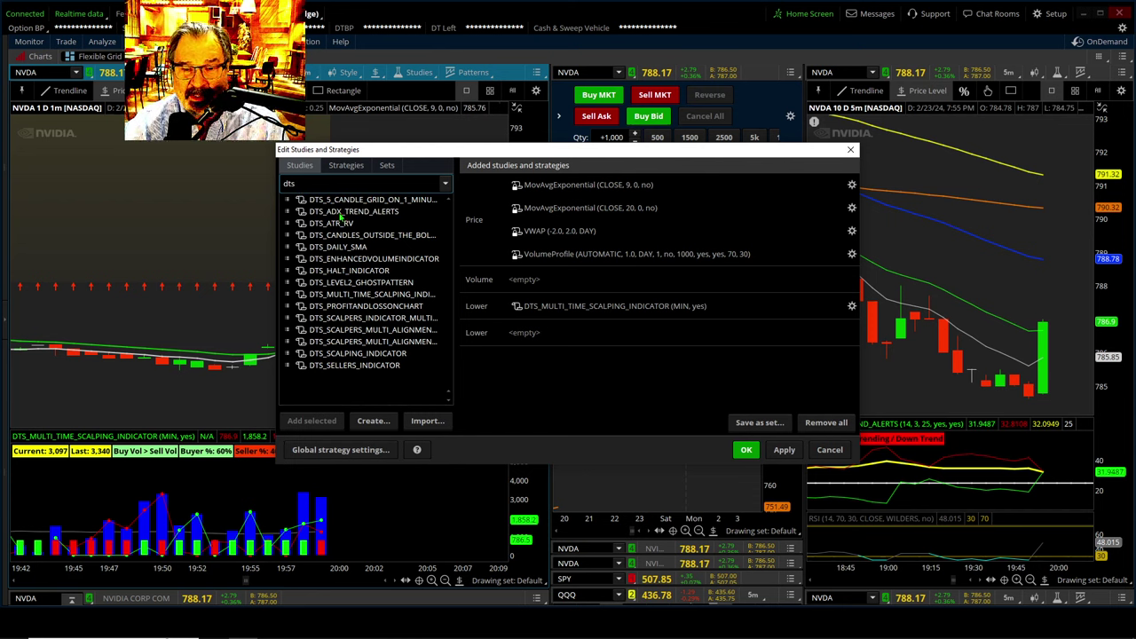
left_click(347, 367)
left_click(329, 422)
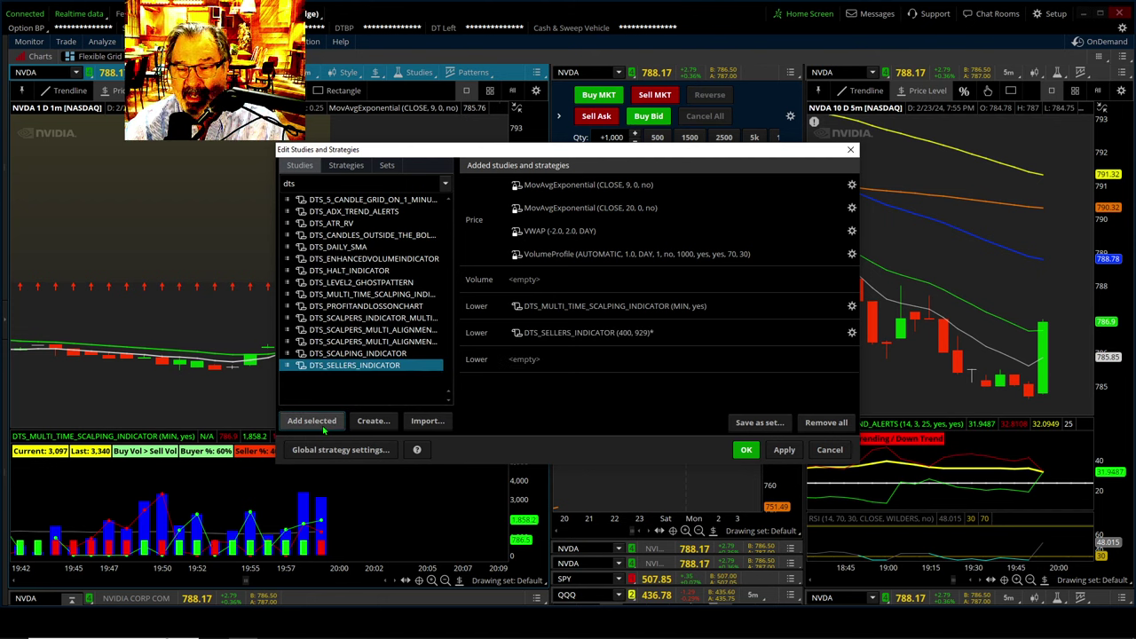
left_click(783, 450)
left_click(746, 450)
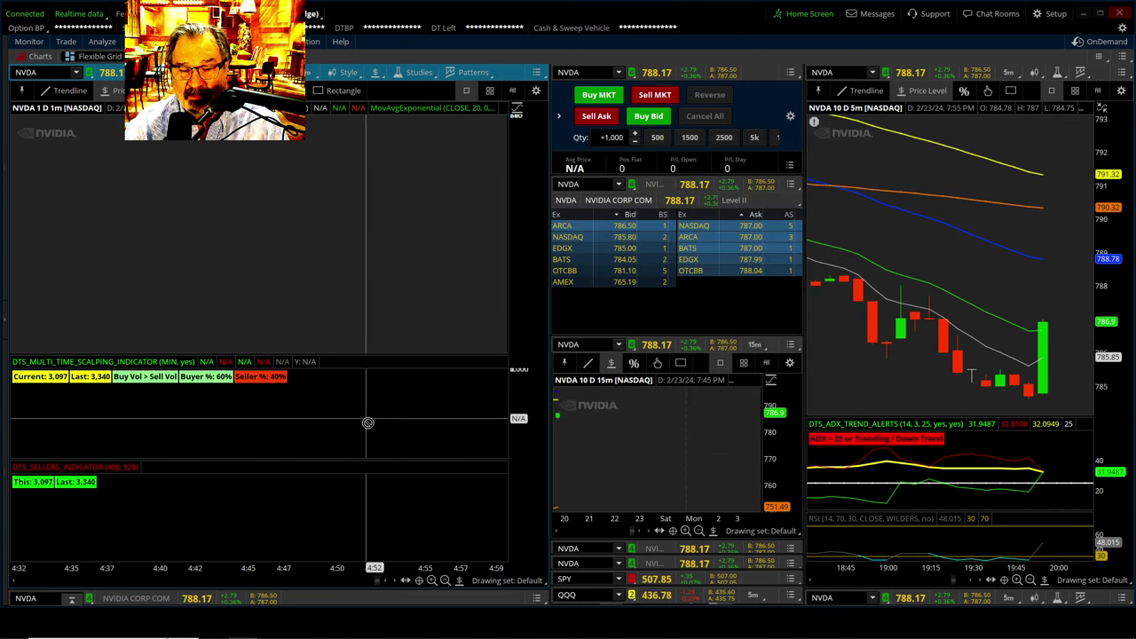
Step: Refresh the 1-minute chart and raise the pane dividers to enlarge the scalping and sellers panes
right_click(315, 276)
left_click(324, 288)
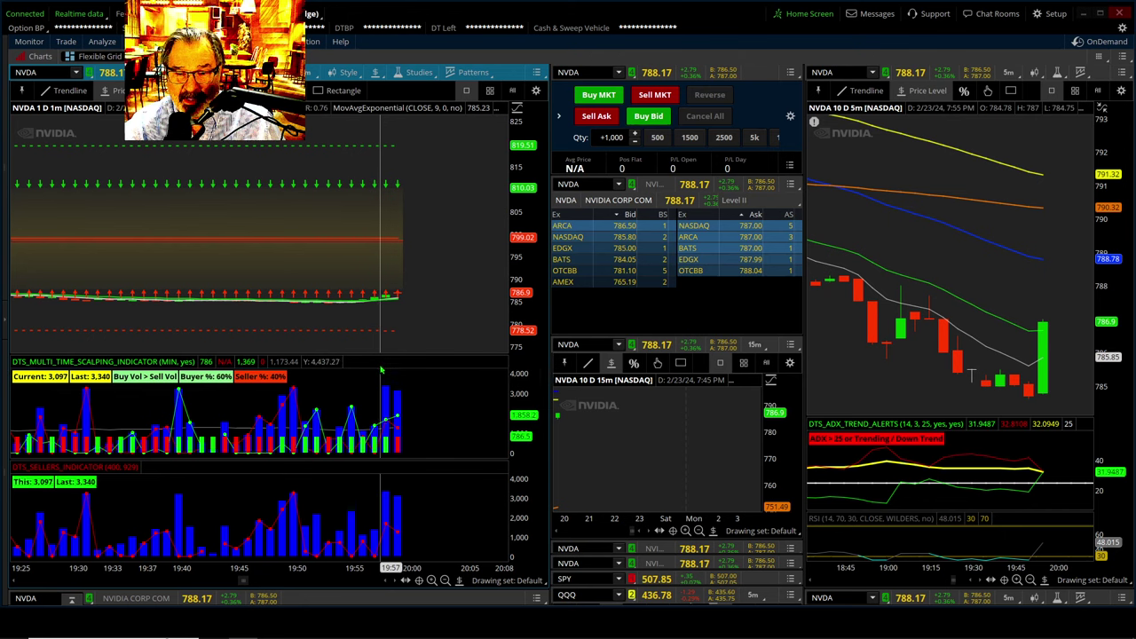
left_click_drag(384, 353, 383, 222)
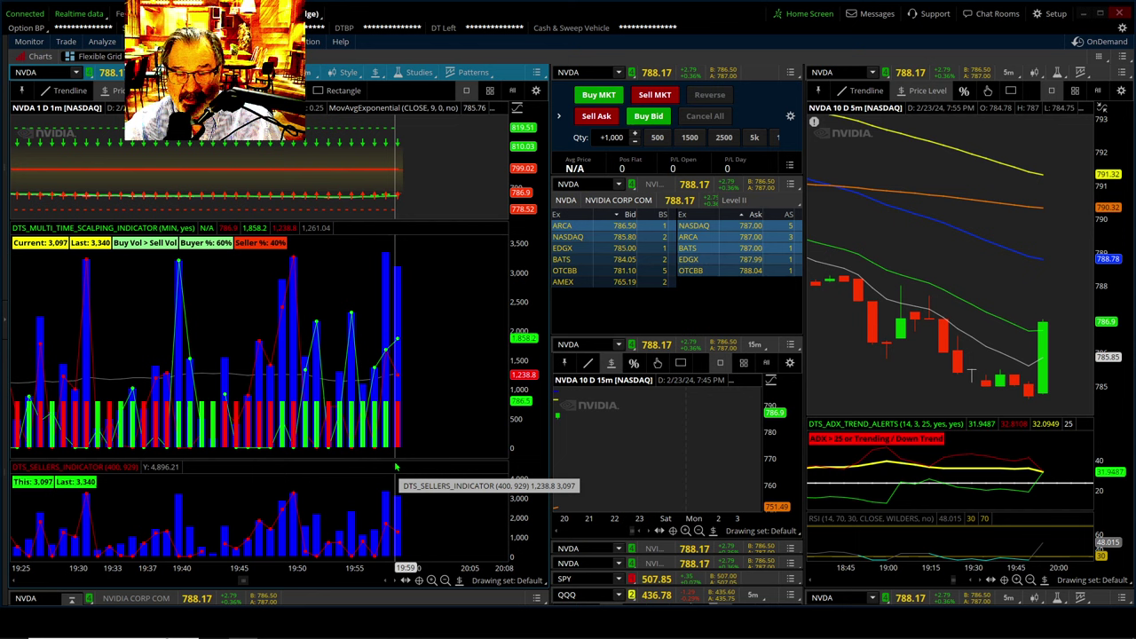
left_click_drag(396, 469, 397, 266)
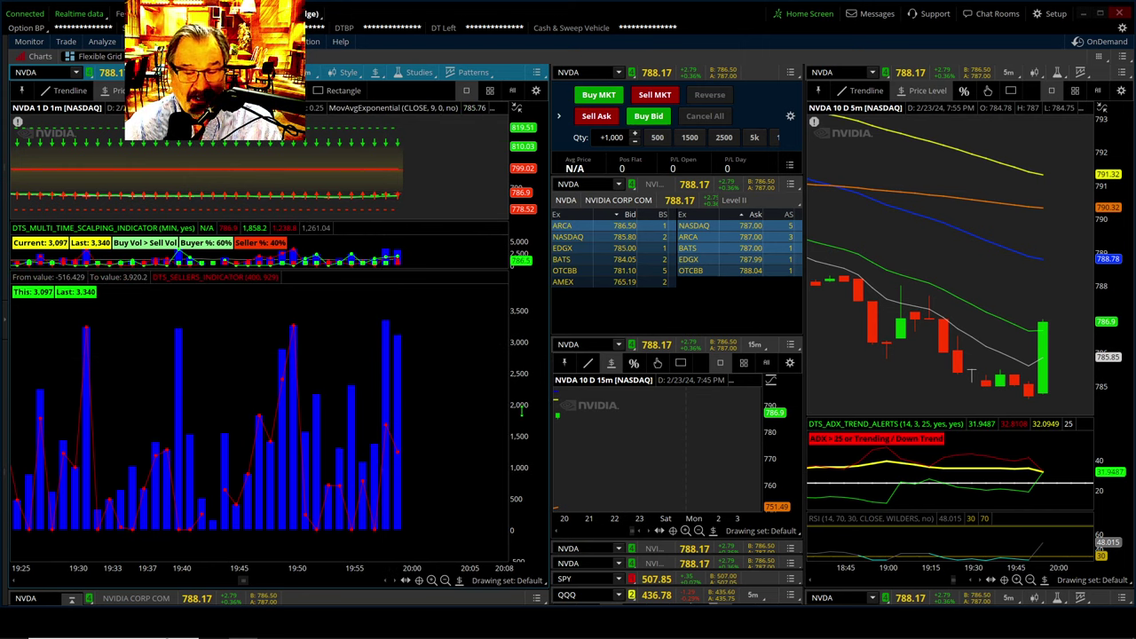
Step: Shift the sellers scale, resize the panes so the price pane grows, and pan back to earlier bars
left_click_drag(522, 410, 530, 459)
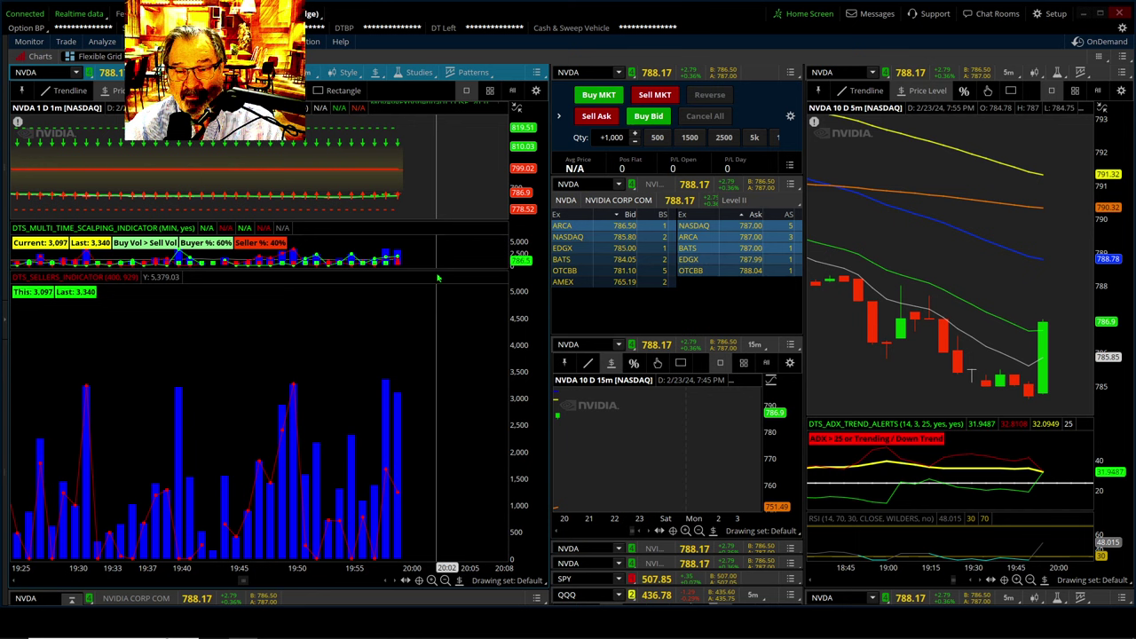
left_click_drag(434, 274, 425, 469)
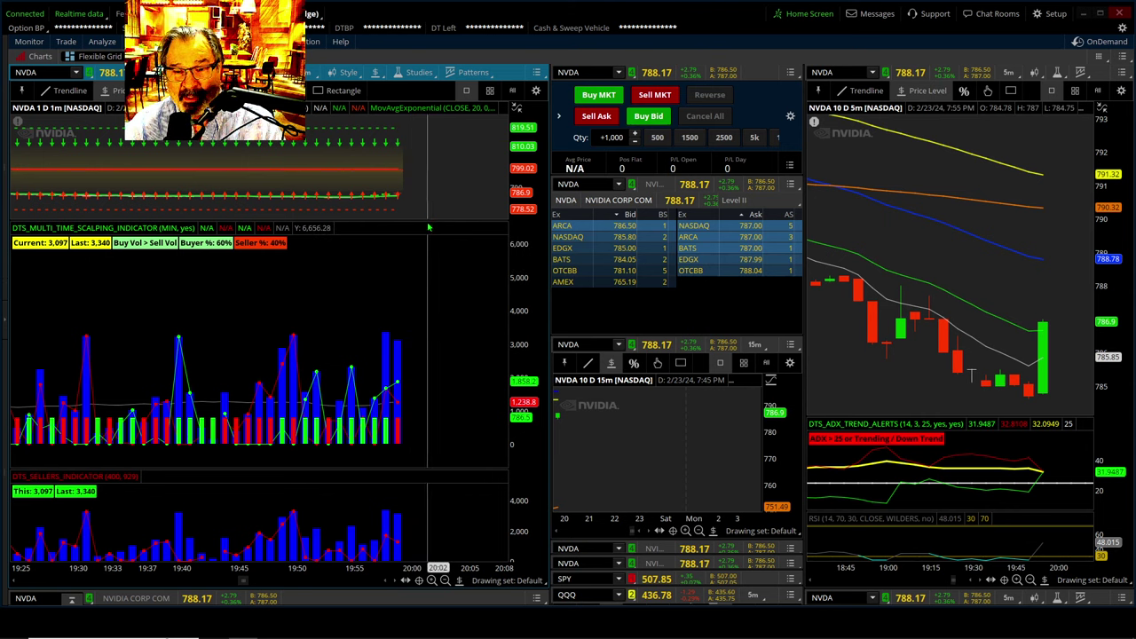
left_click_drag(428, 228, 423, 341)
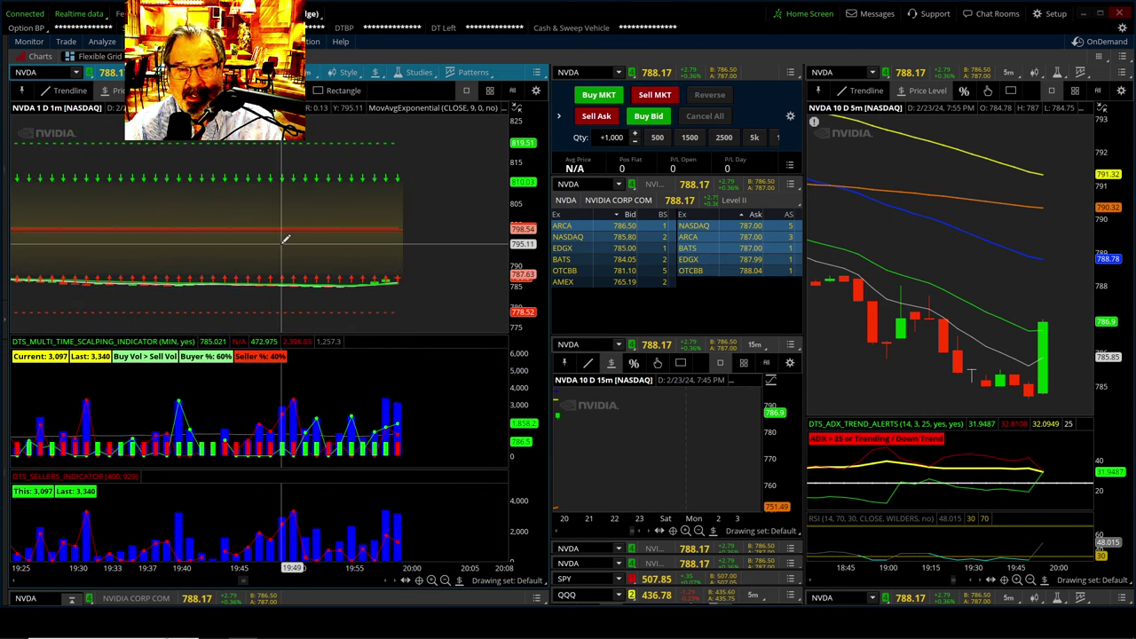
left_click_drag(157, 203, 479, 243)
Step: Set the 1m chart to 15 days, zoom to 10:45–14:06, then further to midday from 11:57
scroll(452, 240, "up", 5)
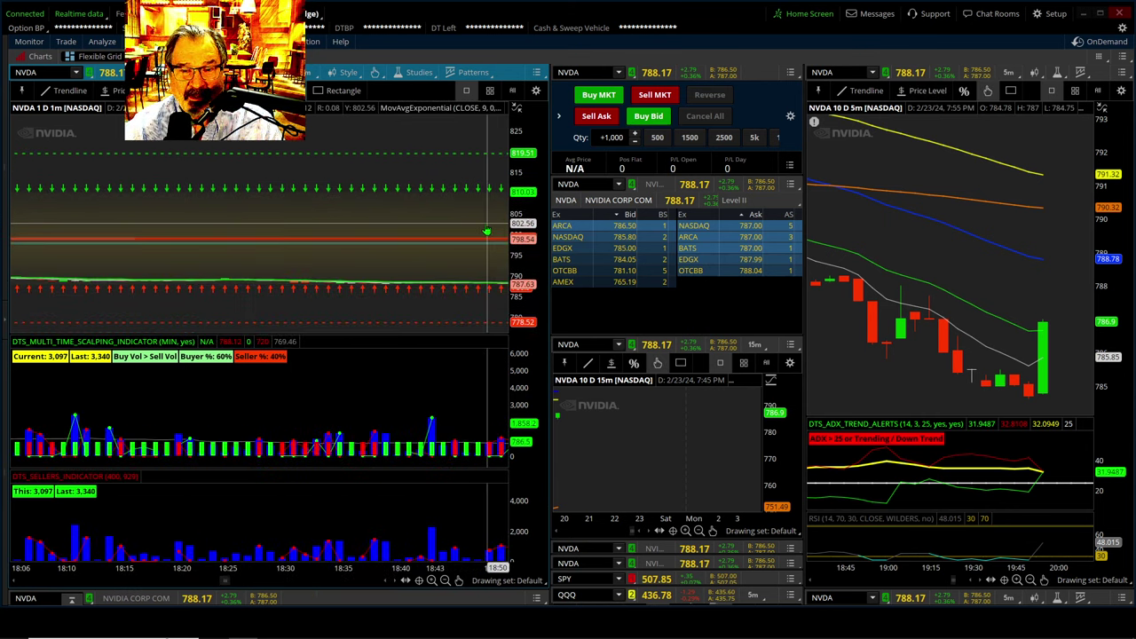
right_click(305, 178)
left_click(337, 173)
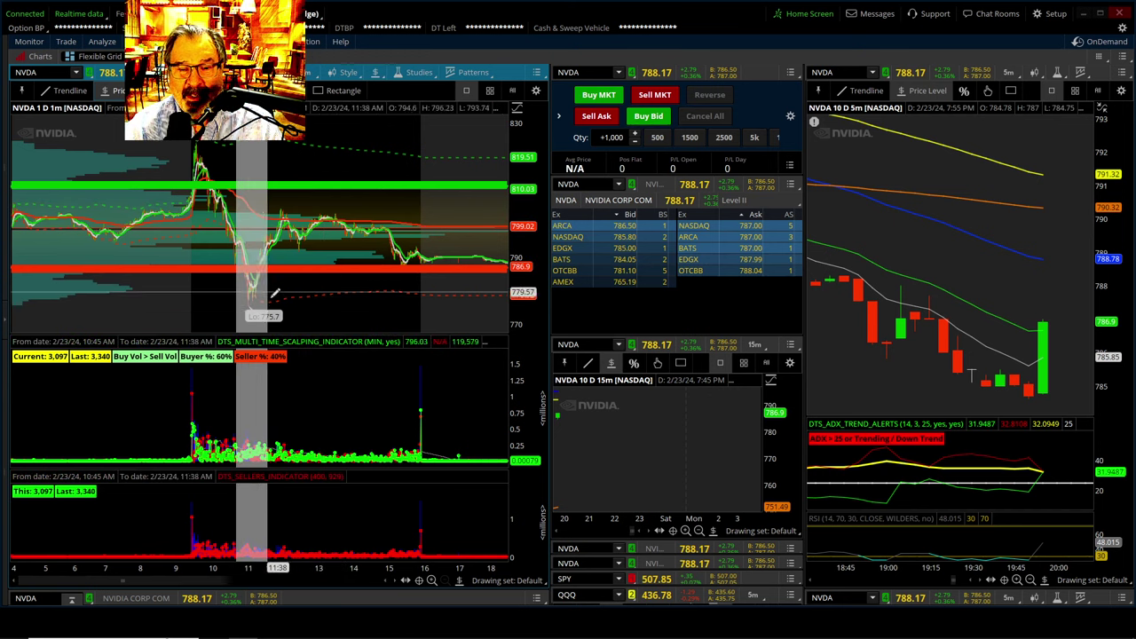
left_click_drag(275, 293, 363, 296)
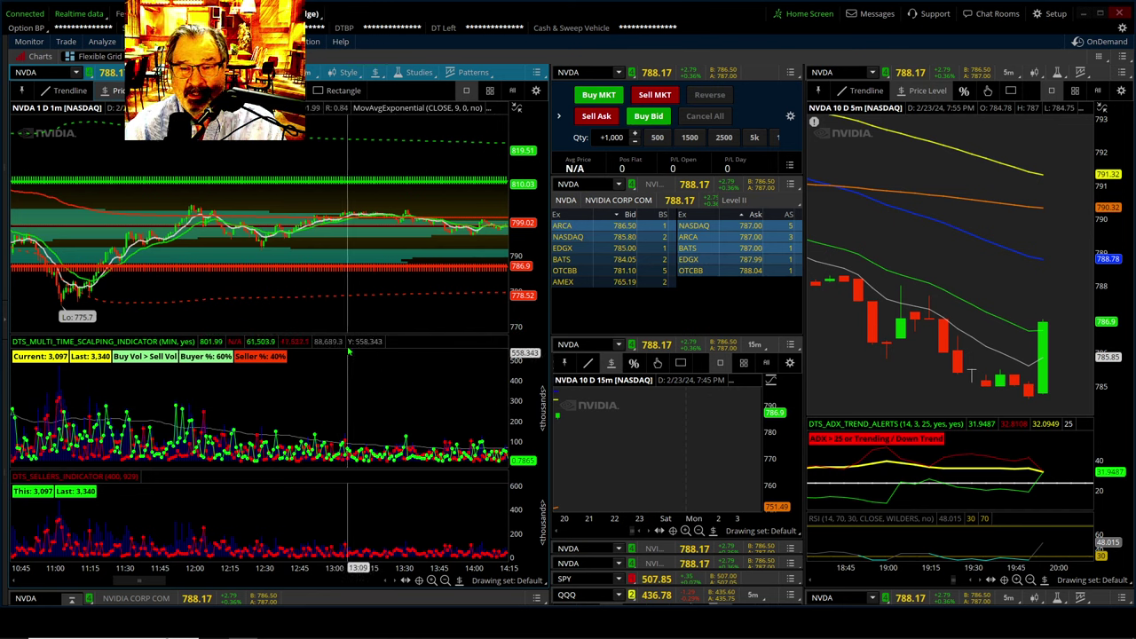
left_click_drag(182, 213, 273, 222)
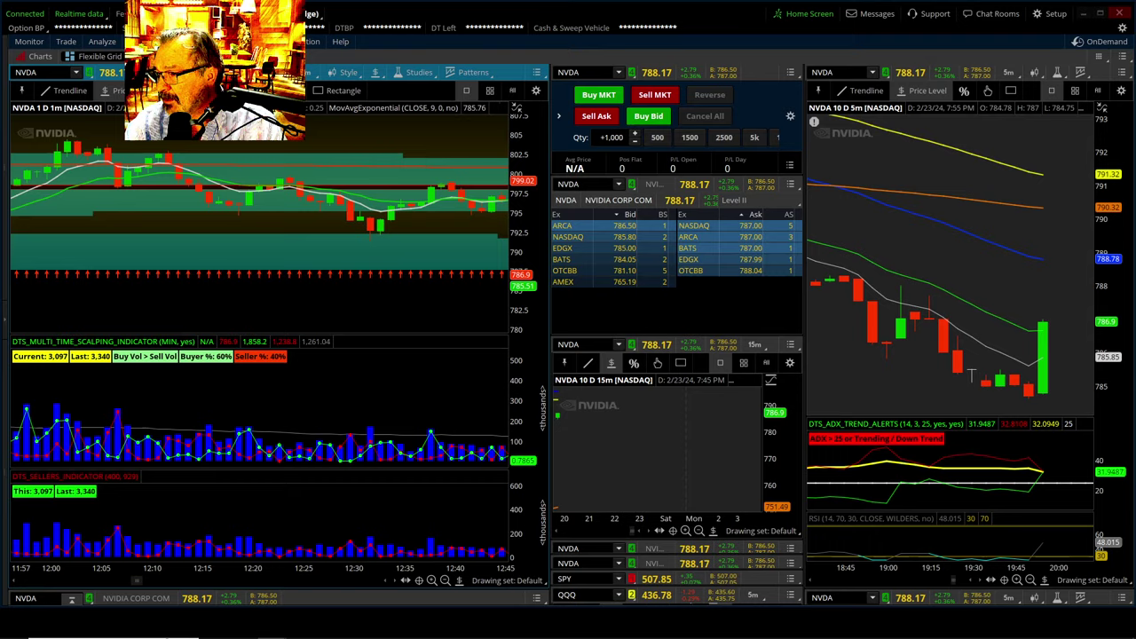
Step: Drag the Edge window with the Candlestick Mastery paperback cover PDF in from the right, over the thinkorswim charts
left_click_drag(1135, 266, 613, 55)
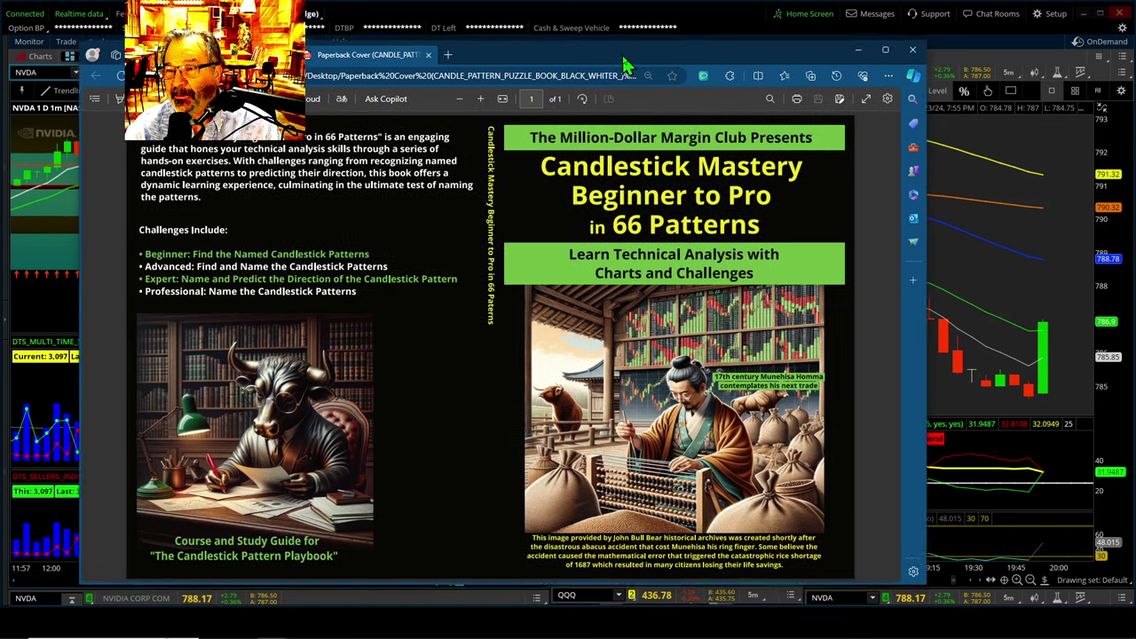
Step: Move the Edge PDF window aside to reveal the charts, then bring it back over them
left_click_drag(617, 56, 1135, 51)
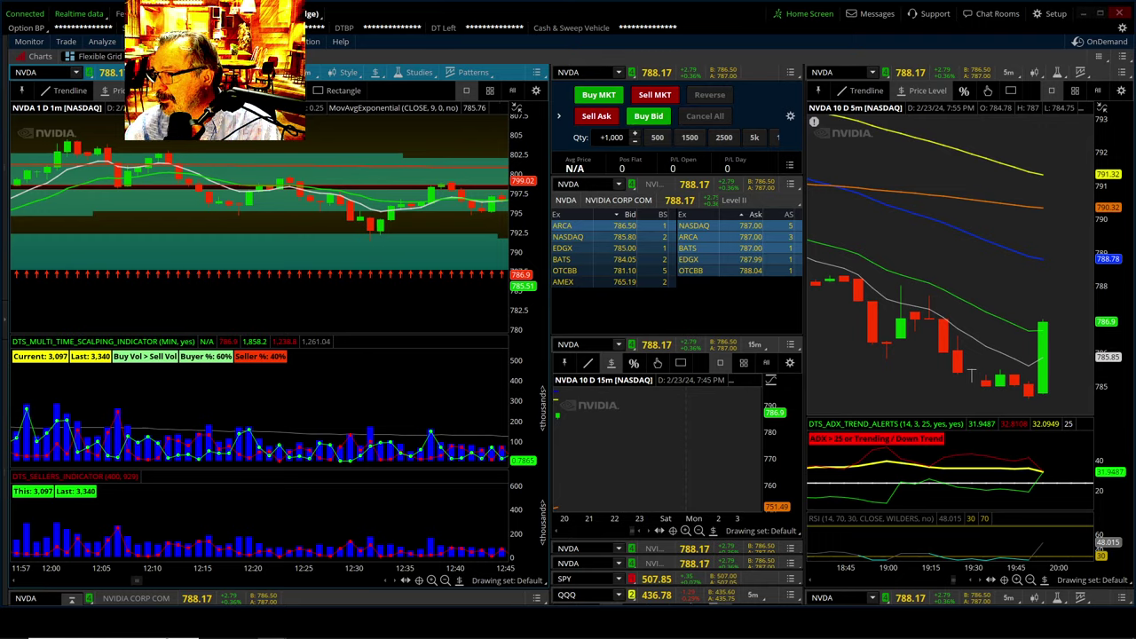
left_click_drag(1135, 134, 650, 58)
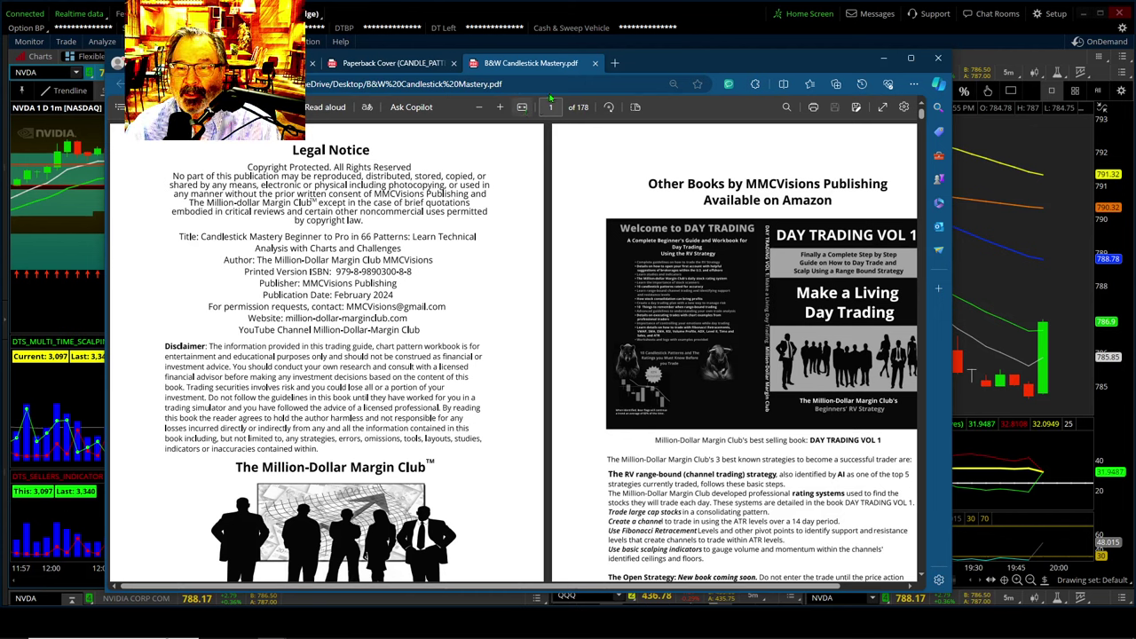
Step: Maximize Edge and view the Legal Notice spreads in full screen, then exit full screen
left_click(910, 58)
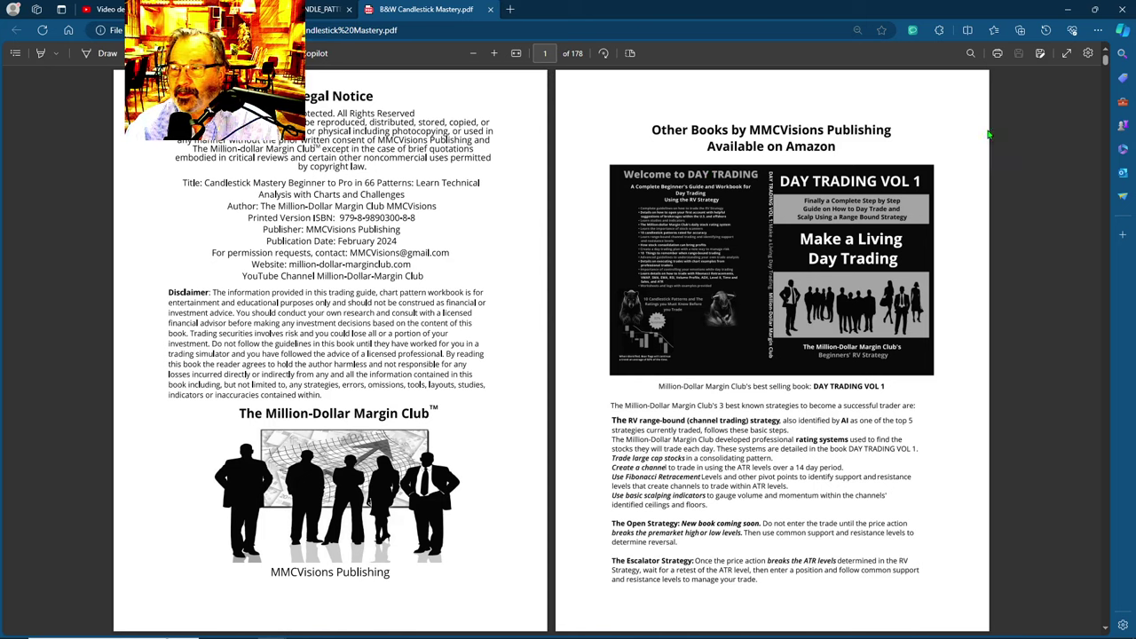
left_click(1067, 54)
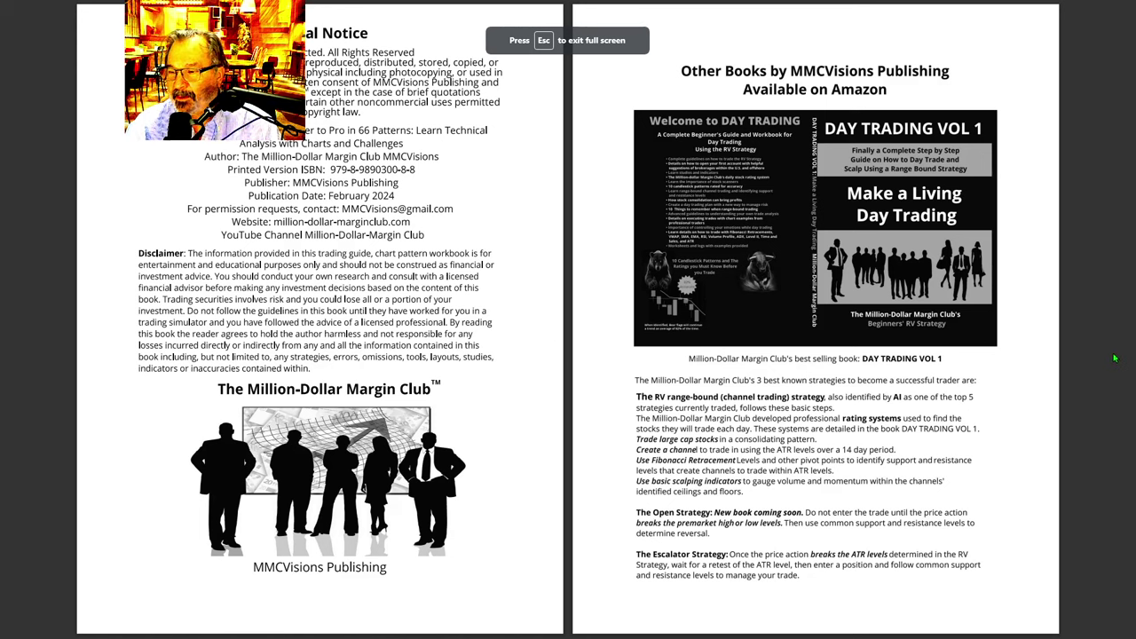
left_click(807, 454)
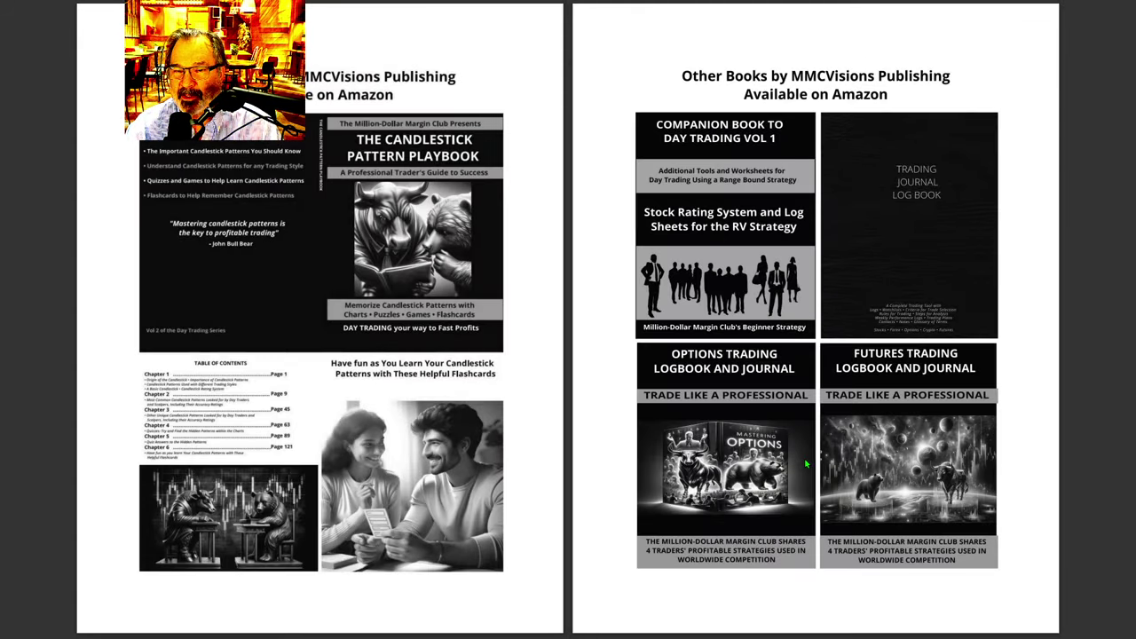
left_click(807, 462)
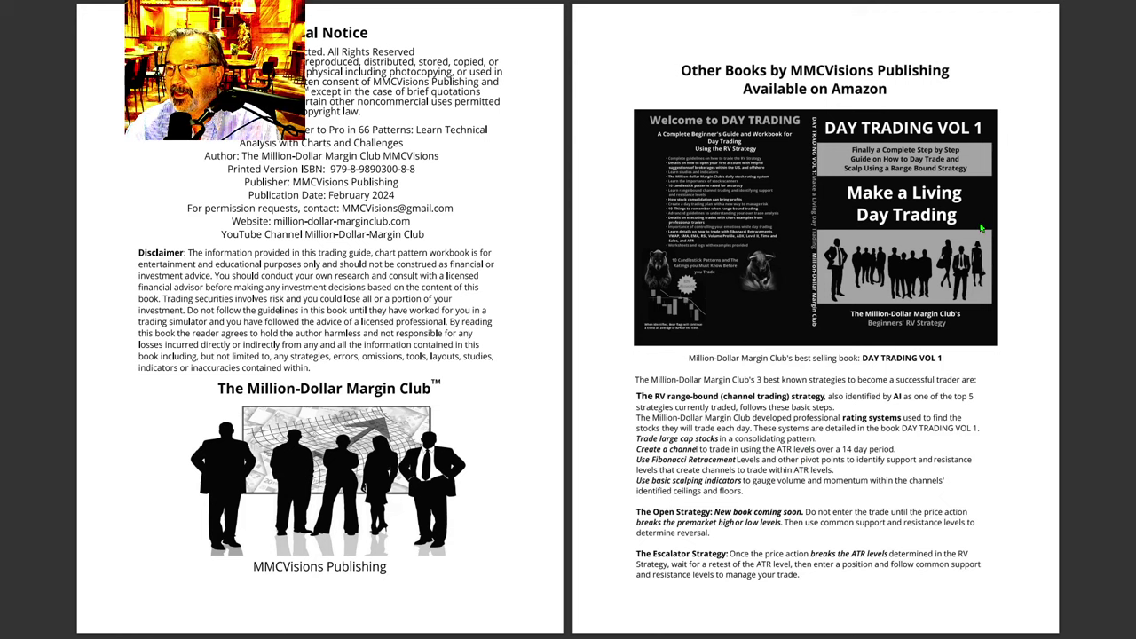
key("Escape")
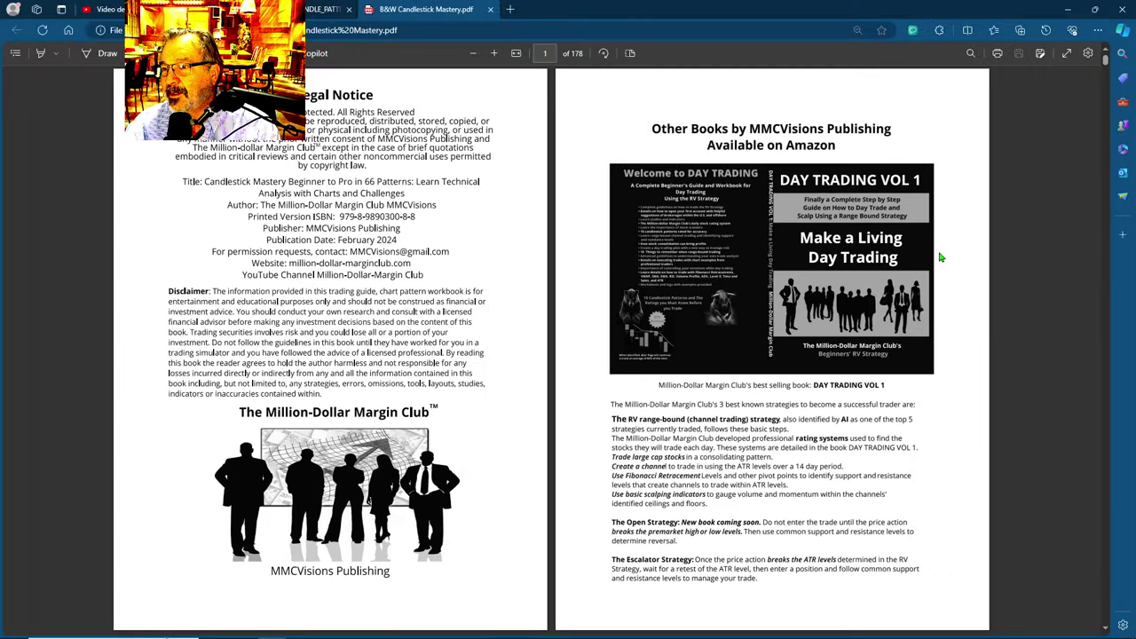
scroll(958, 359, "down", 3)
Step: Scroll past the book promotions and contents through Chapter 1 to page 11 of 178
scroll(951, 366, "up", 2)
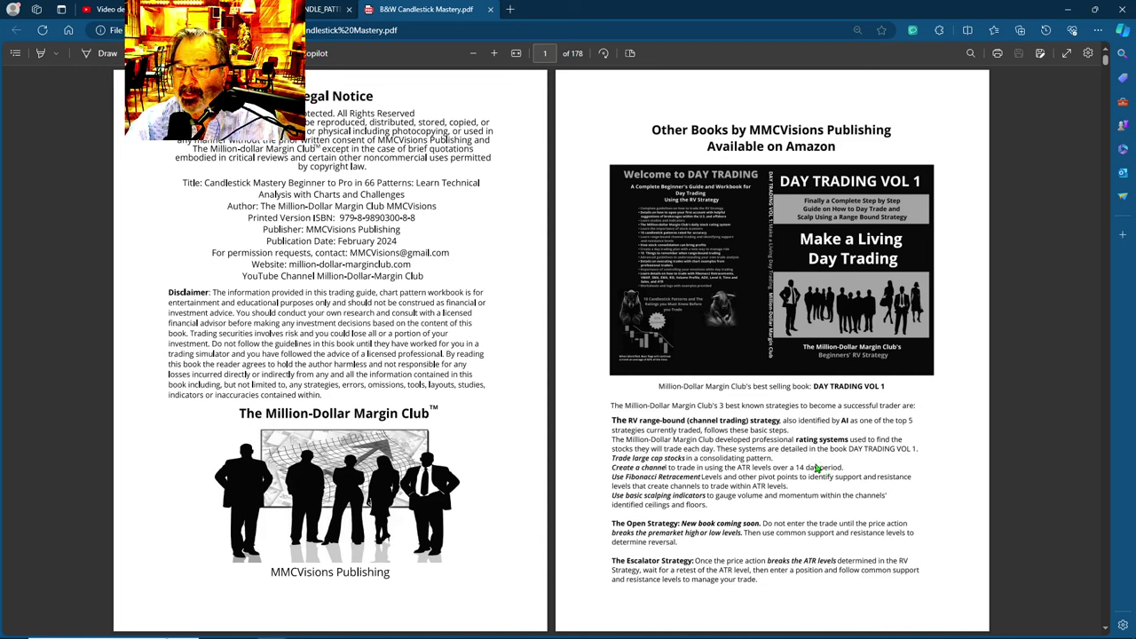
scroll(796, 488, "down", 2)
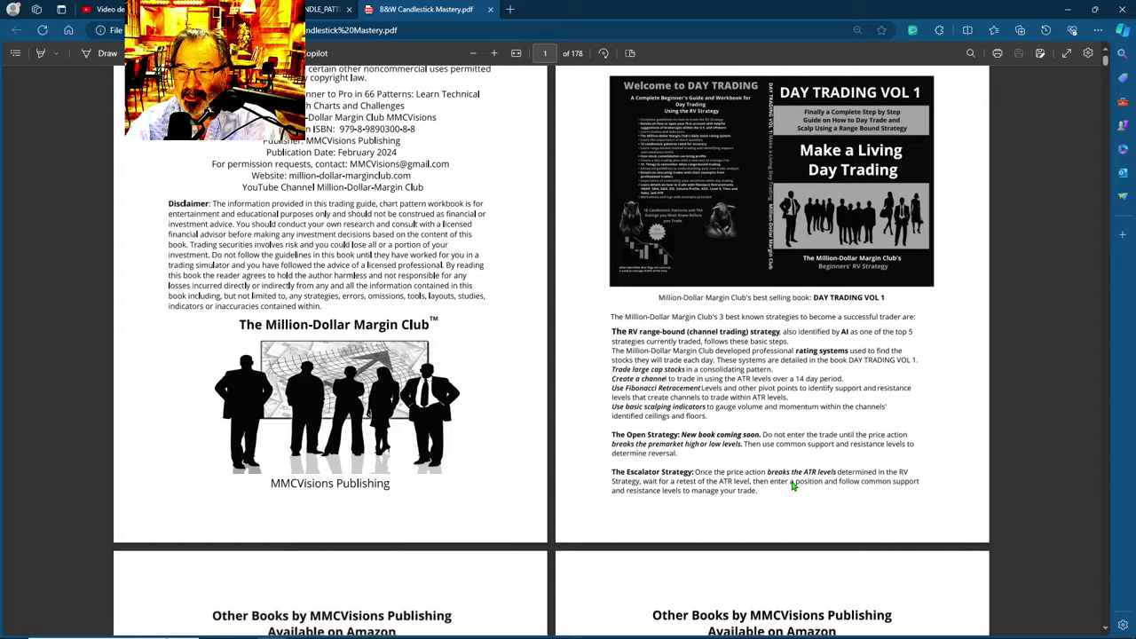
scroll(532, 368, "down", 4)
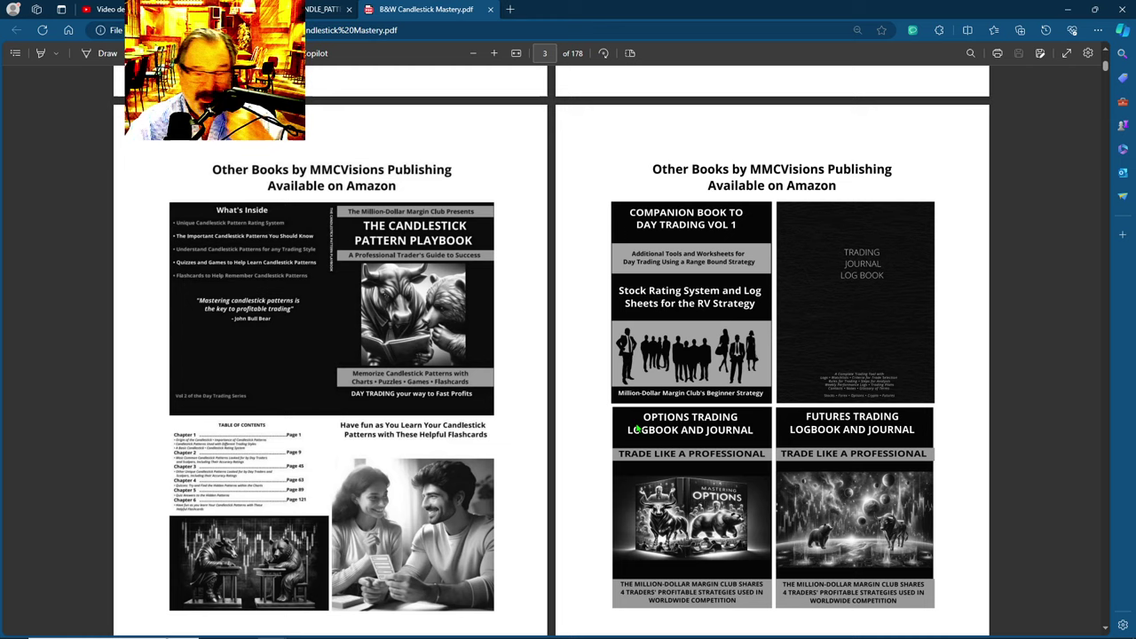
scroll(624, 429, "down", 4)
scroll(603, 399, "down", 3)
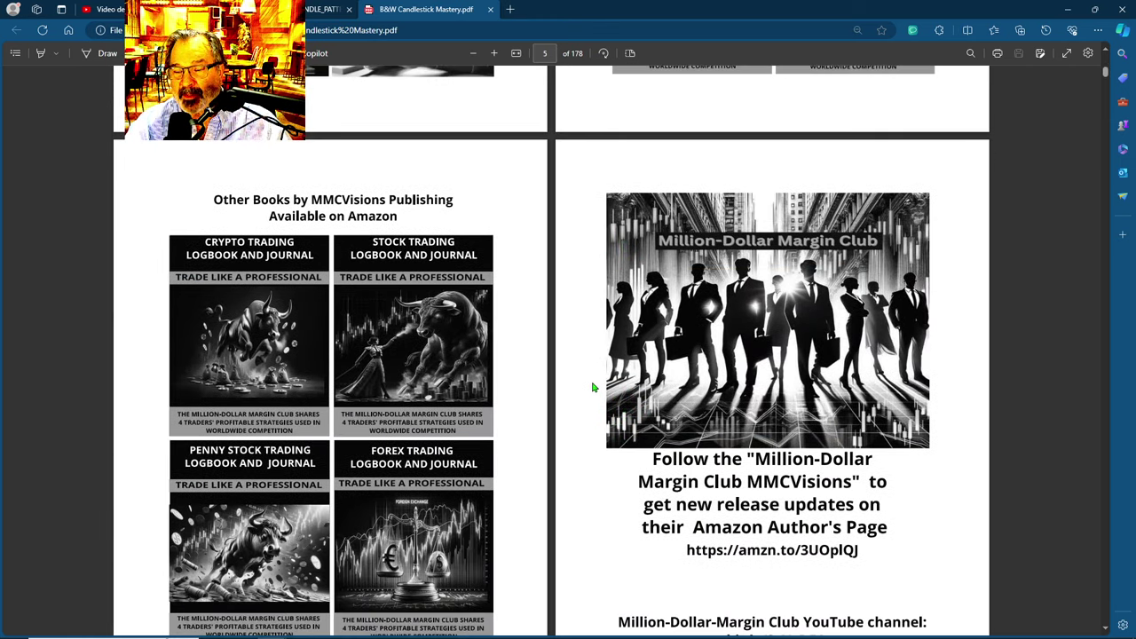
scroll(593, 355, "down", 2)
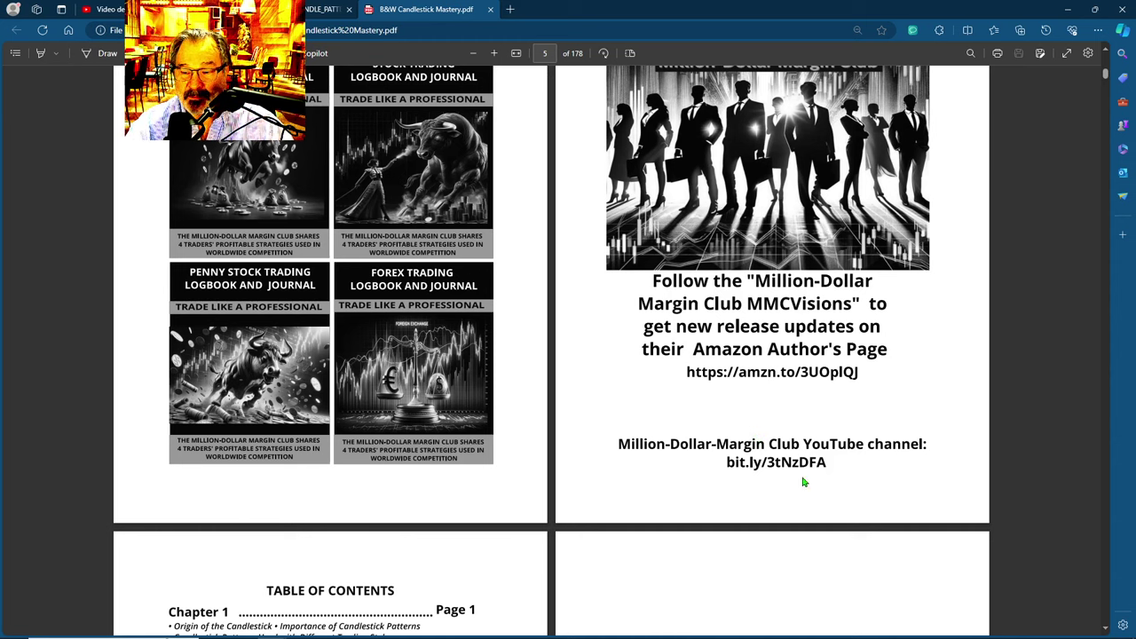
scroll(624, 376, "down", 4)
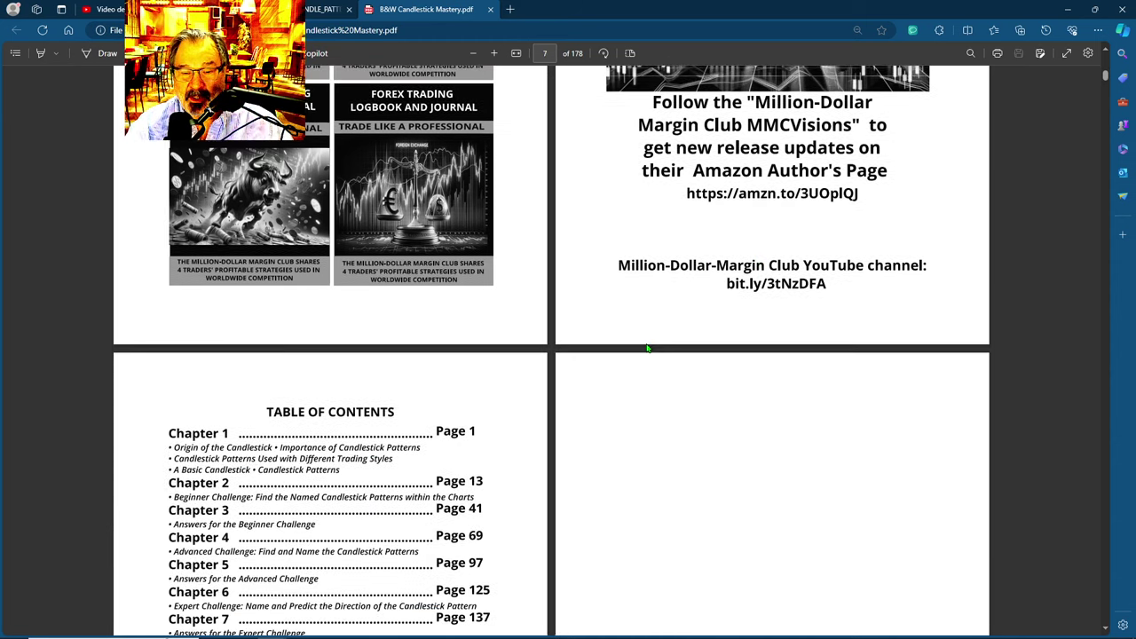
scroll(655, 339, "down", 1)
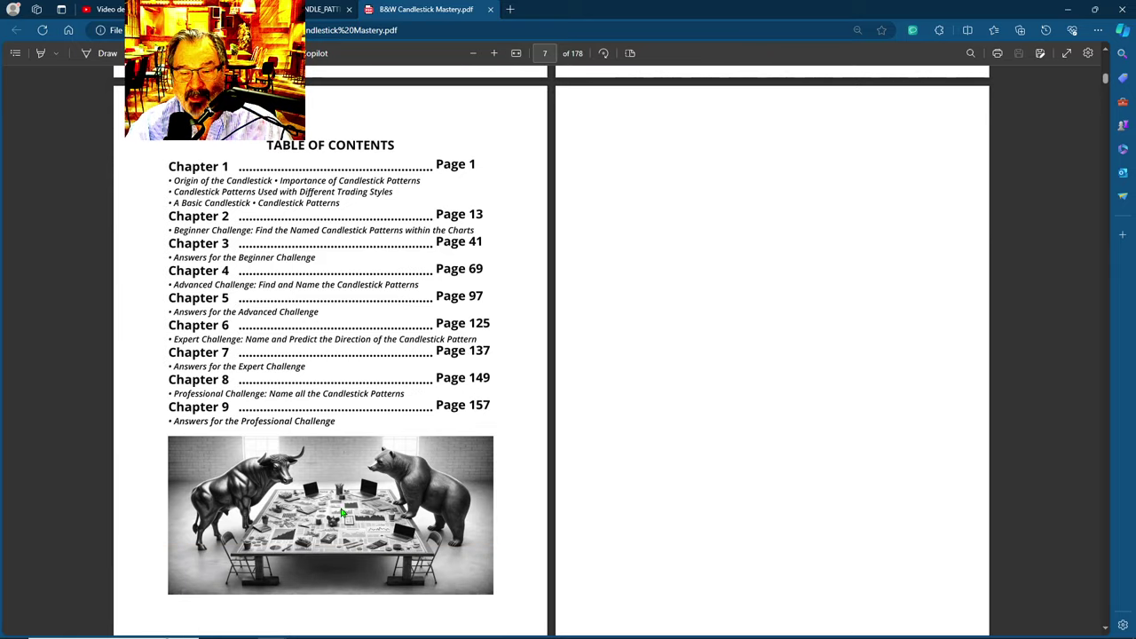
scroll(428, 368, "down", 1)
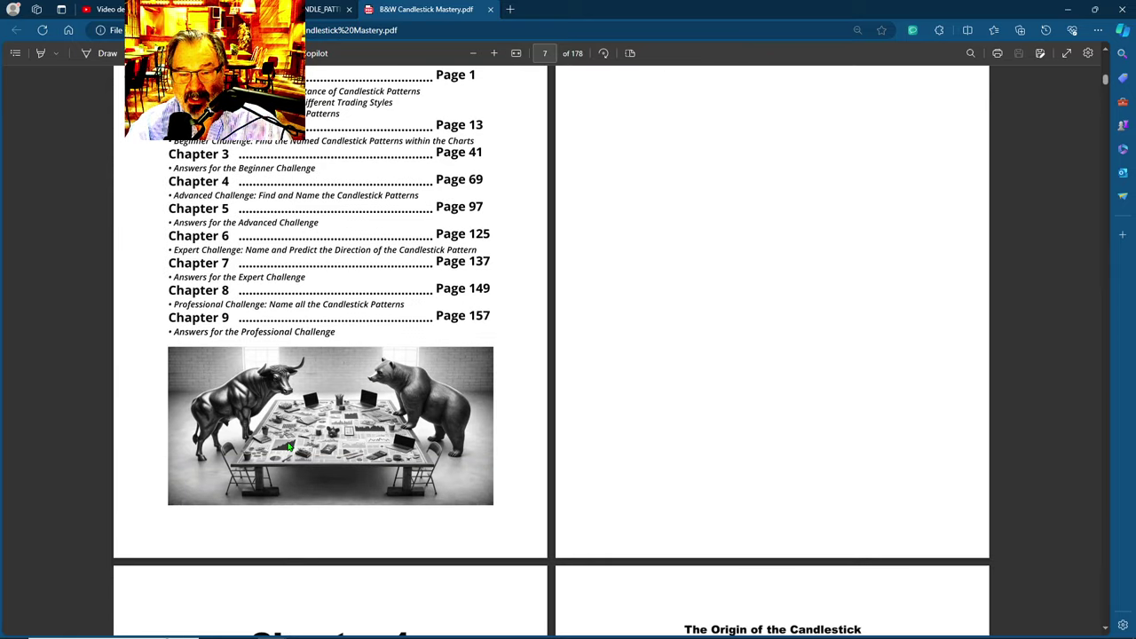
scroll(657, 434, "down", 6)
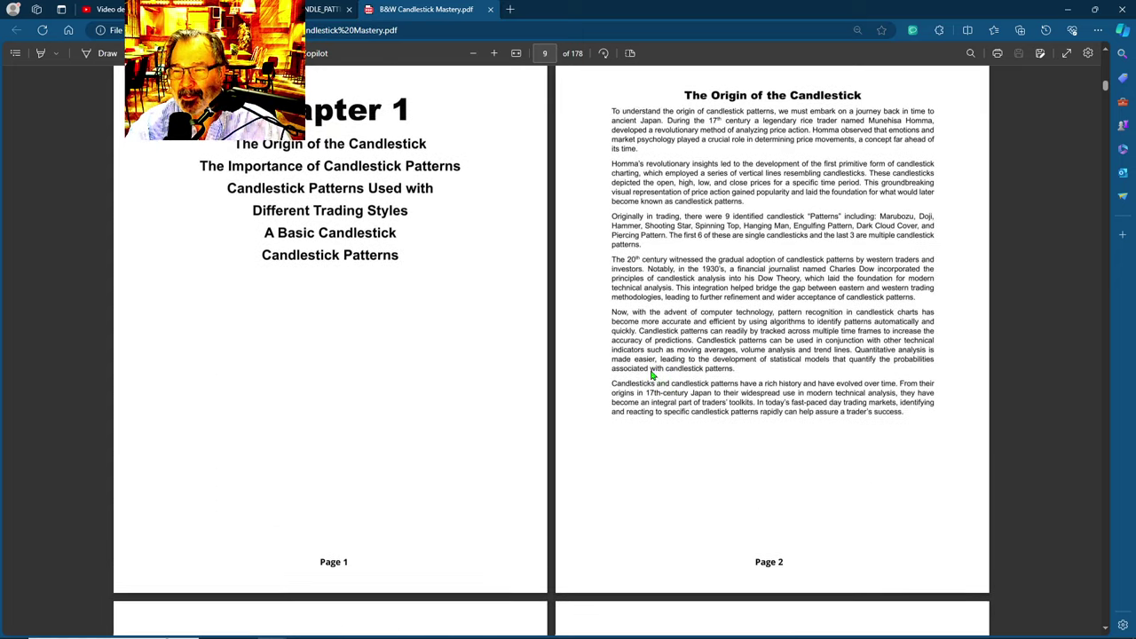
scroll(661, 448, "down", 1)
scroll(665, 432, "up", 2)
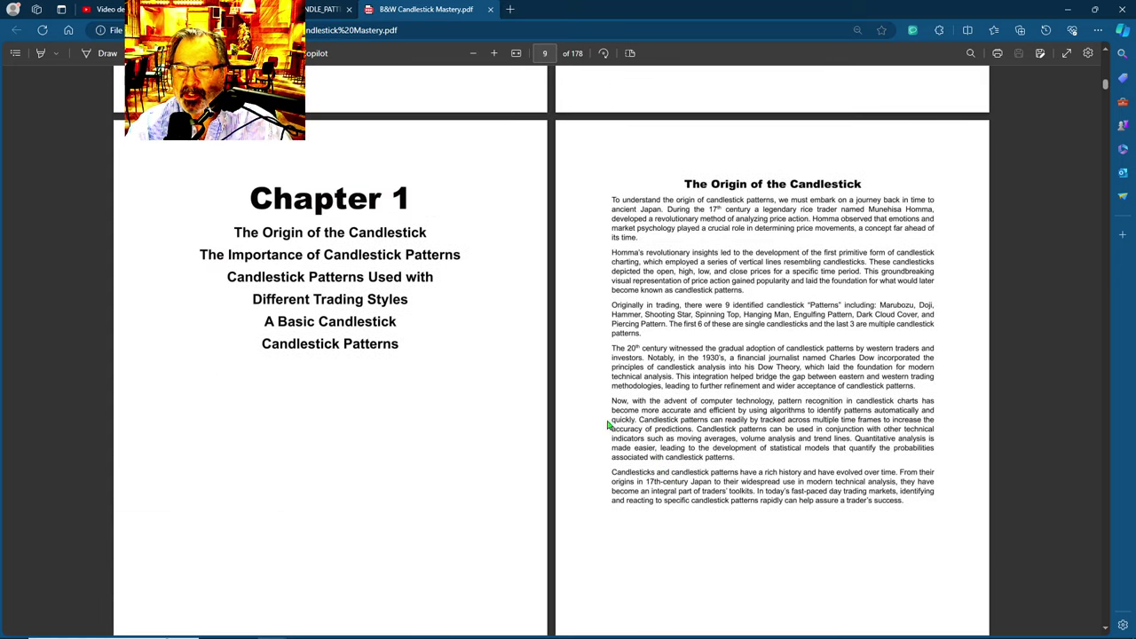
scroll(685, 507, "down", 4)
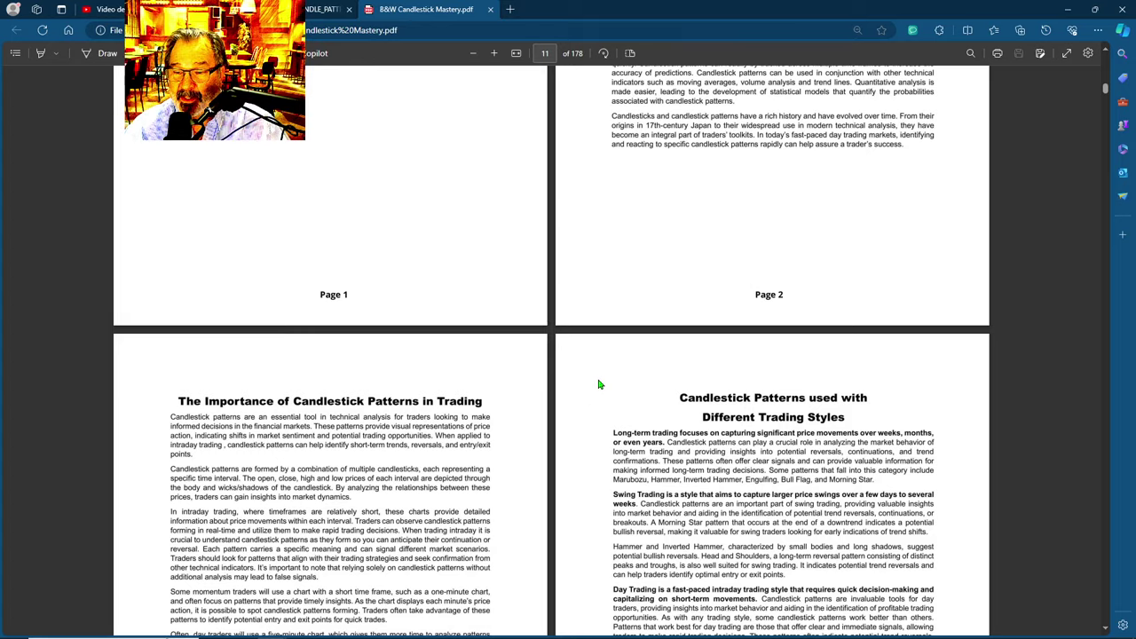
Step: Scroll on to page 17 of 178, with pattern grids from Three Black Crows to Flat Top Breakout
scroll(600, 386, "down", 2)
scroll(625, 353, "down", 2)
scroll(626, 352, "down", 5)
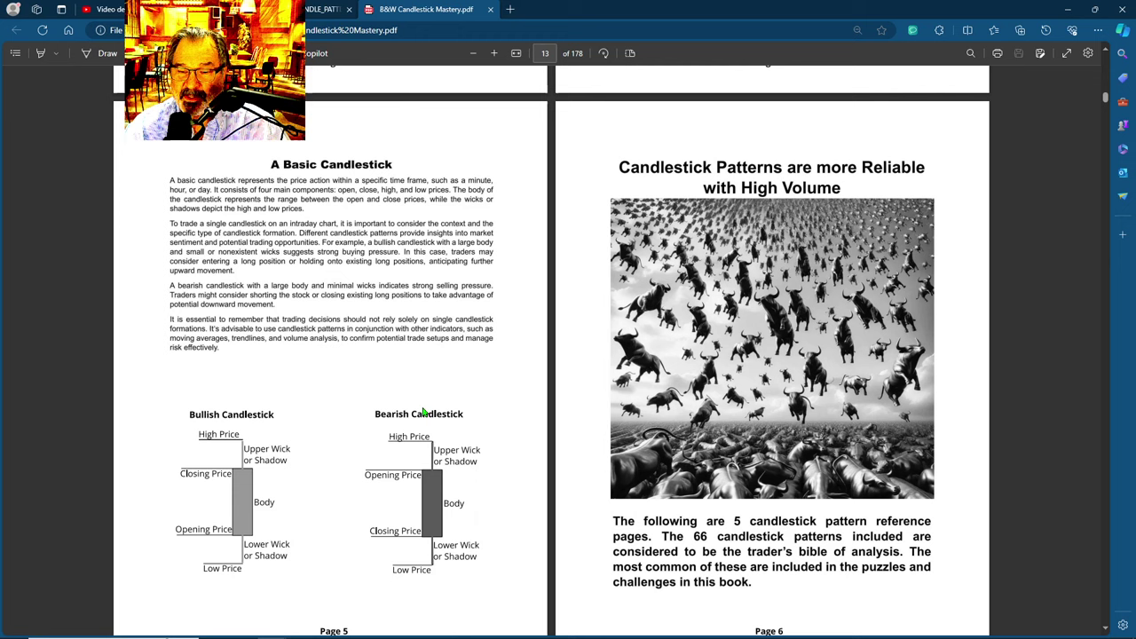
scroll(639, 433, "down", 5)
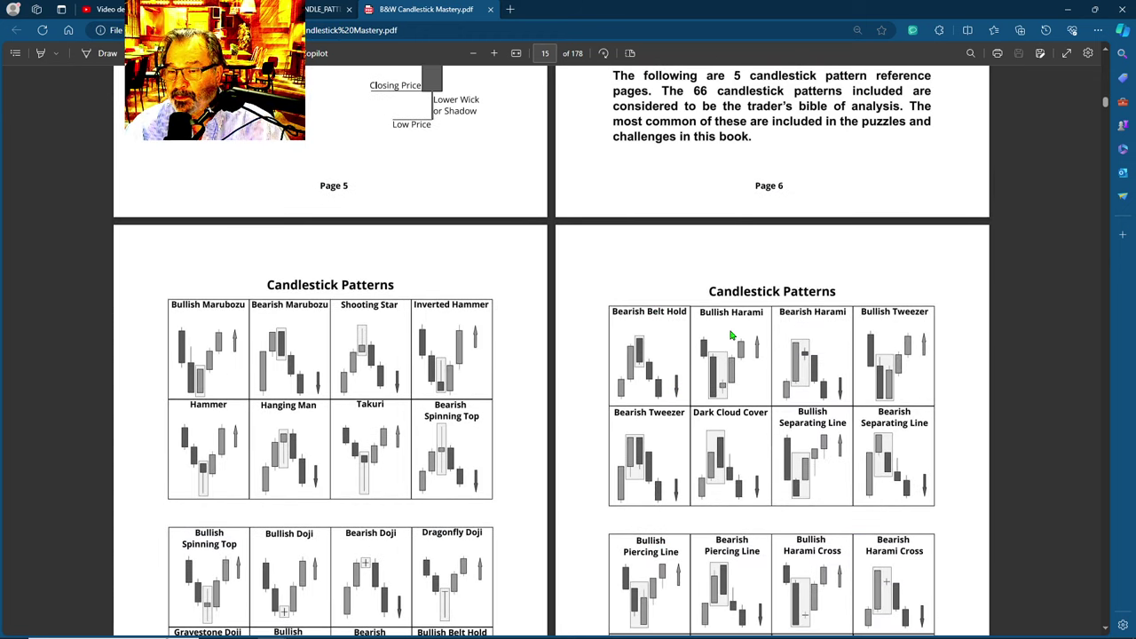
scroll(557, 307, "down", 2)
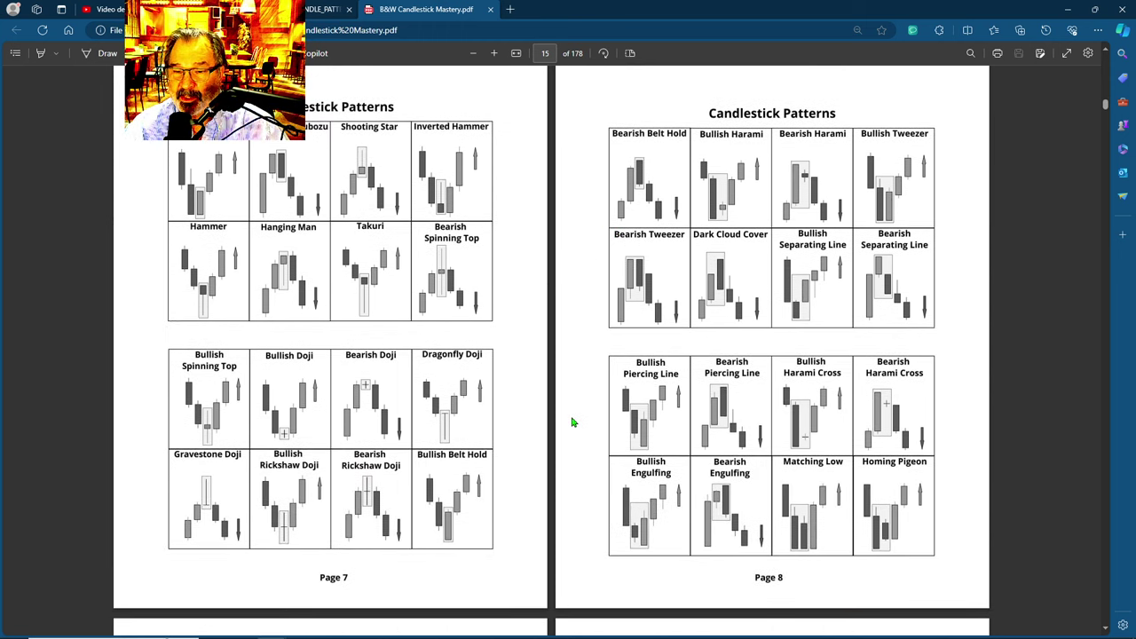
scroll(571, 420, "down", 5)
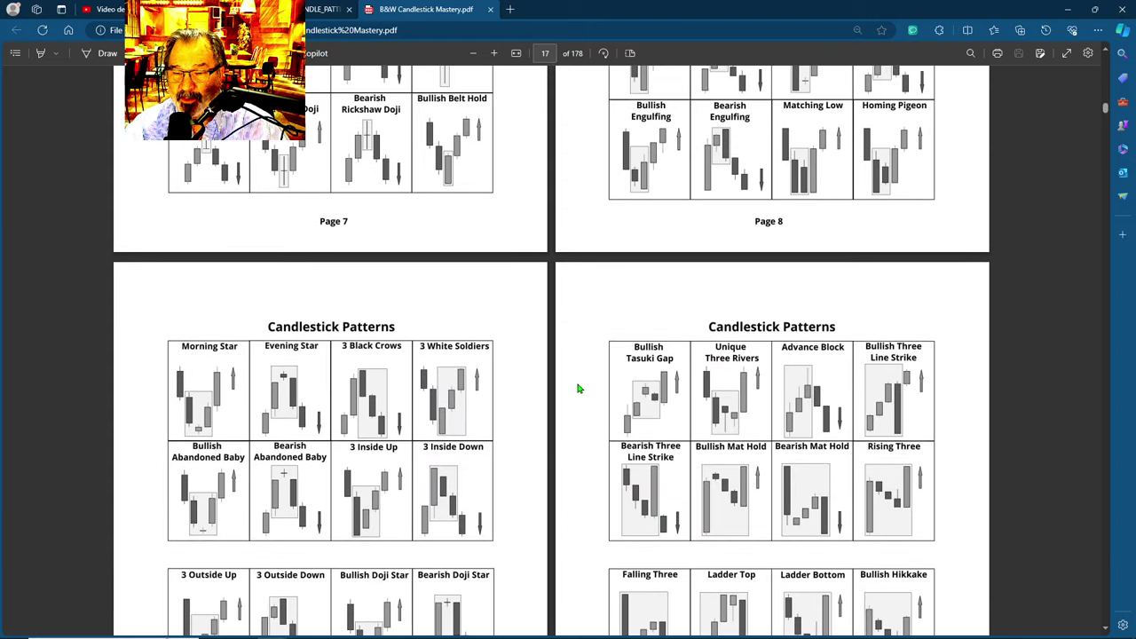
scroll(578, 387, "down", 1)
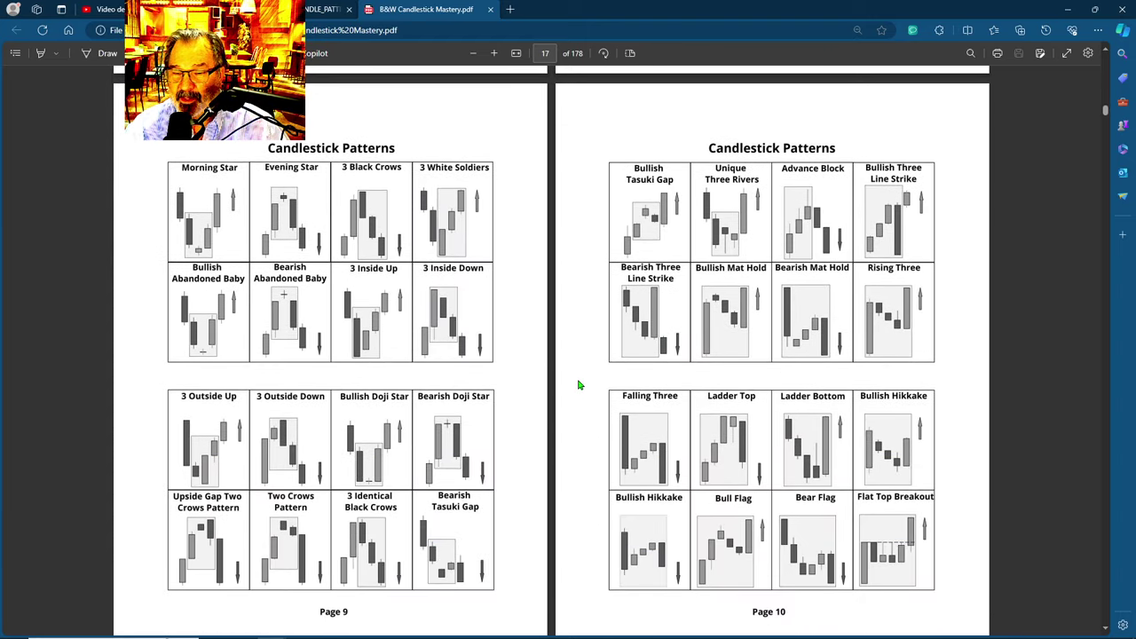
scroll(579, 385, "down", 1)
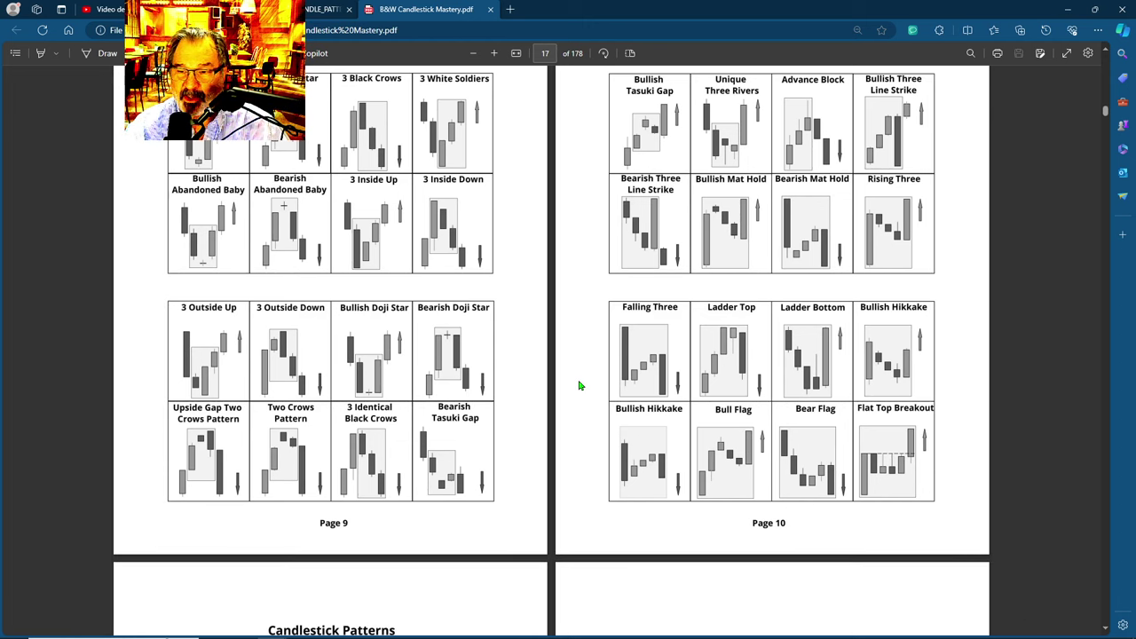
scroll(577, 373, "down", 4)
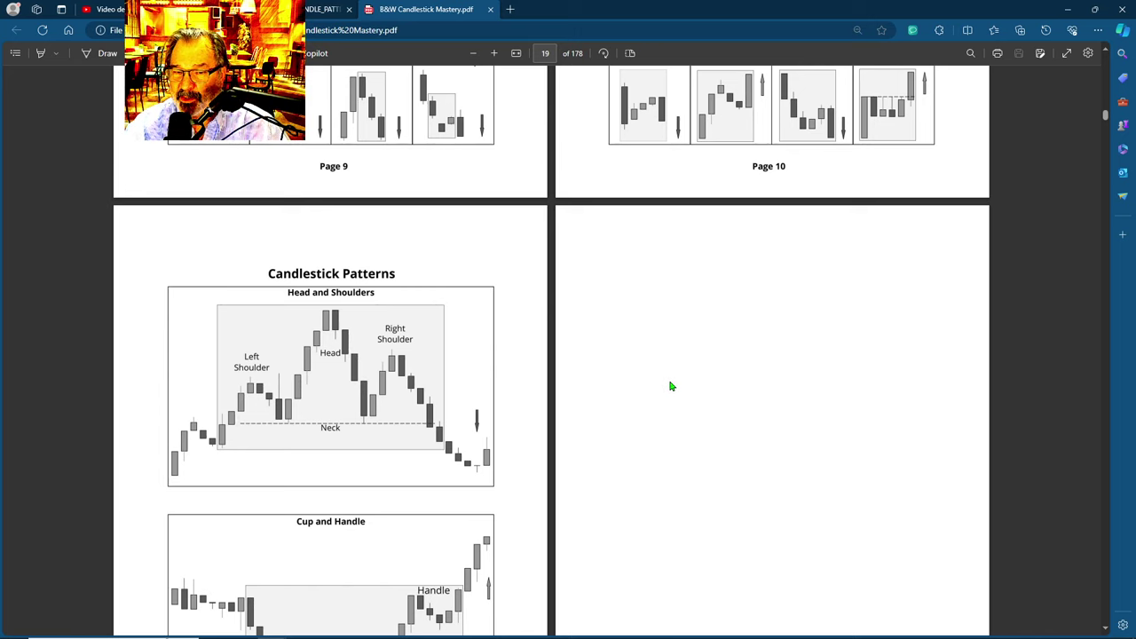
scroll(672, 386, "down", 2)
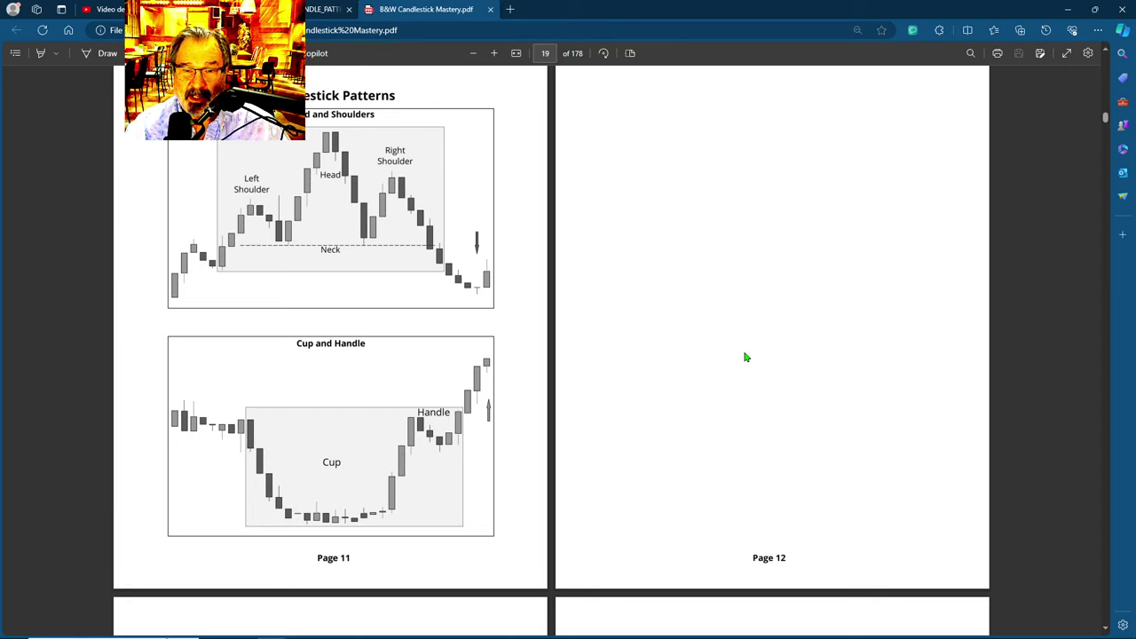
scroll(737, 375, "up", 6)
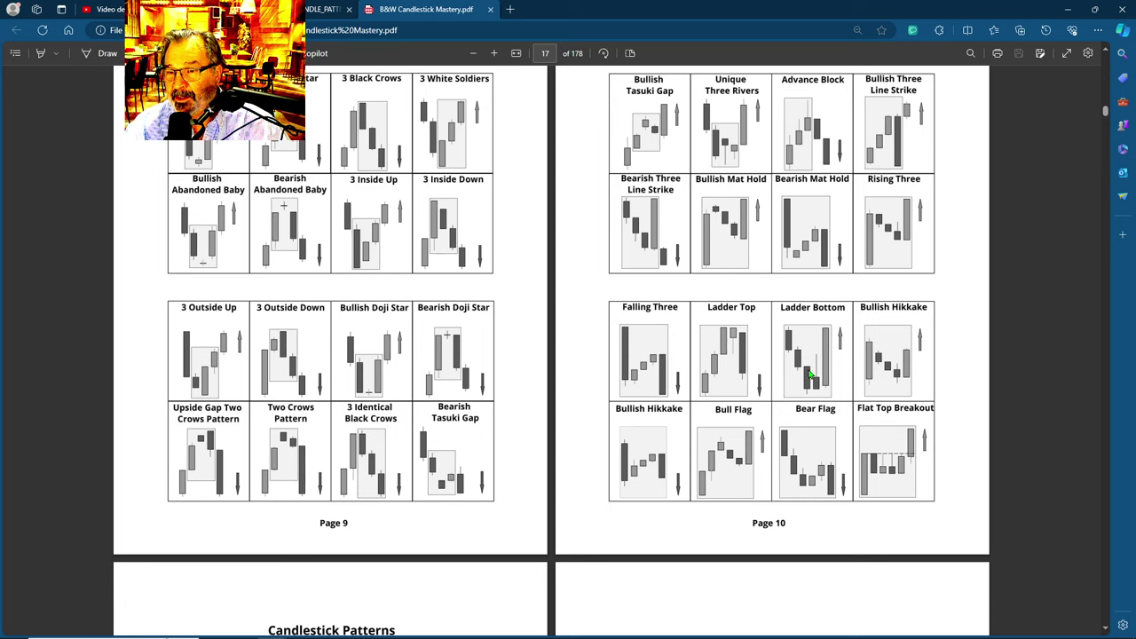
Step: Scroll through the Chapter 2 quiz charts to page 49, the Chapter 3 beginner answers
scroll(646, 479, "down", 6)
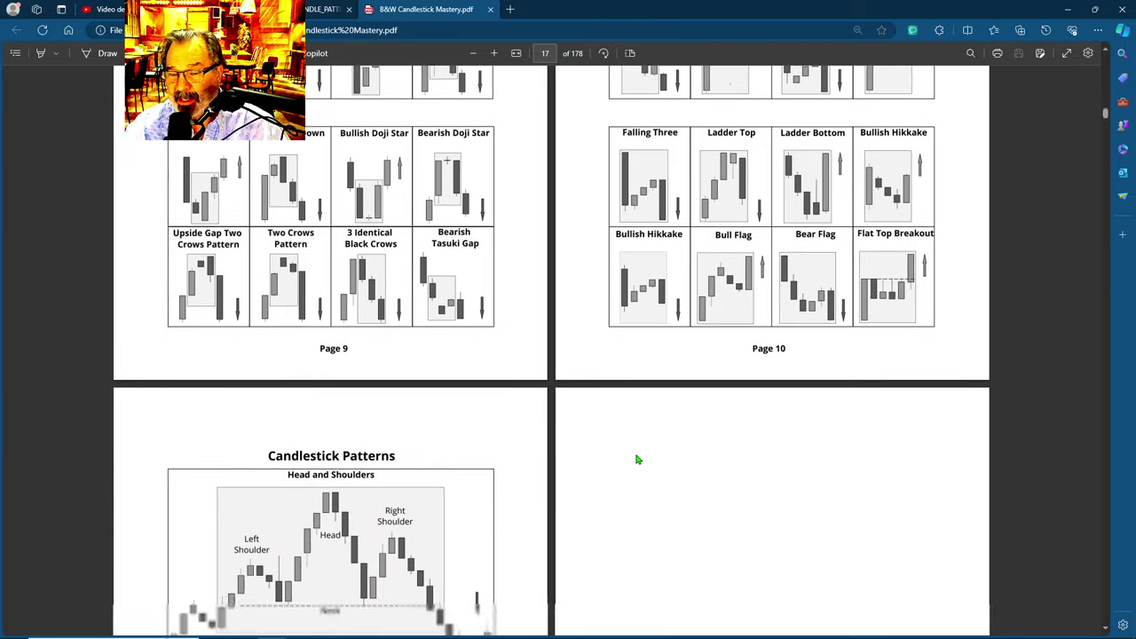
scroll(669, 448, "down", 3)
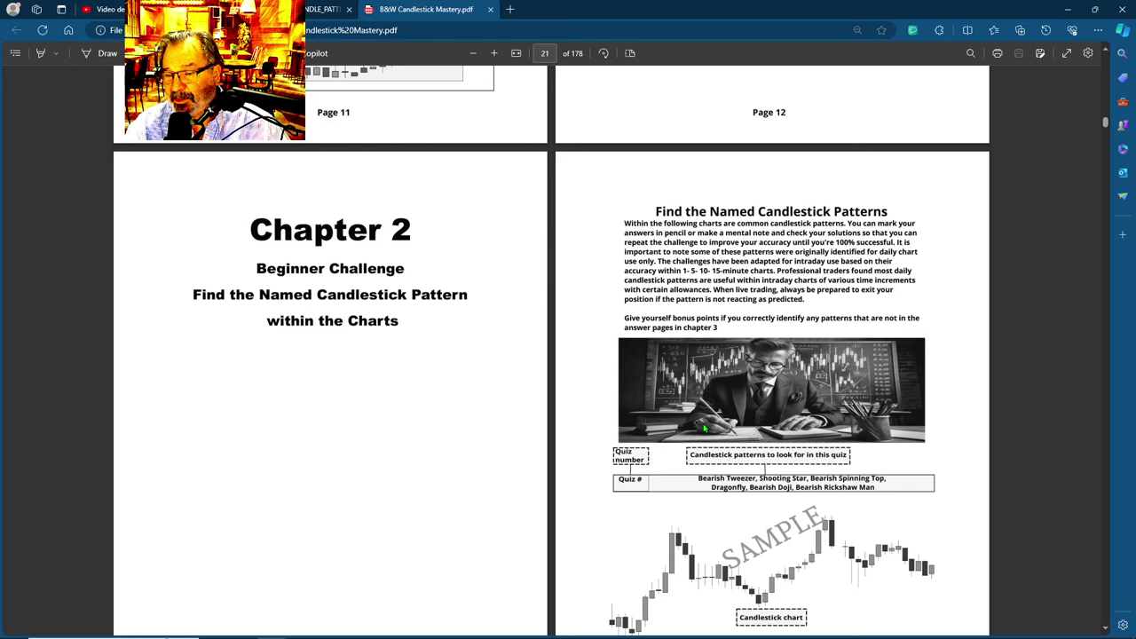
scroll(631, 453, "down", 5)
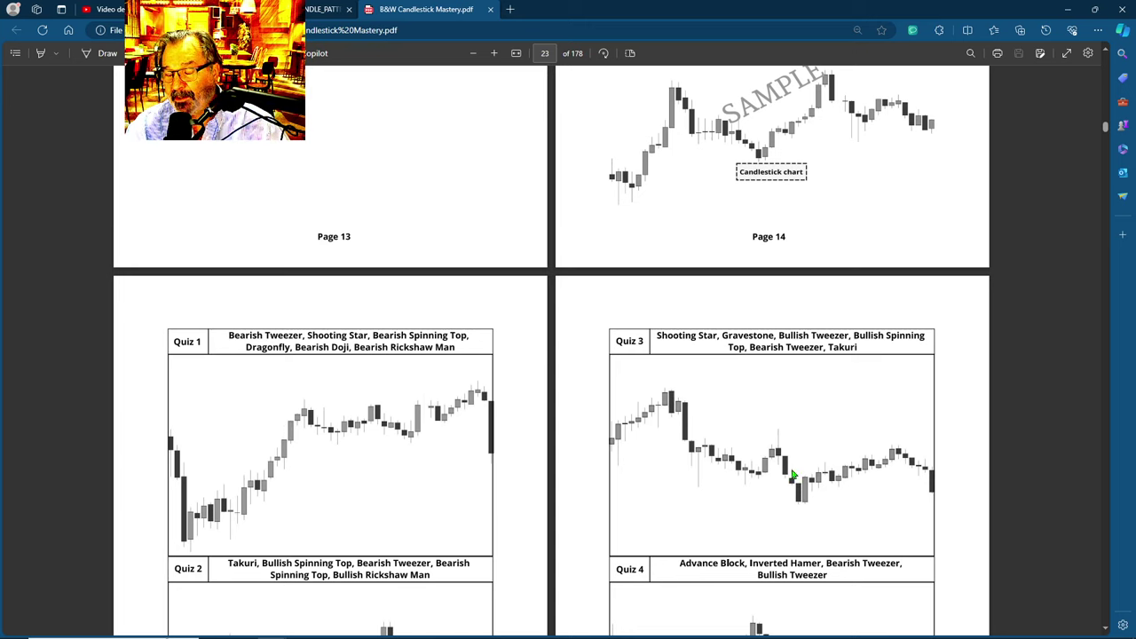
scroll(816, 434, "down", 1)
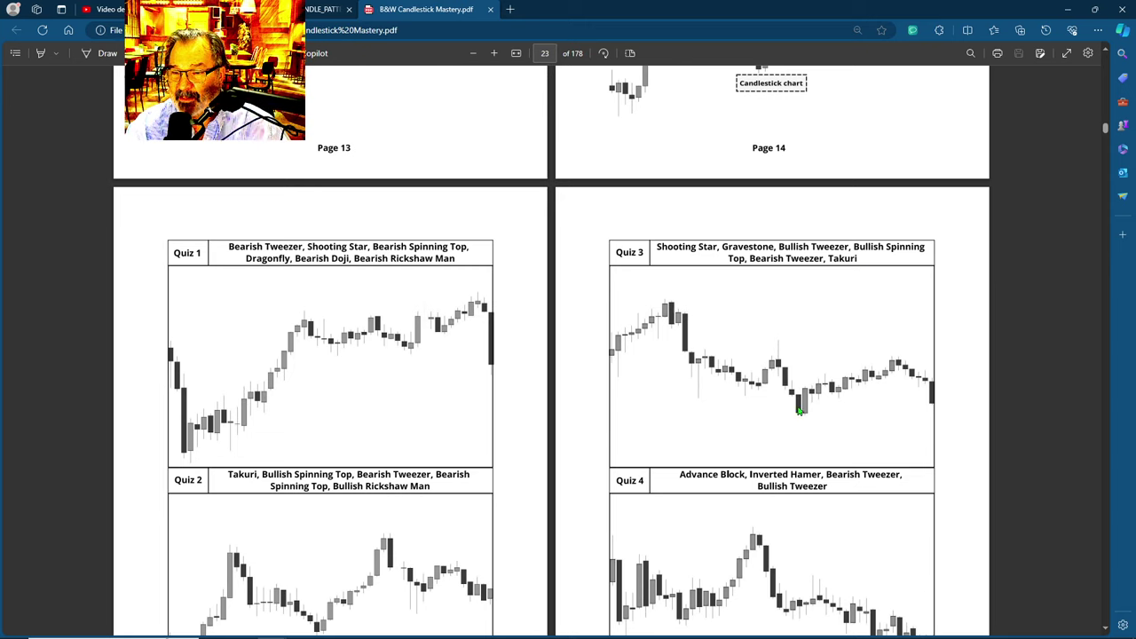
scroll(648, 407, "down", 4)
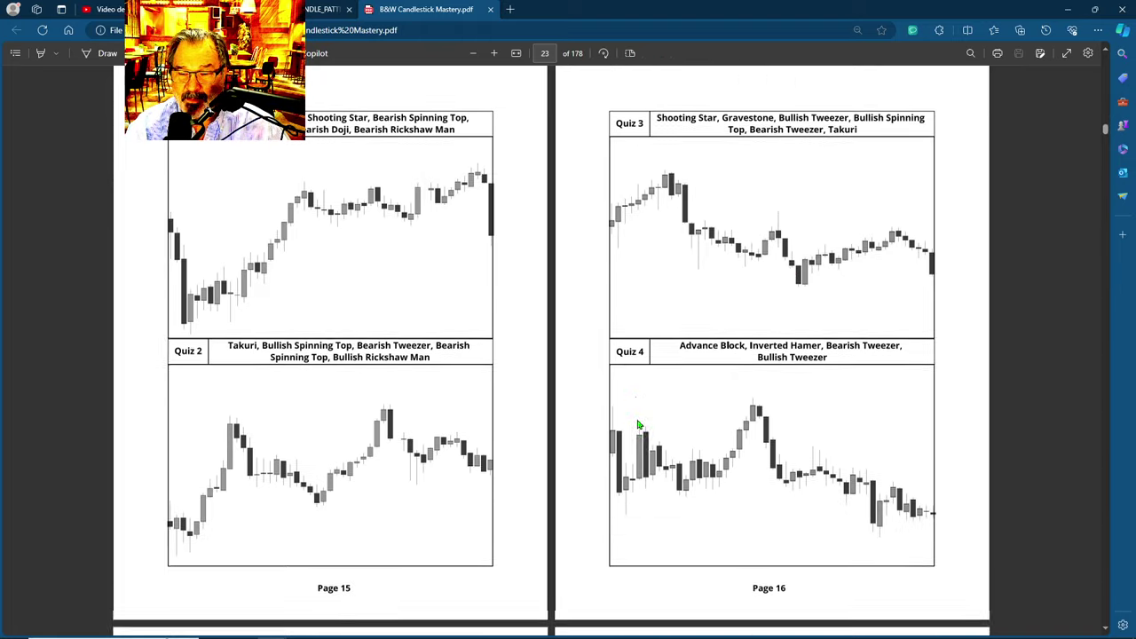
scroll(642, 421, "down", 10)
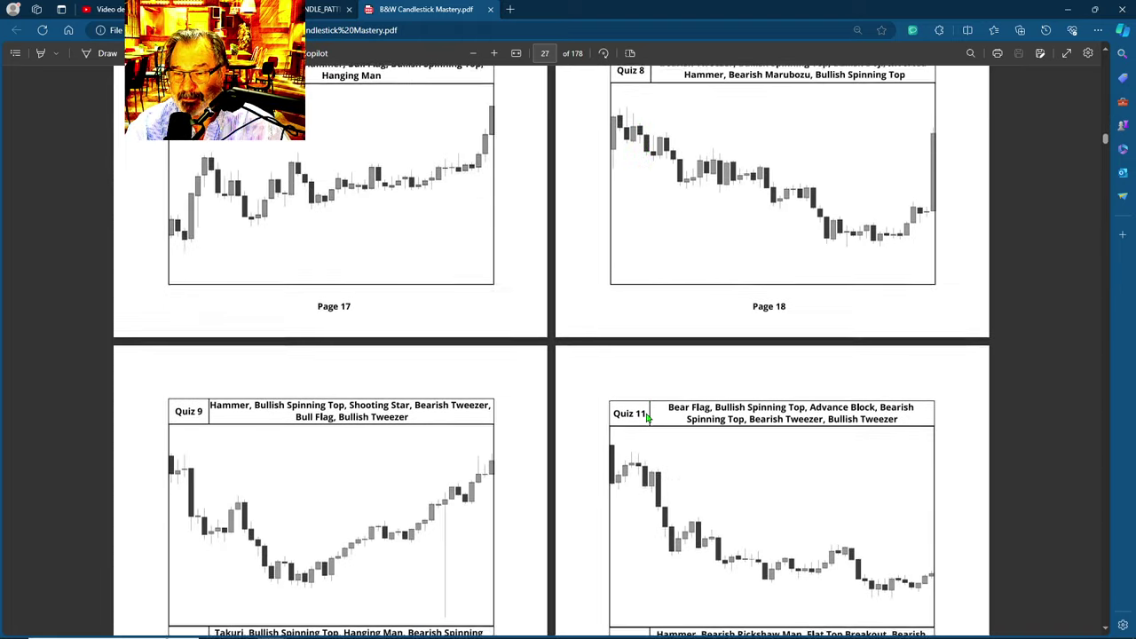
scroll(648, 418, "down", 6)
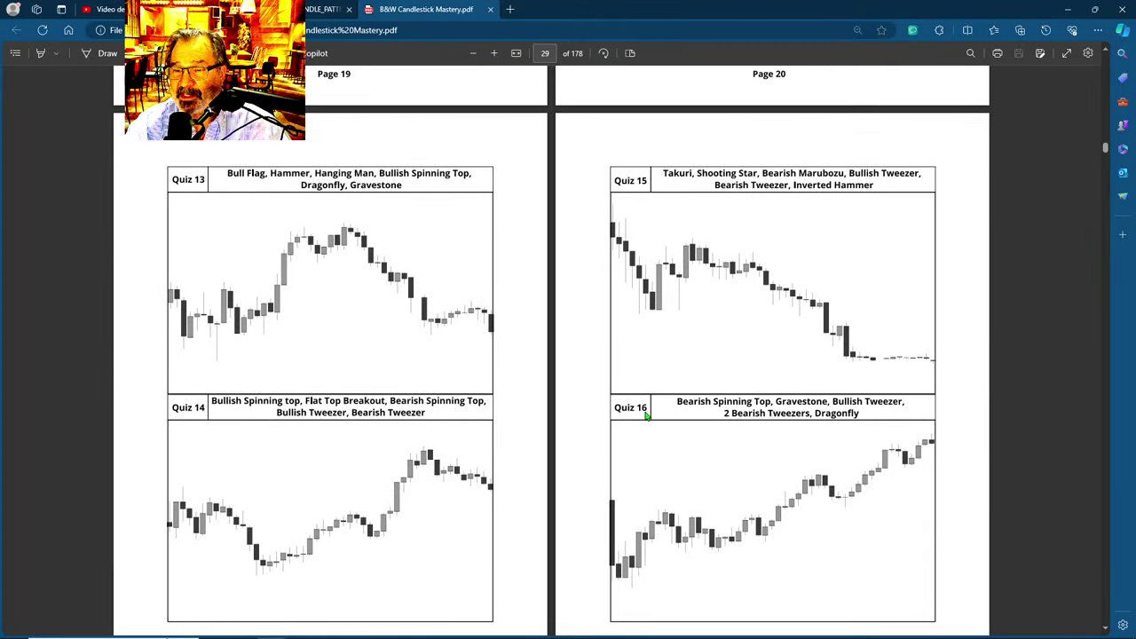
scroll(645, 417, "down", 8)
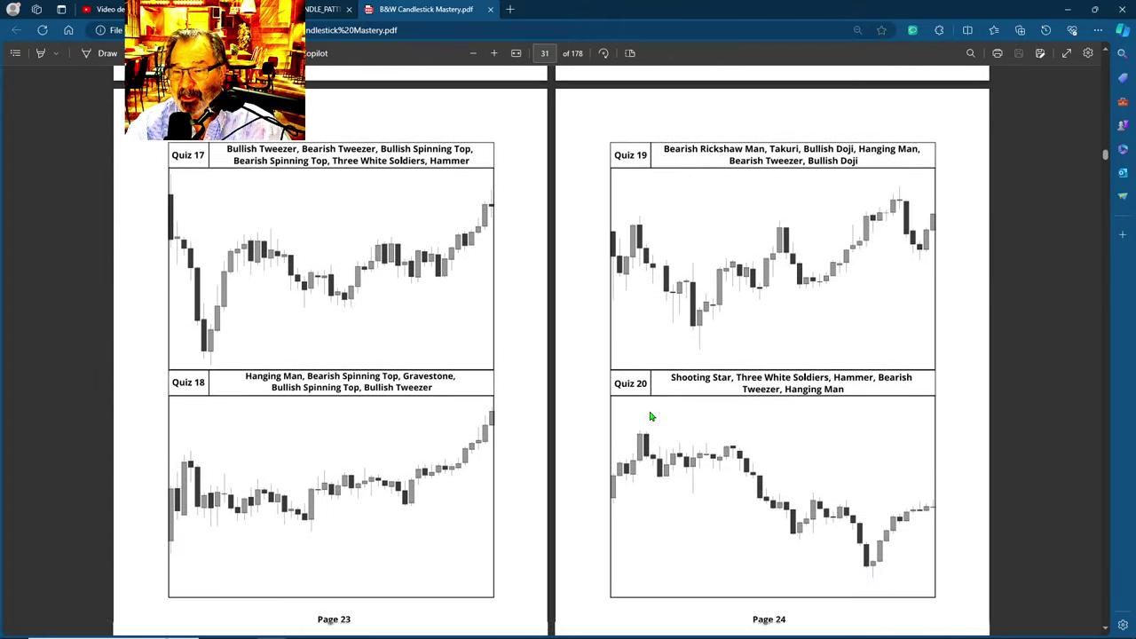
scroll(648, 416, "down", 8)
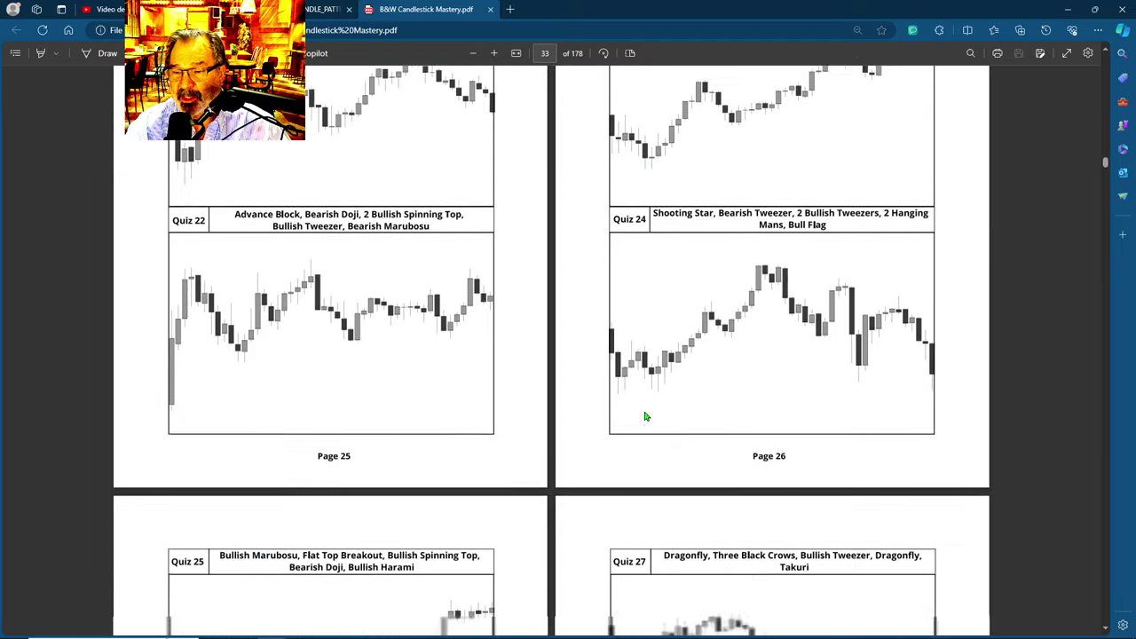
scroll(646, 415, "down", 8)
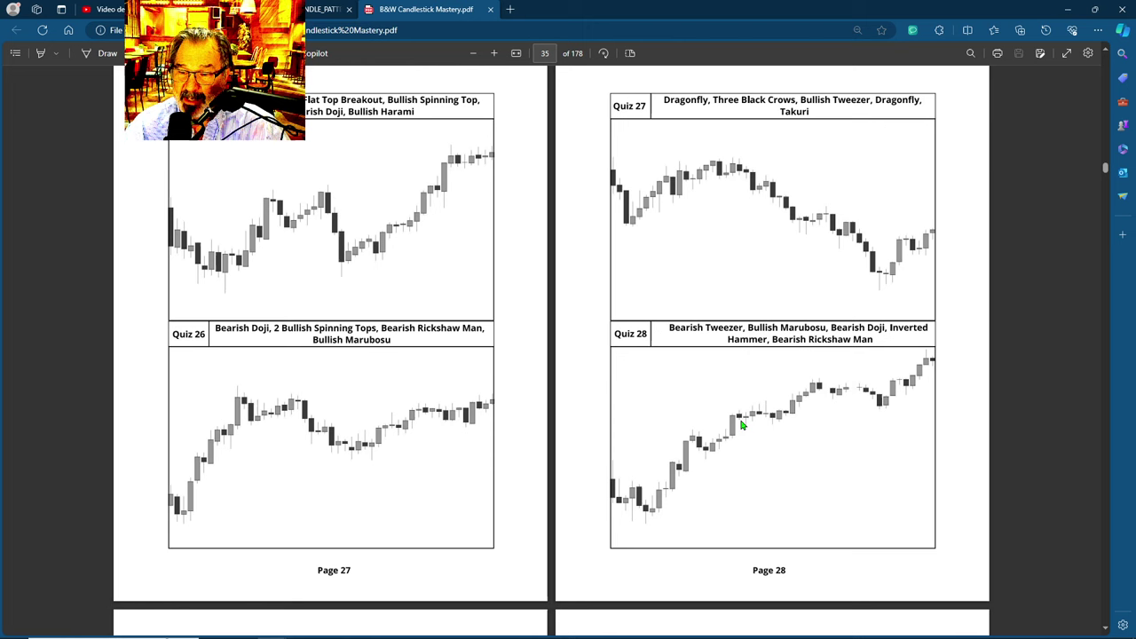
scroll(744, 460, "down", 3)
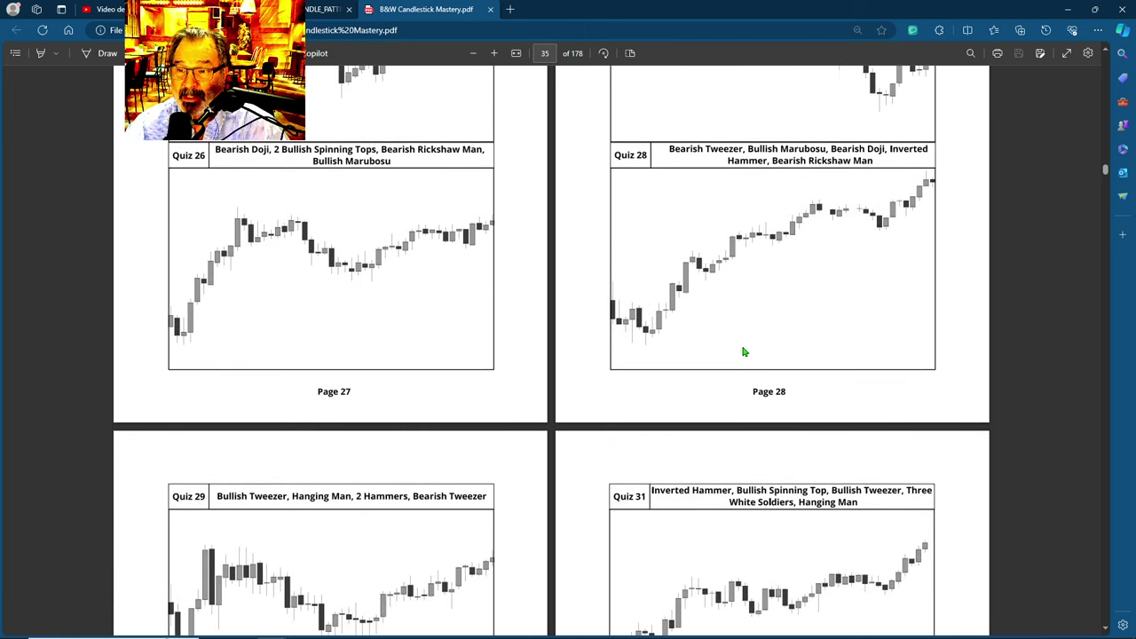
scroll(759, 411, "up", 2)
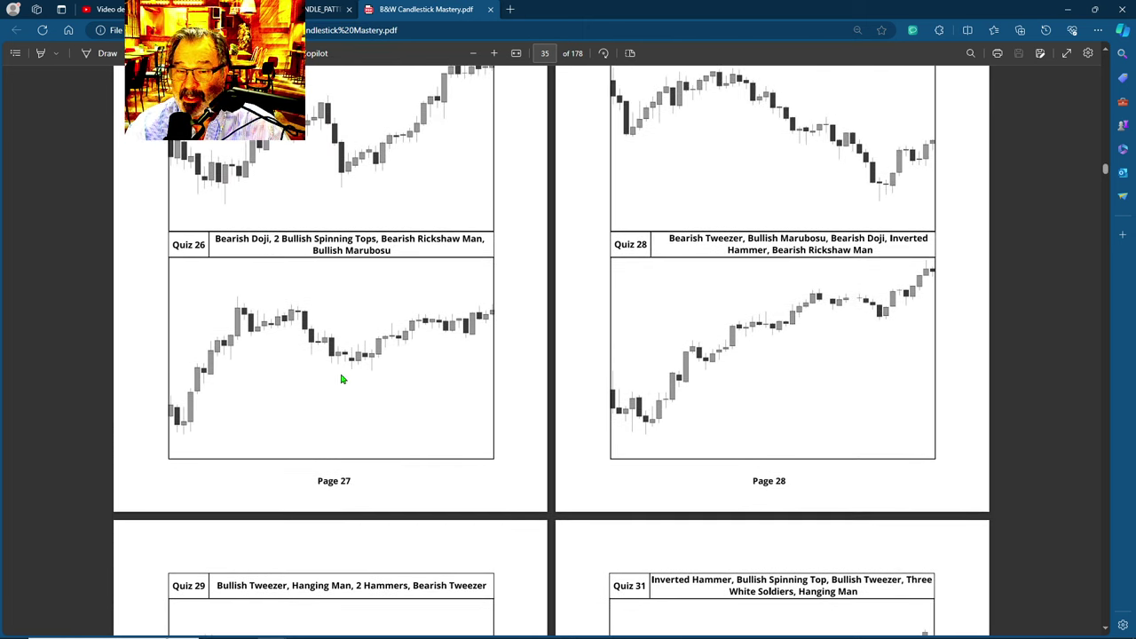
scroll(804, 391, "down", 7)
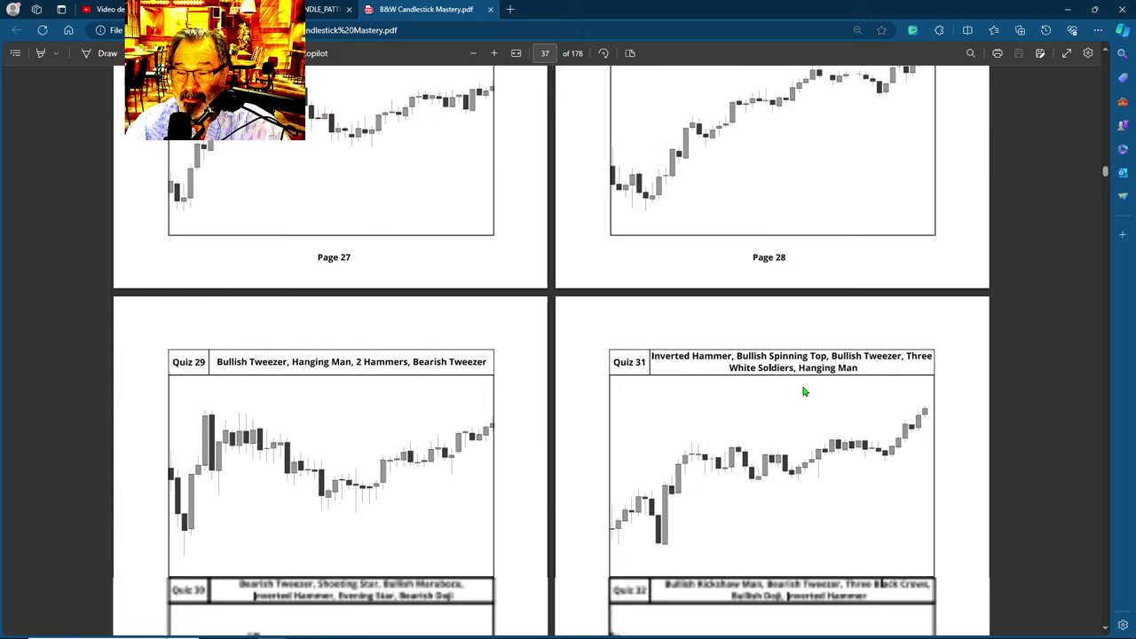
scroll(735, 271, "down", 7)
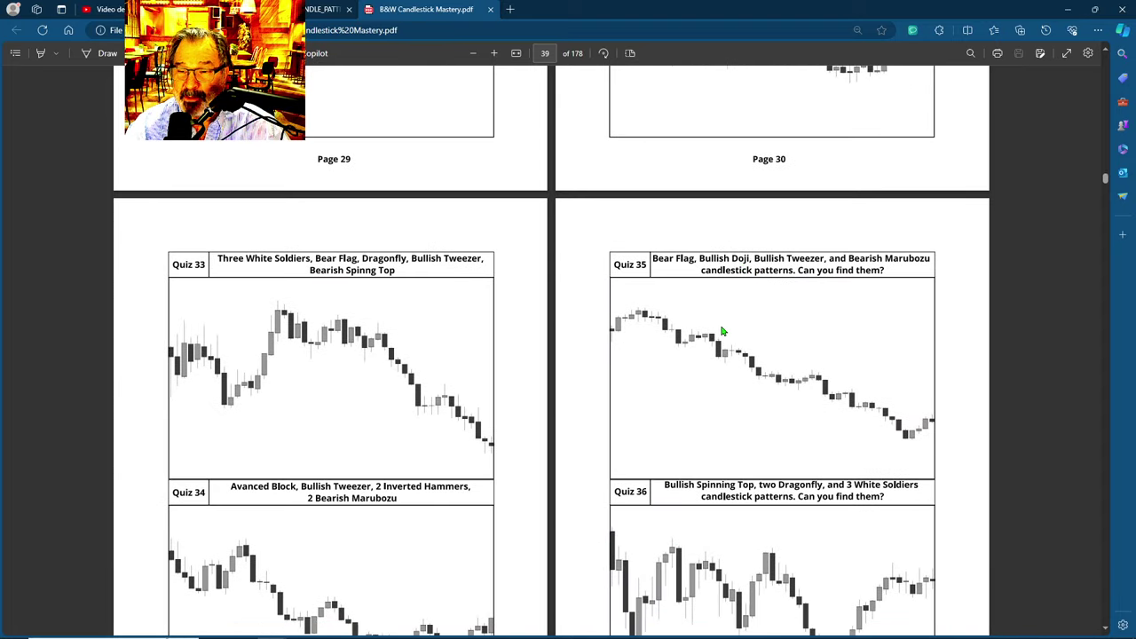
scroll(707, 357, "down", 7)
scroll(709, 348, "down", 3)
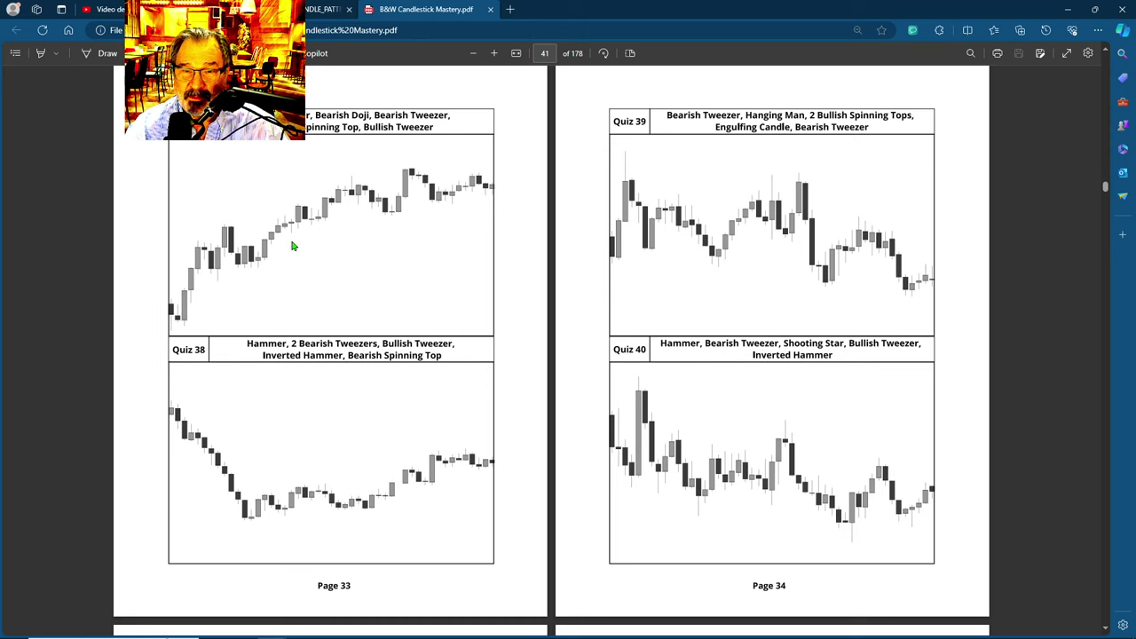
scroll(730, 418, "down", 3)
scroll(730, 406, "down", 3)
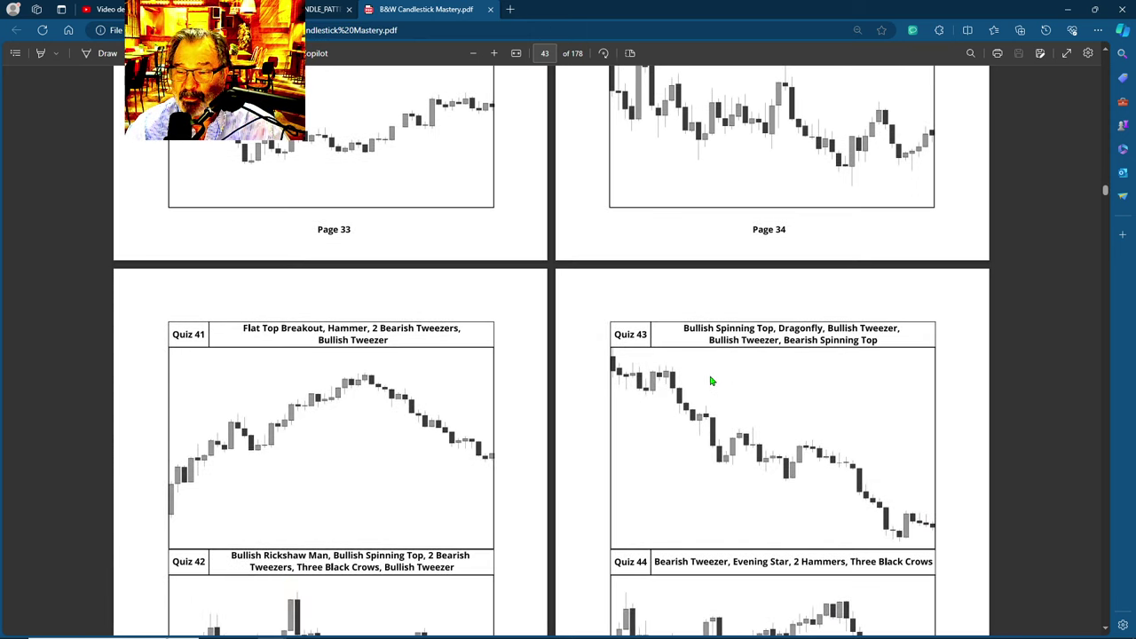
scroll(761, 459, "down", 9)
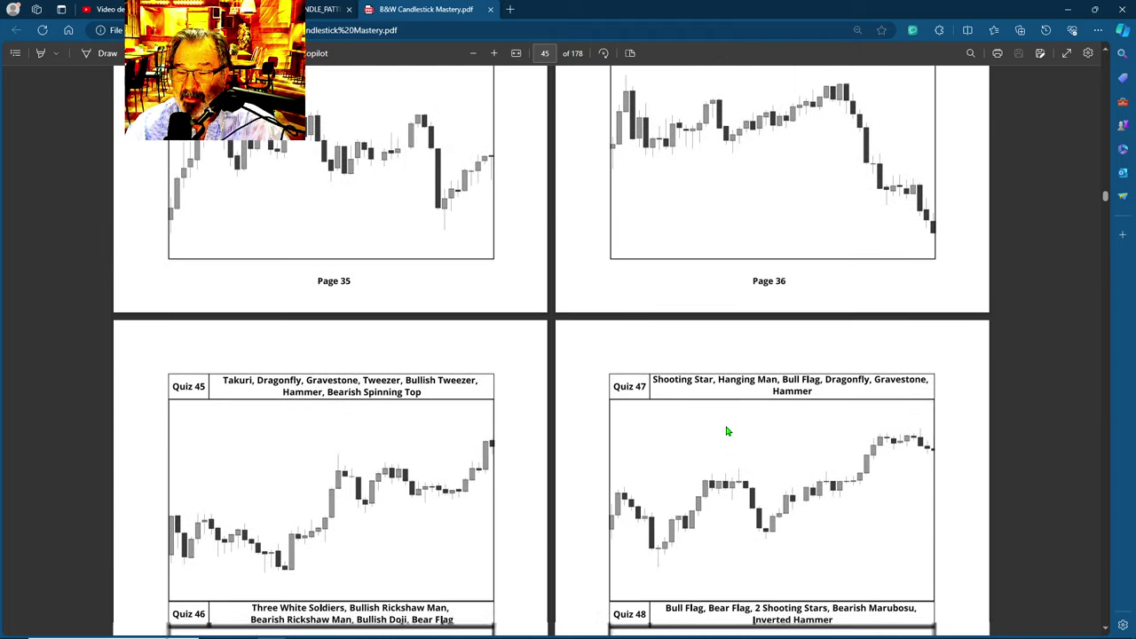
scroll(721, 424, "down", 19)
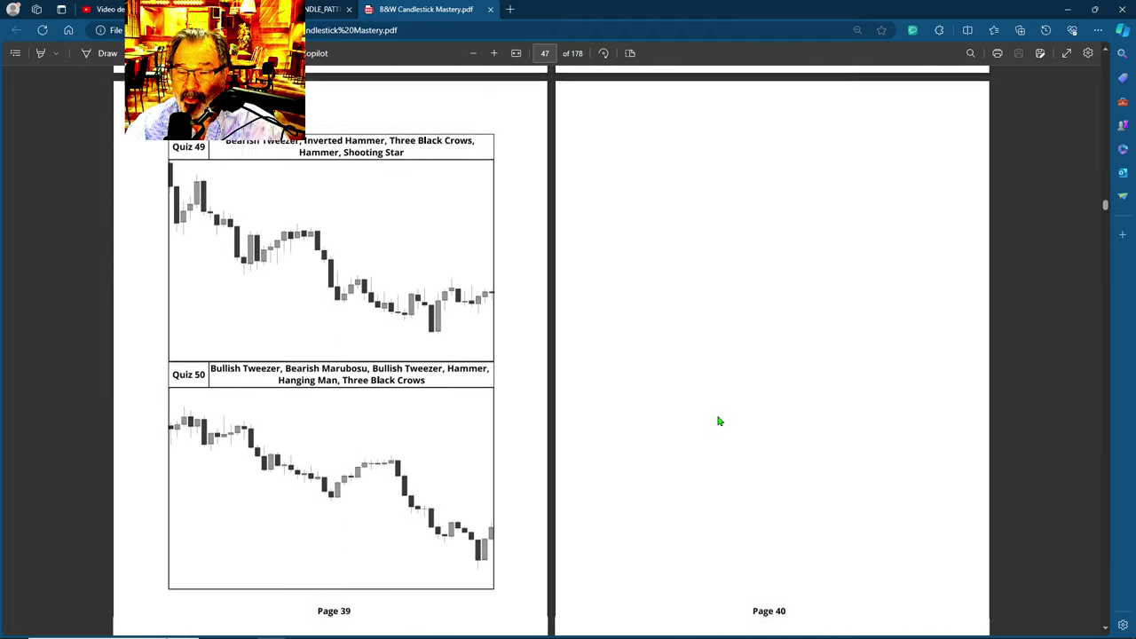
scroll(720, 424, "down", 1)
scroll(543, 409, "down", 6)
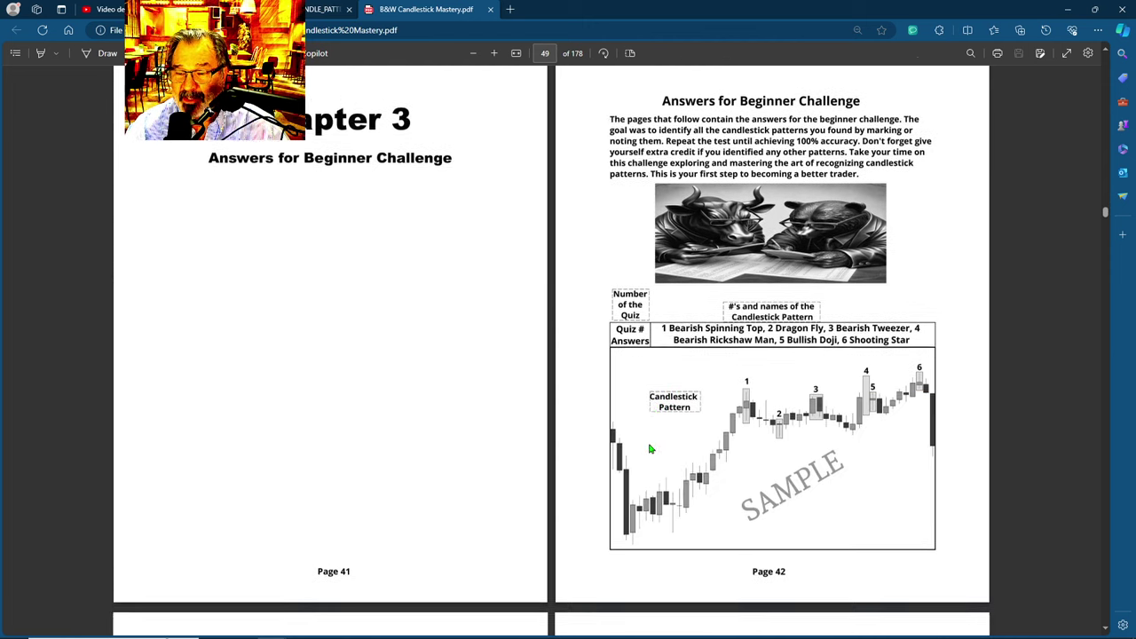
Step: Scroll past the remaining answer pages to page 75, the Chapter 4 Advanced Challenge title
scroll(745, 408, "up", 2)
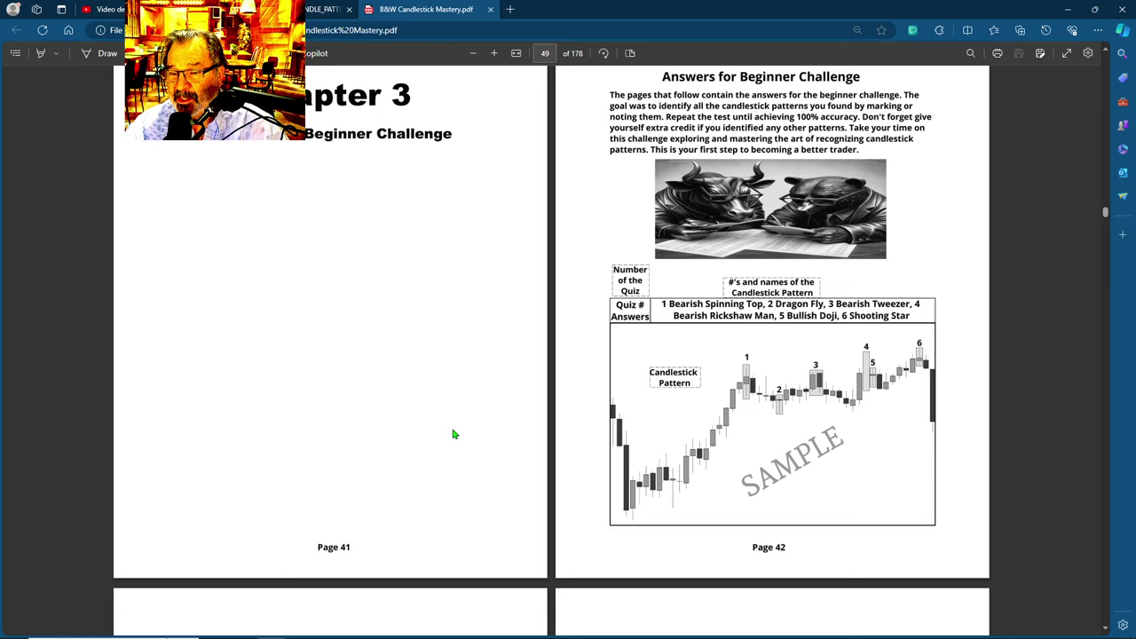
scroll(452, 434, "down", 5)
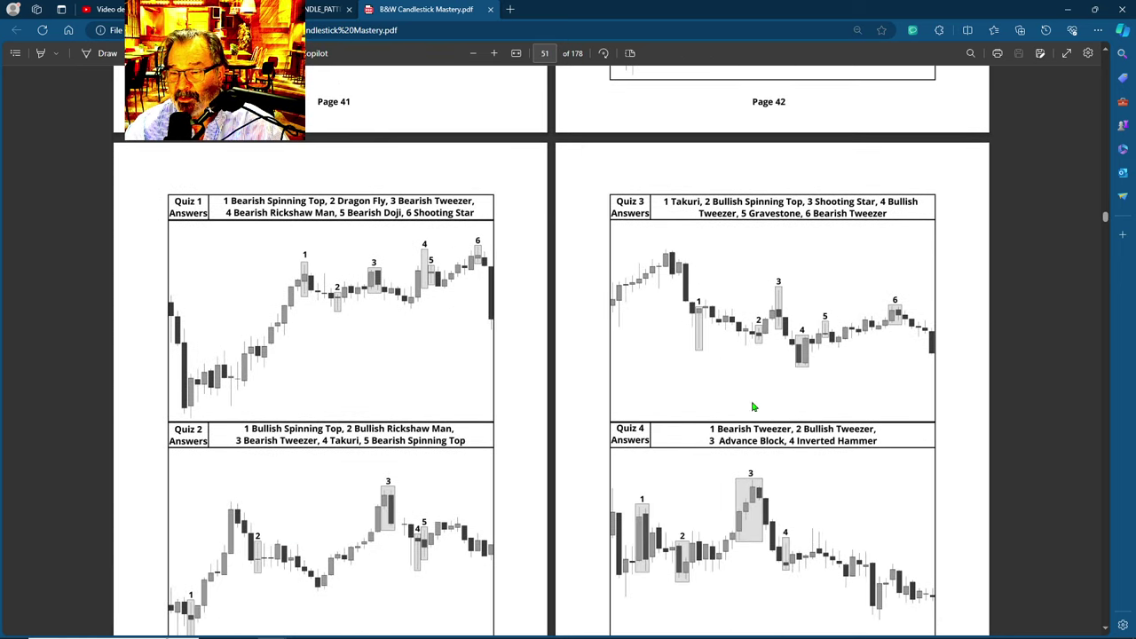
scroll(661, 386, "down", 9)
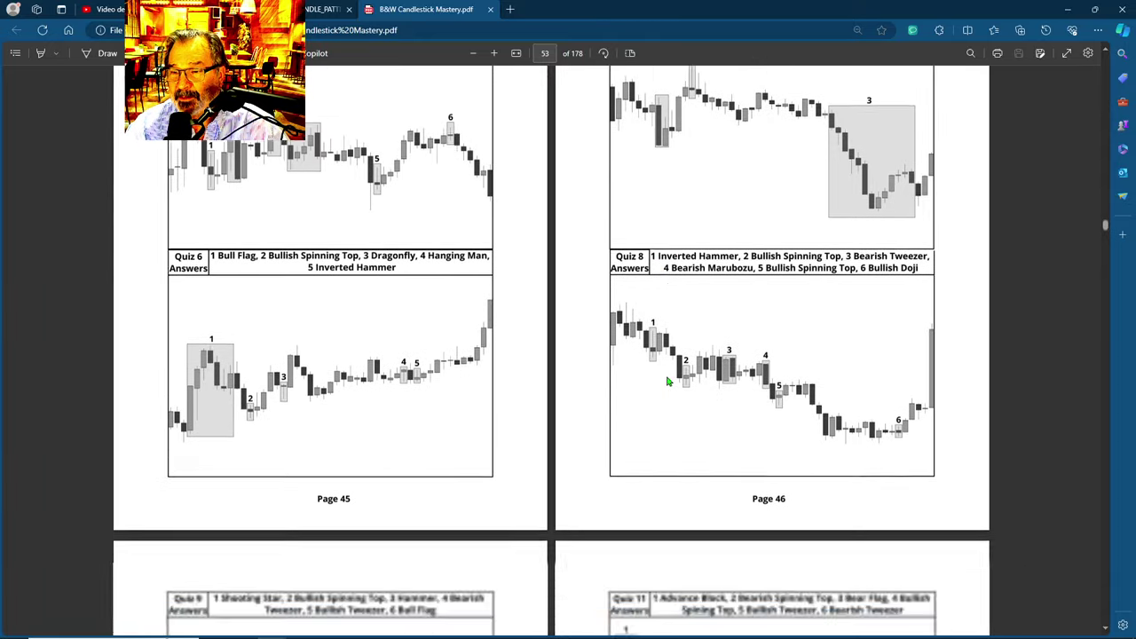
scroll(692, 371, "down", 12)
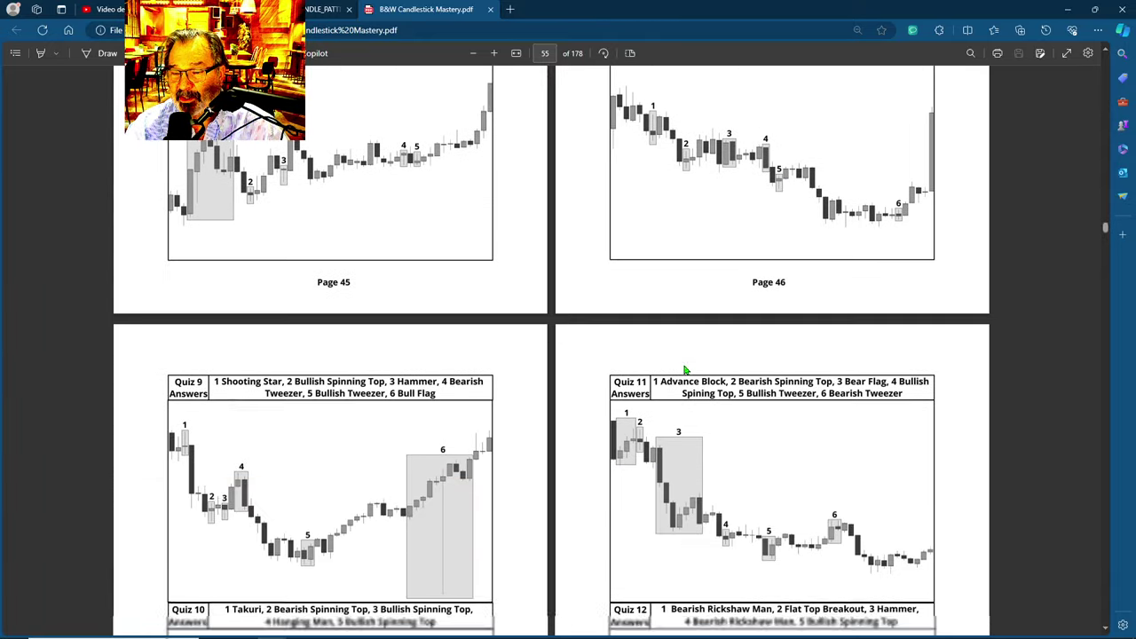
scroll(675, 370, "down", 15)
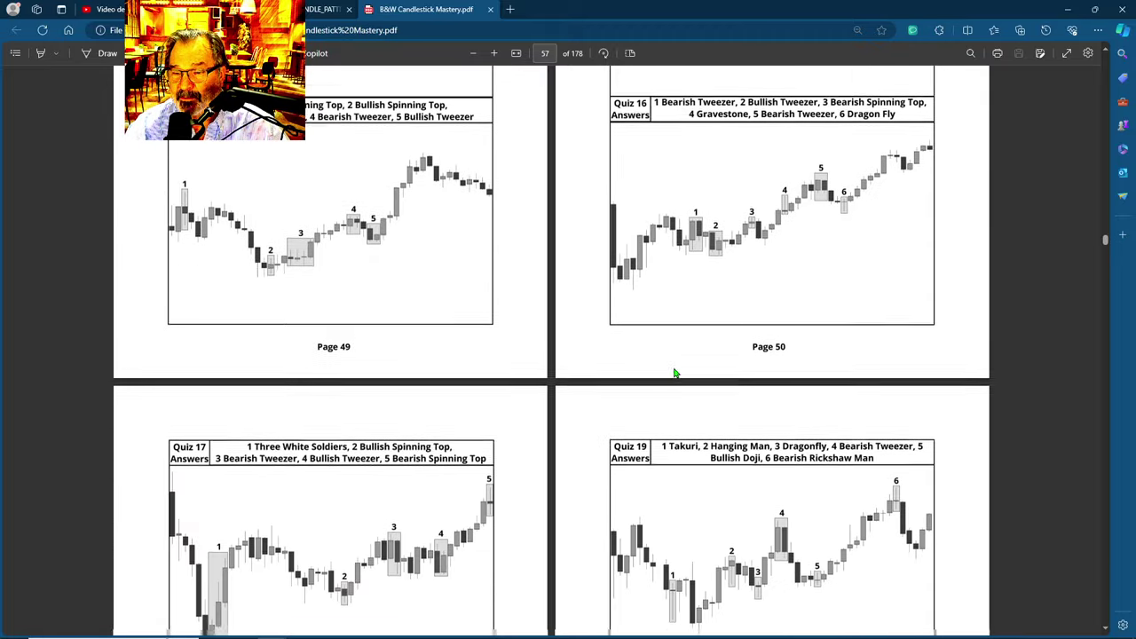
scroll(679, 386, "down", 15)
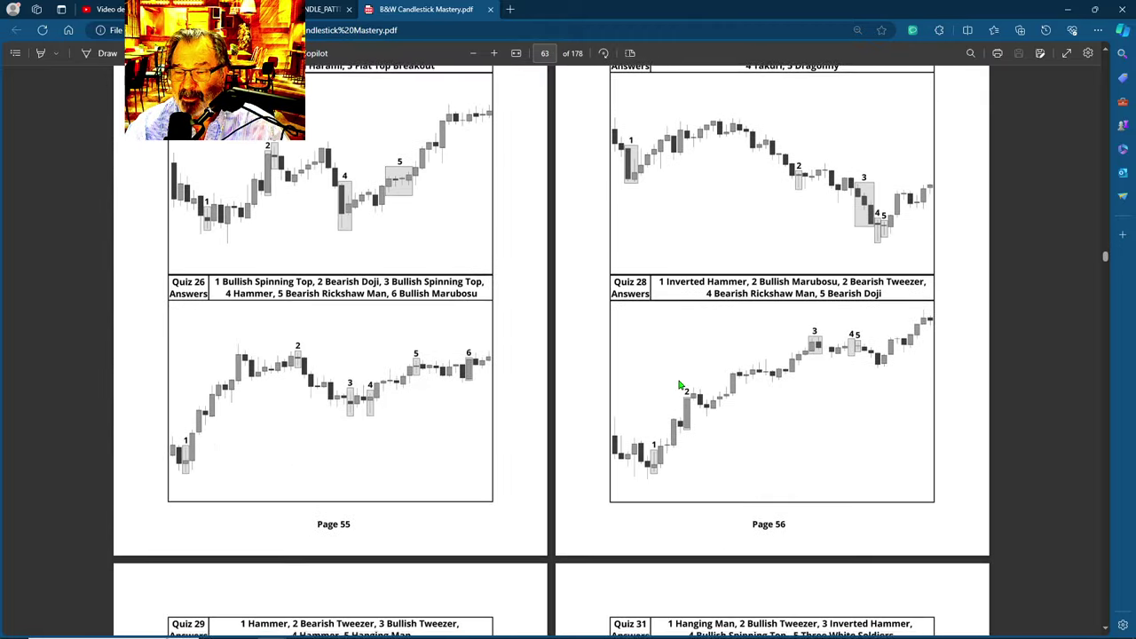
scroll(683, 386, "down", 15)
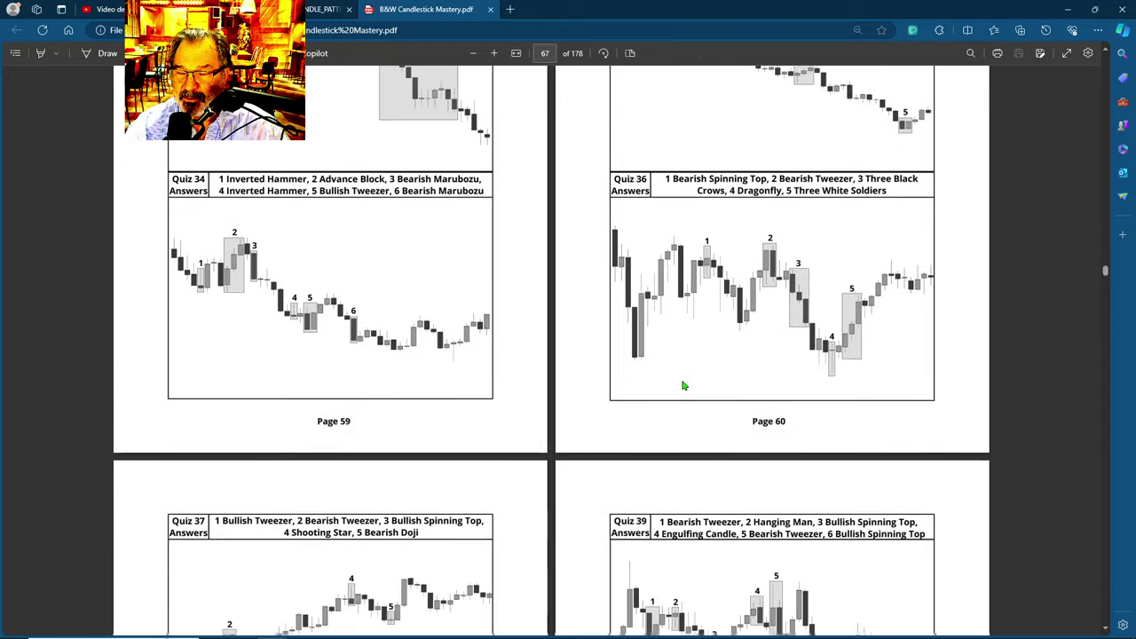
scroll(690, 383, "down", 15)
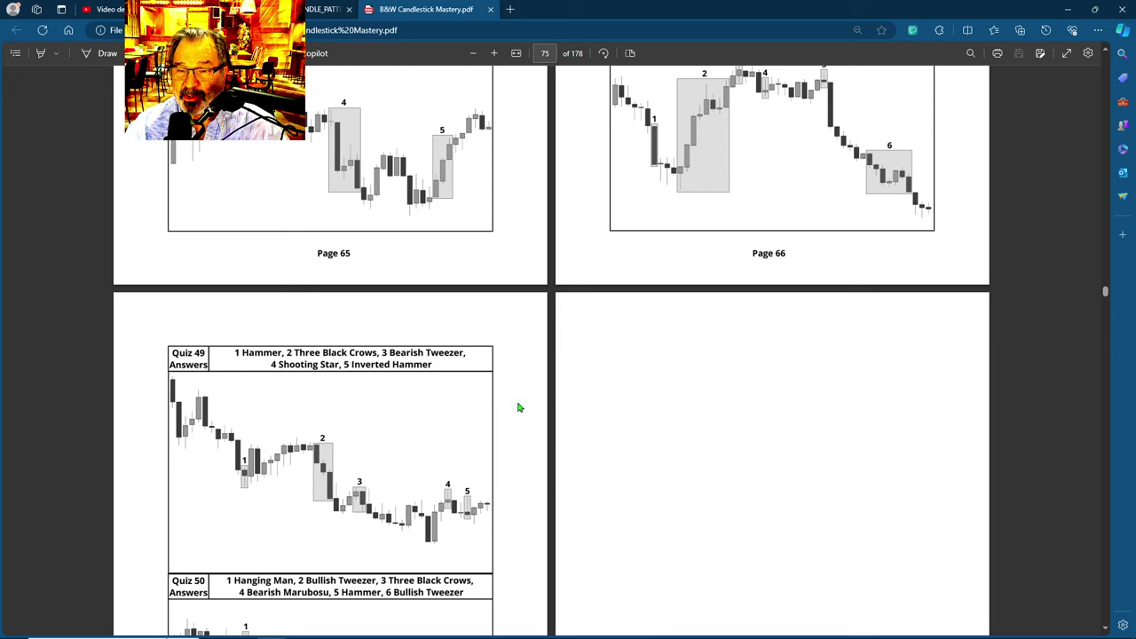
scroll(735, 437, "down", 5)
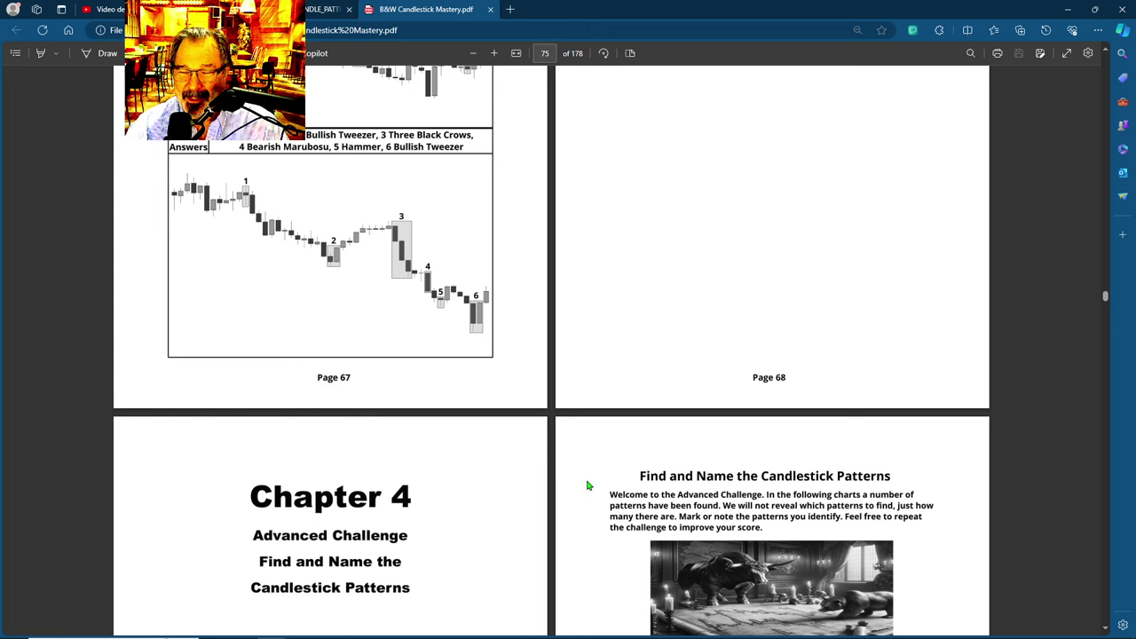
Step: Scroll through the Advanced Challenge quizzes to page 105, opening Chapter 5 answers
scroll(592, 483, "down", 4)
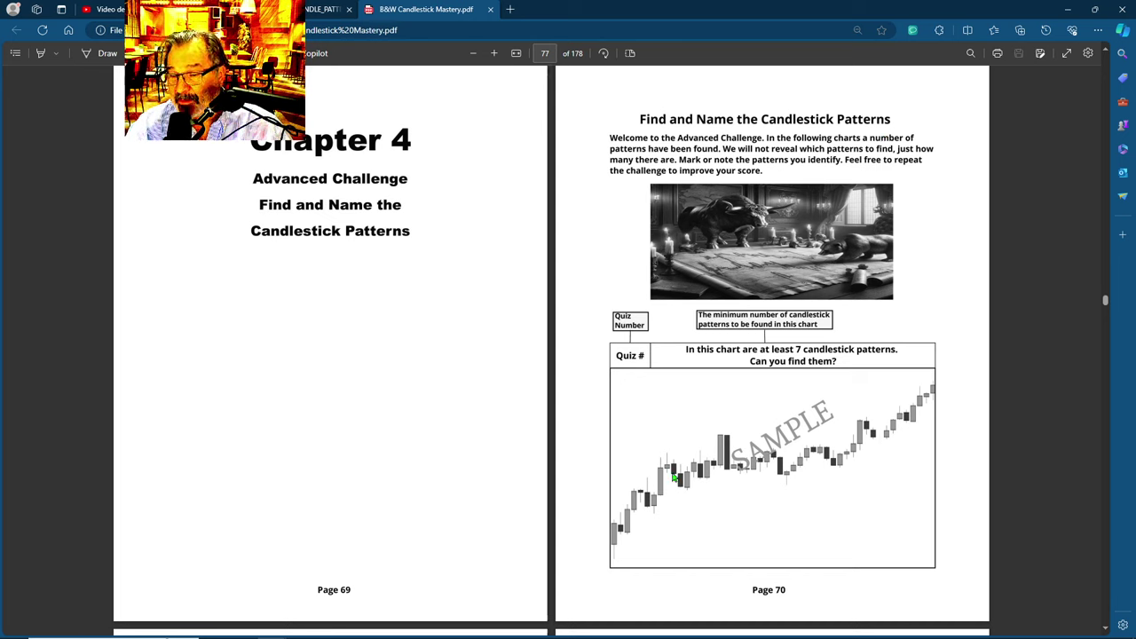
scroll(667, 490, "down", 3)
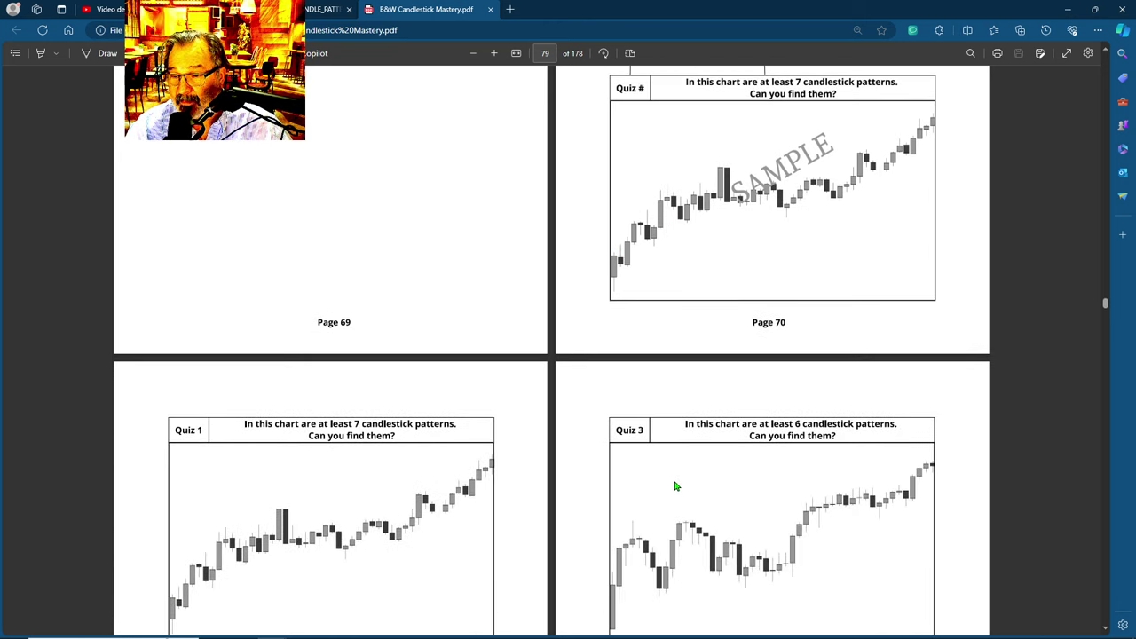
scroll(675, 479, "down", 1)
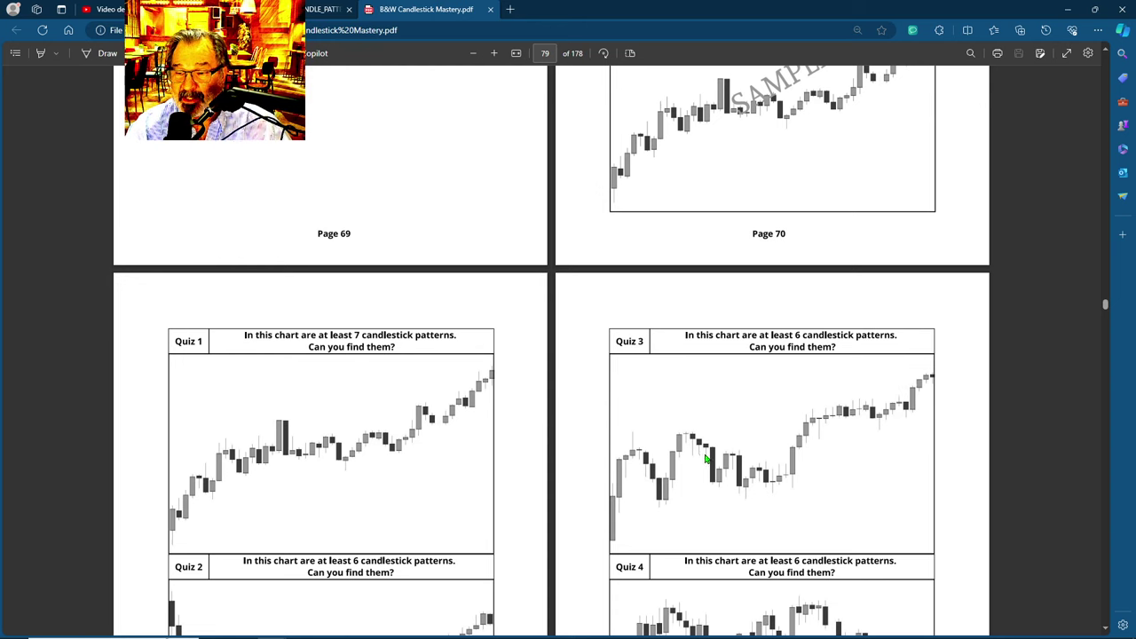
scroll(713, 435, "down", 2)
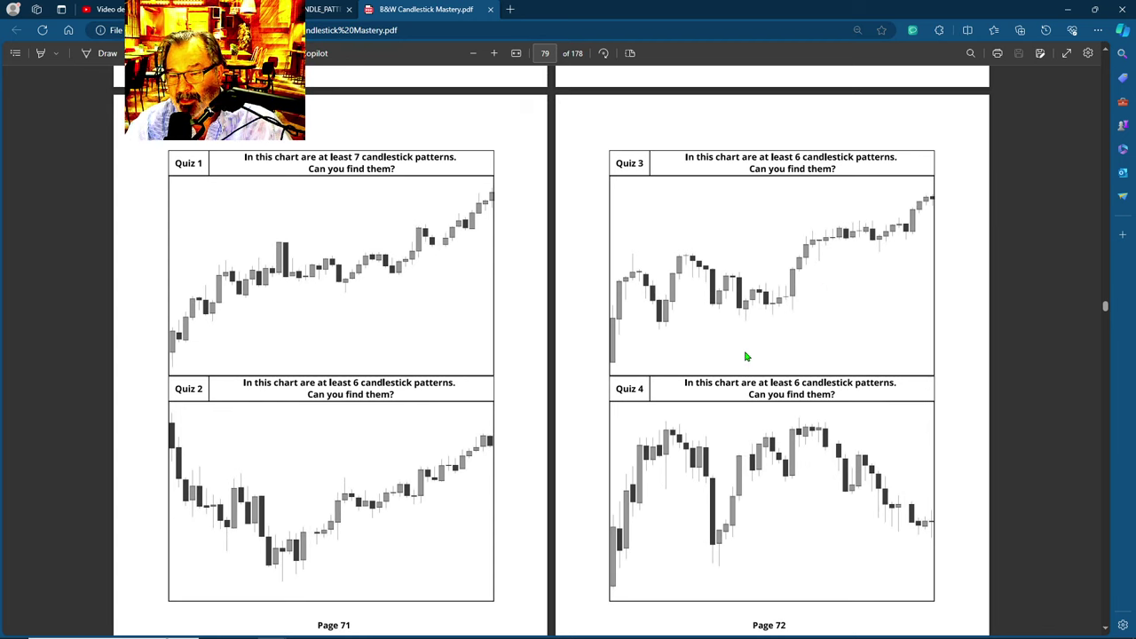
scroll(737, 463, "down", 3)
scroll(751, 427, "down", 10)
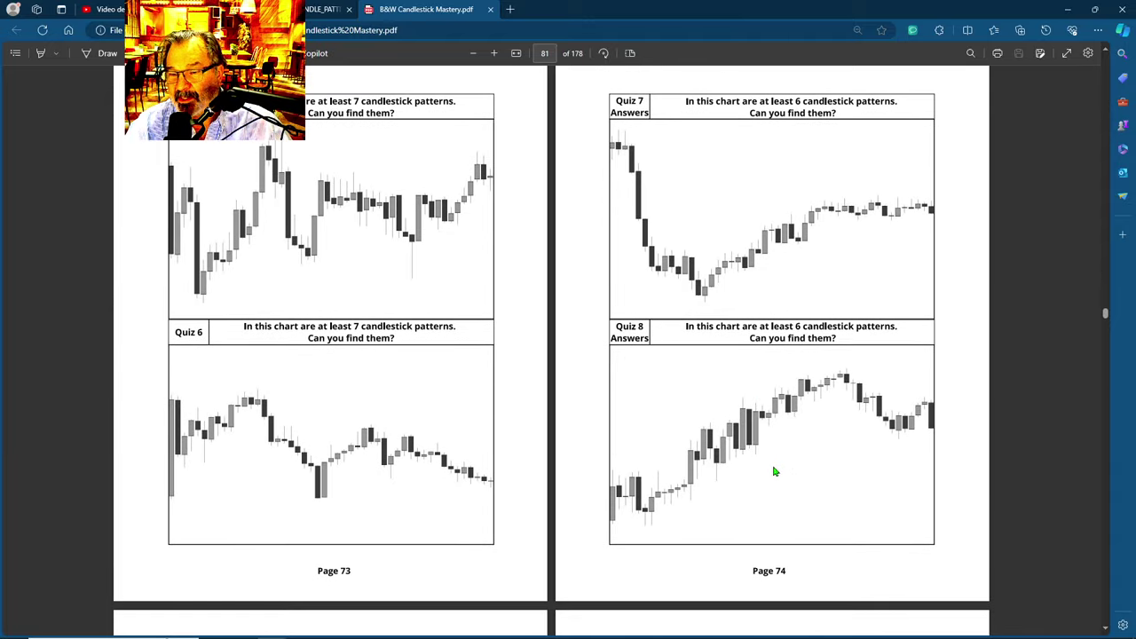
scroll(773, 434, "down", 5)
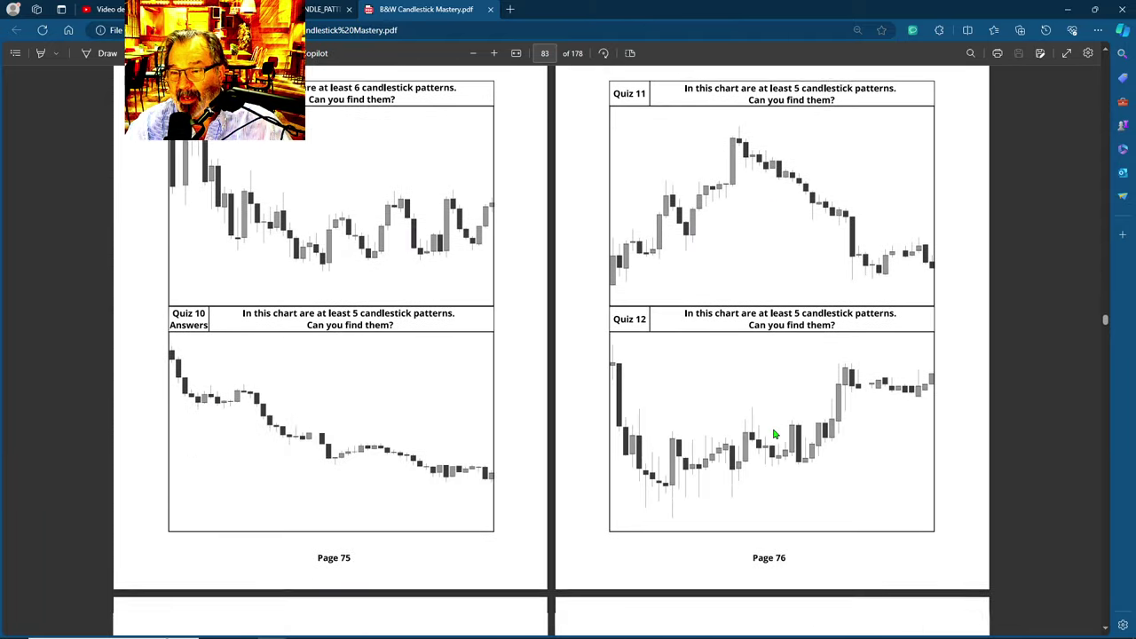
scroll(769, 395, "down", 8)
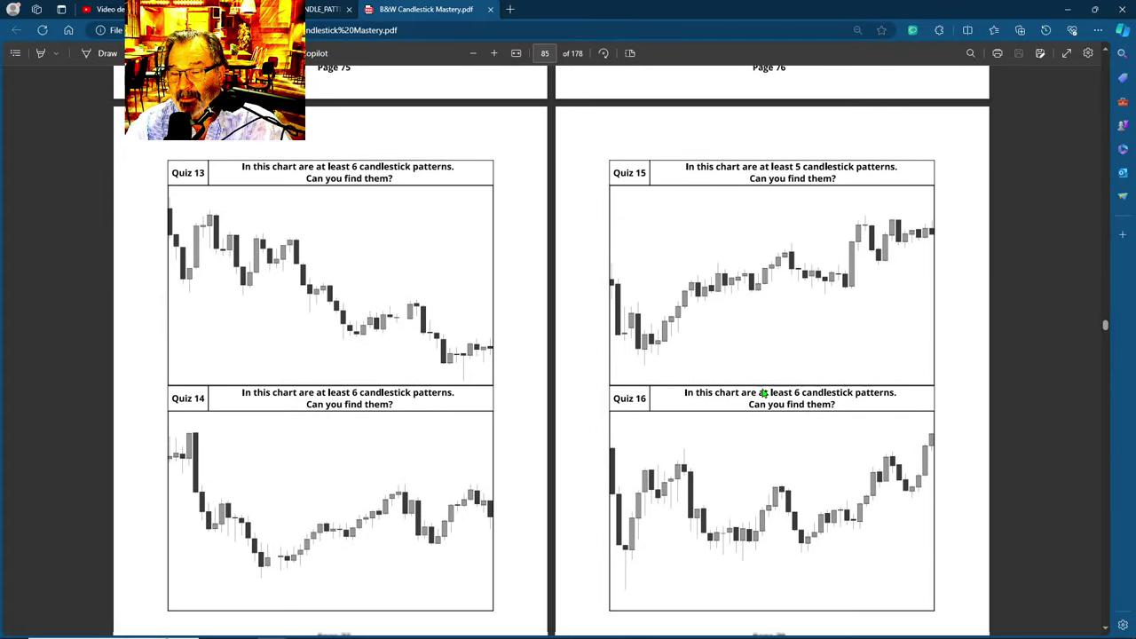
scroll(766, 396, "down", 7)
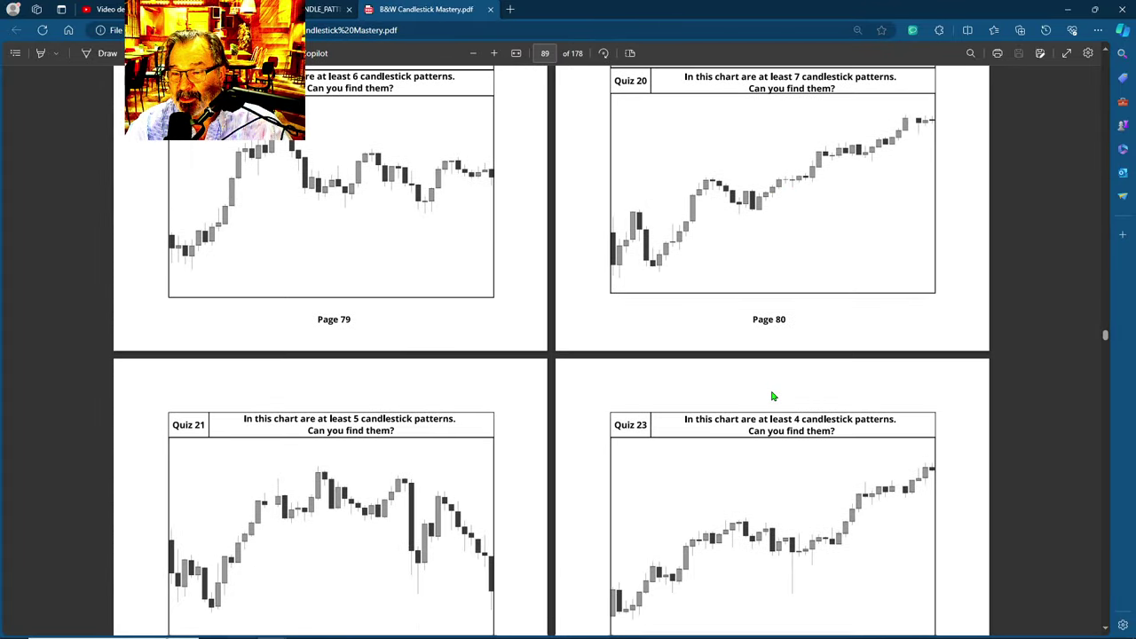
scroll(771, 400, "up", 2)
scroll(768, 428, "up", 3)
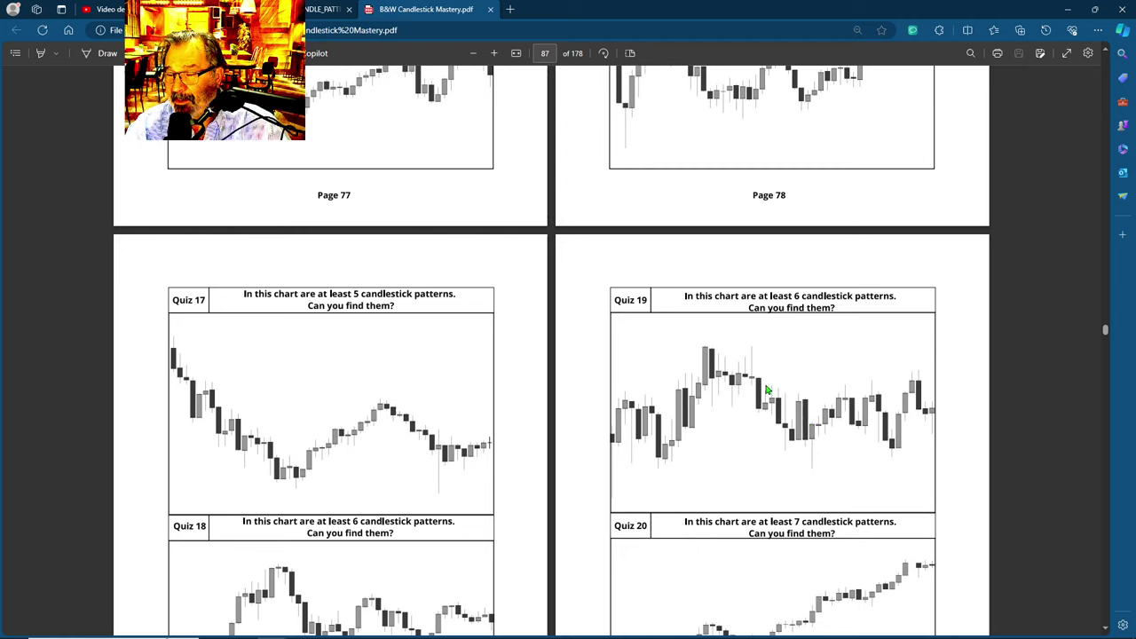
scroll(765, 408, "down", 4)
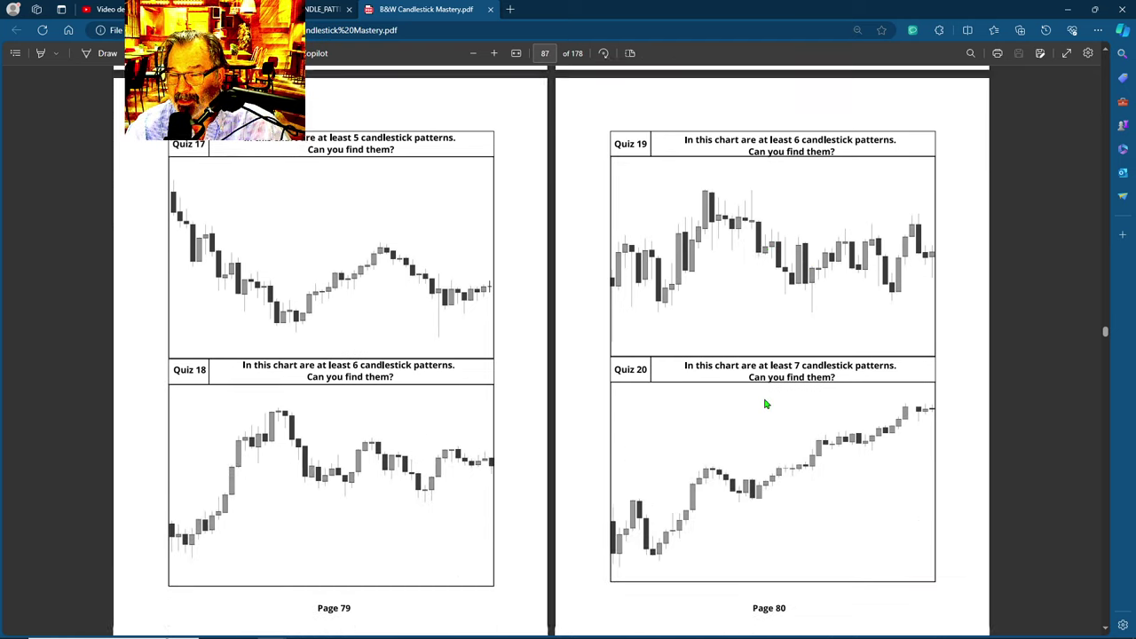
scroll(673, 516, "down", 8)
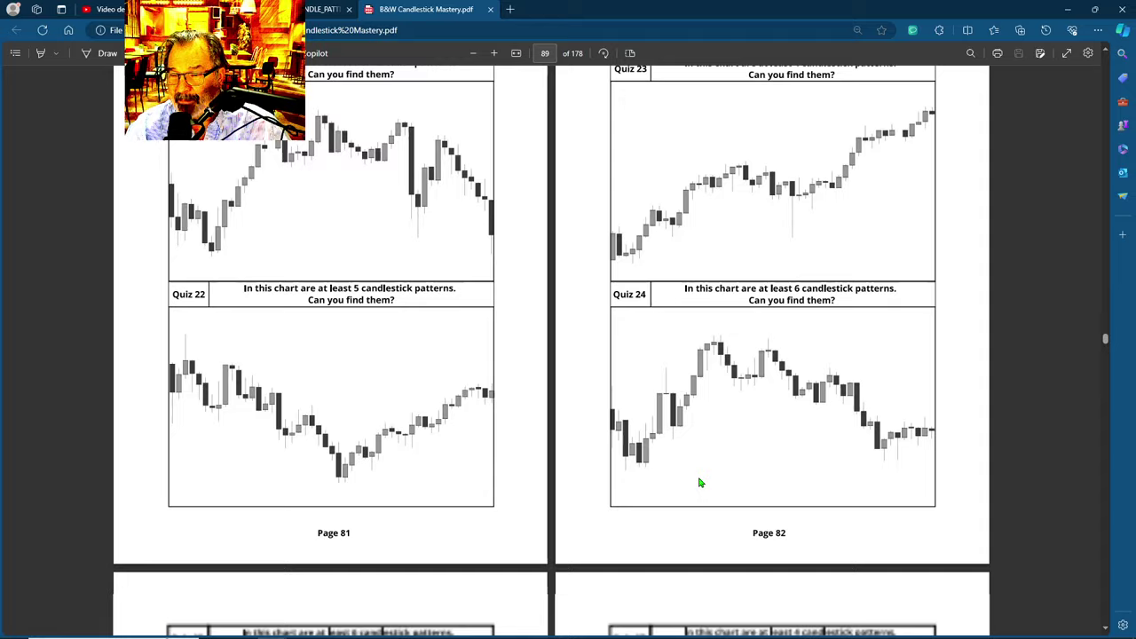
scroll(711, 376, "down", 5)
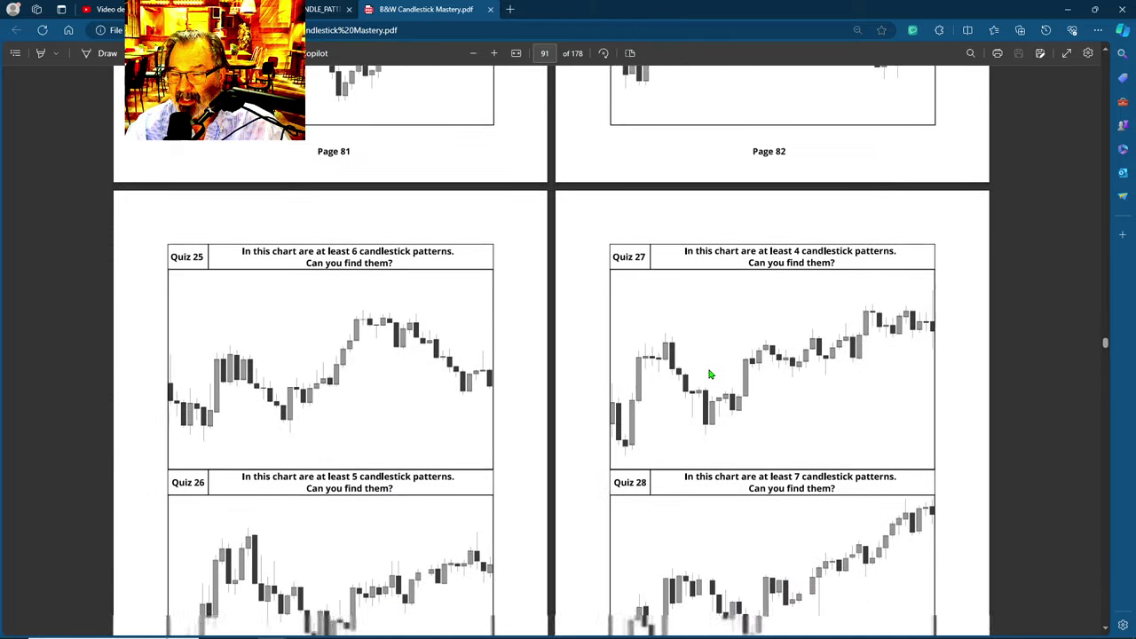
scroll(717, 423, "down", 10)
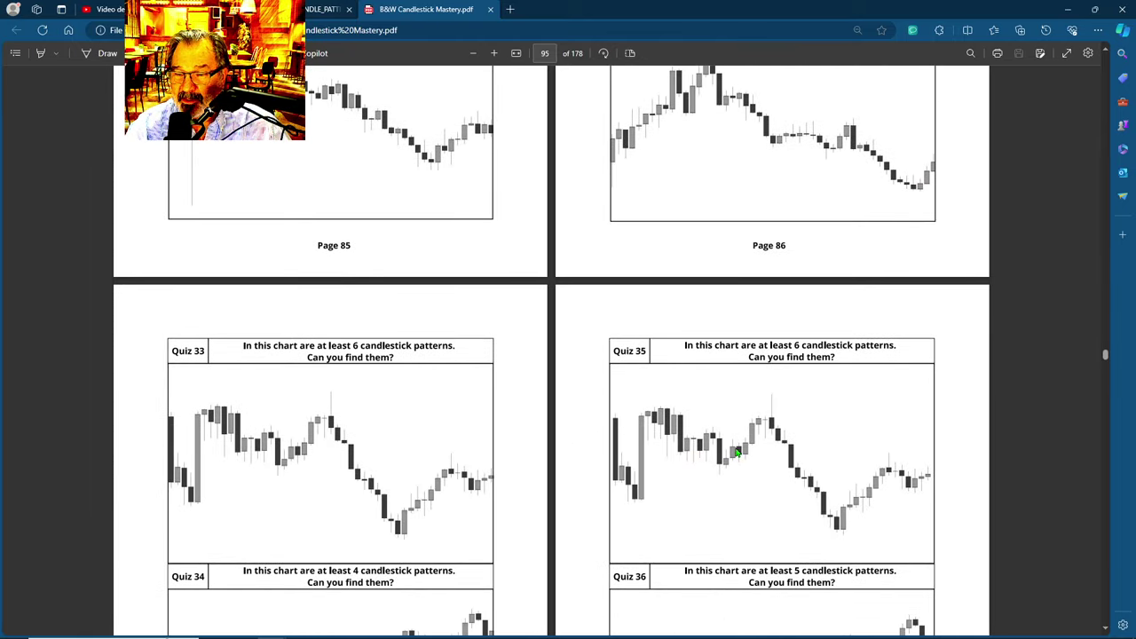
scroll(738, 443, "down", 12)
scroll(754, 445, "down", 9)
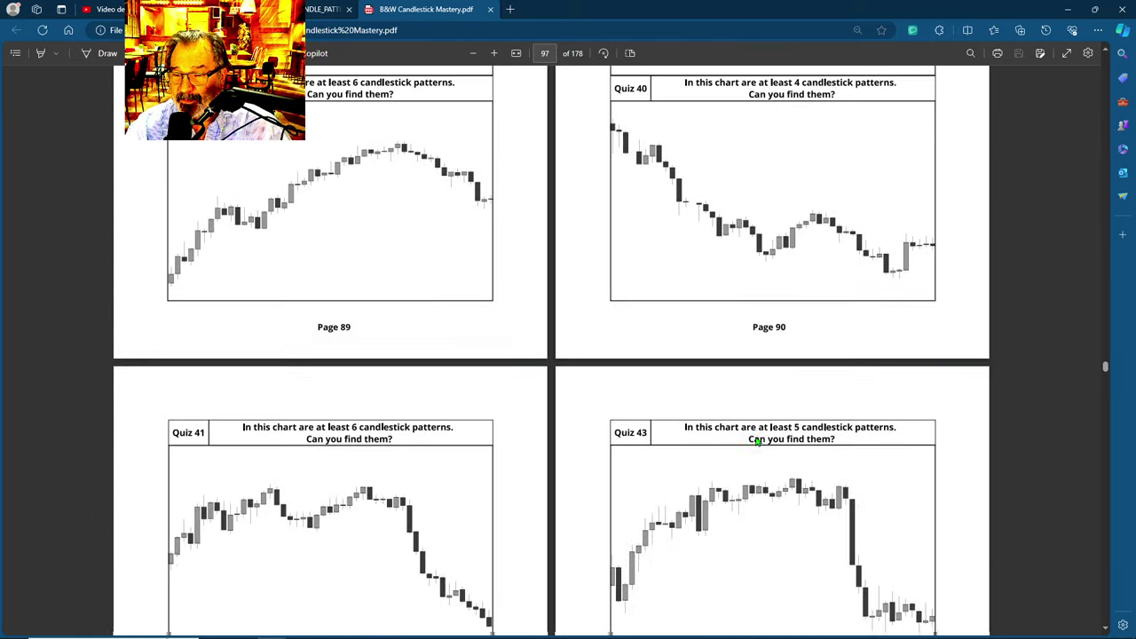
scroll(759, 434, "down", 10)
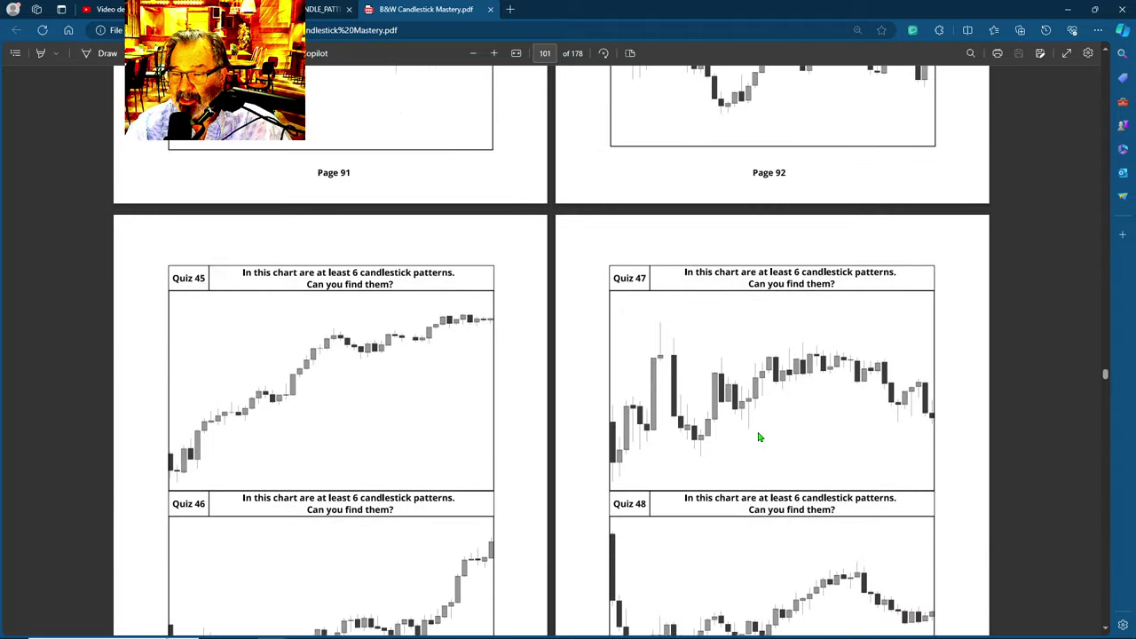
scroll(765, 437, "down", 5)
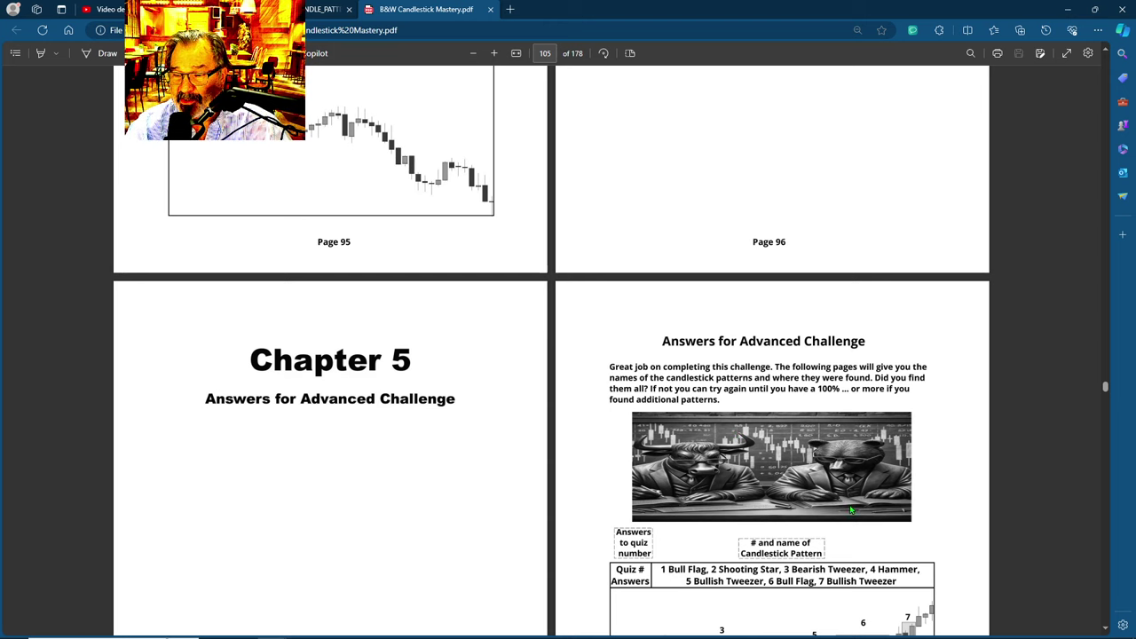
Step: Scroll through the advanced answer charts to page 133, the Chapter 6 Expert introduction
scroll(850, 511, "down", 8)
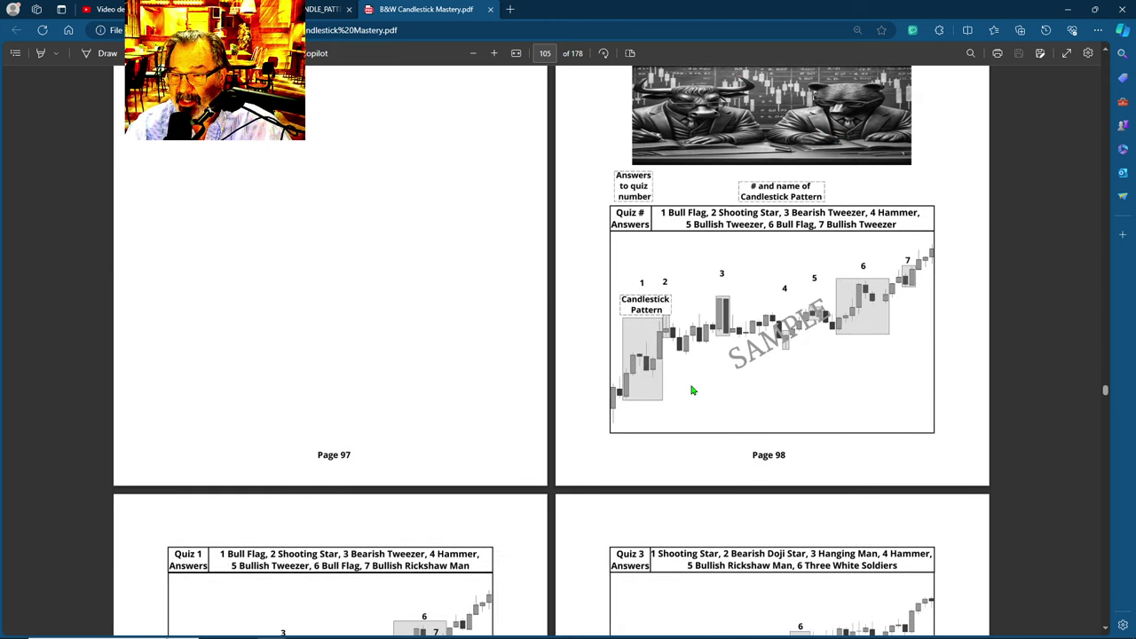
scroll(693, 390, "down", 6)
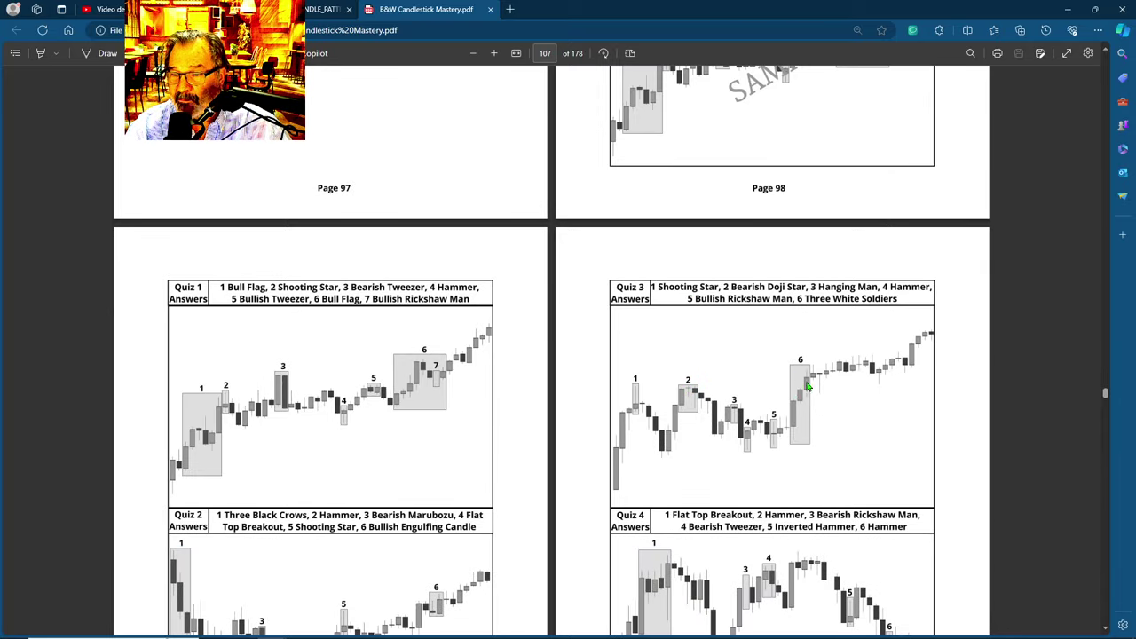
scroll(725, 444, "down", 20)
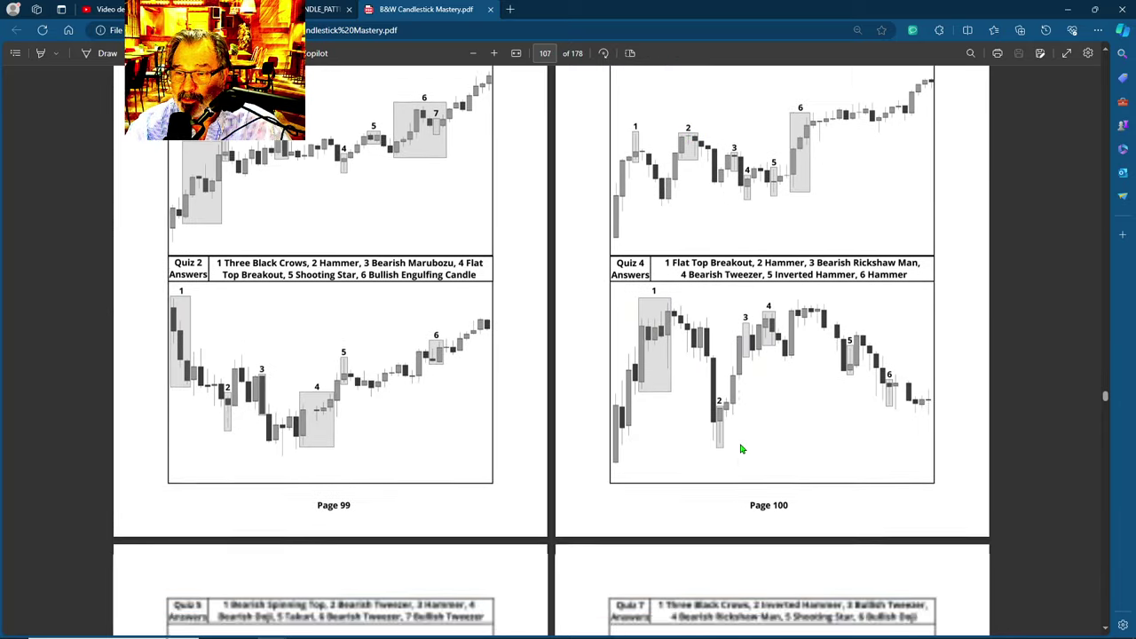
scroll(748, 443, "down", 20)
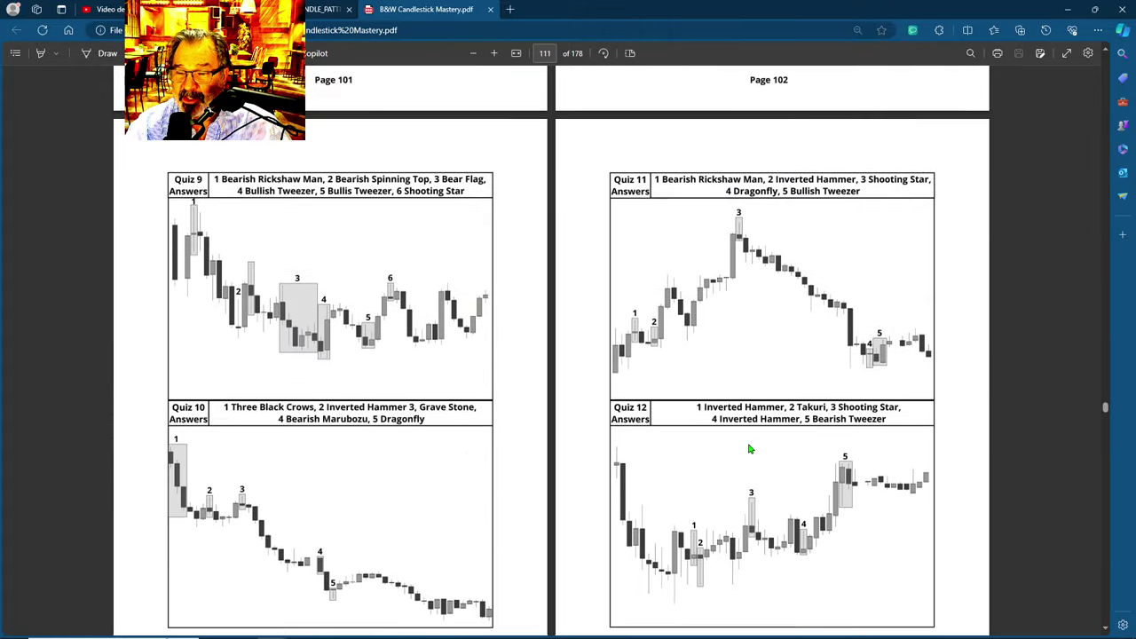
scroll(754, 451, "down", 20)
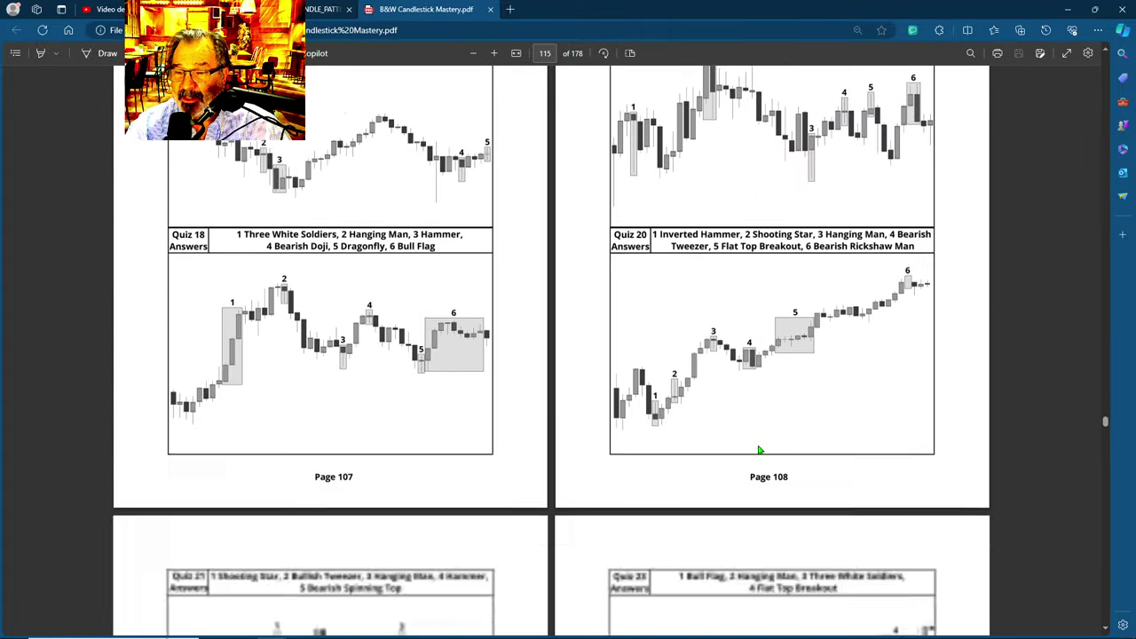
scroll(757, 452, "down", 15)
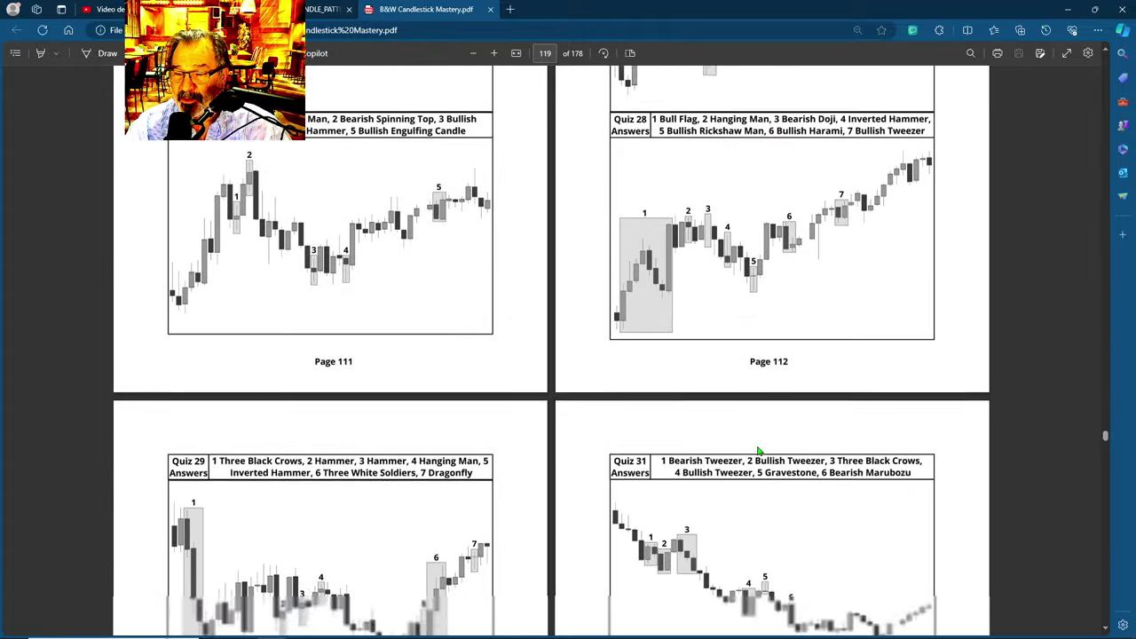
scroll(760, 459, "down", 20)
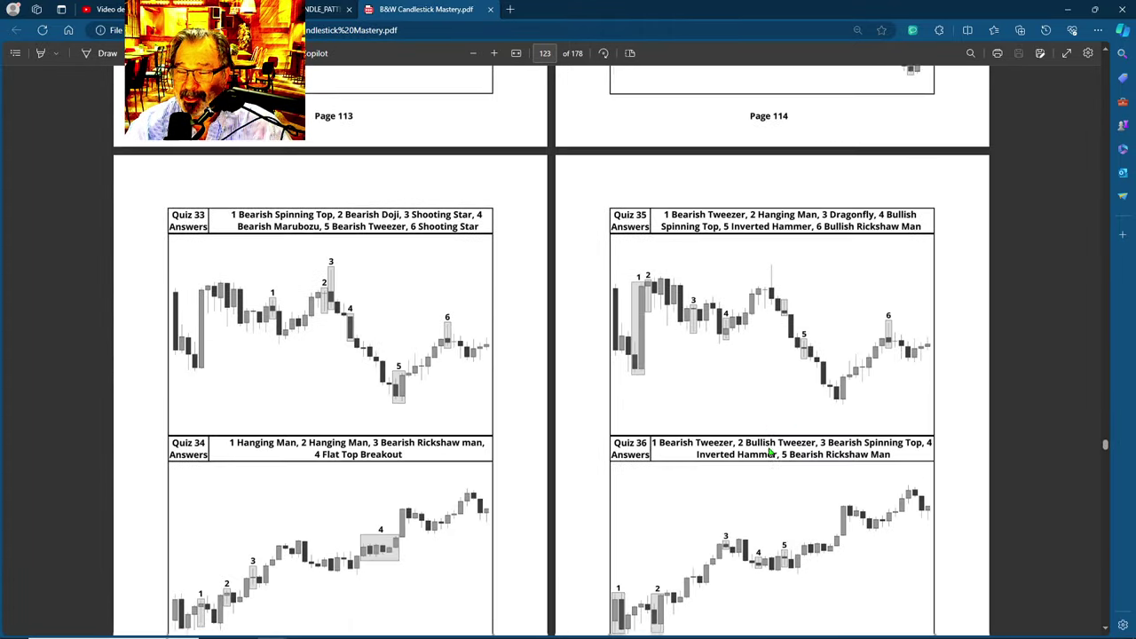
scroll(774, 437, "down", 20)
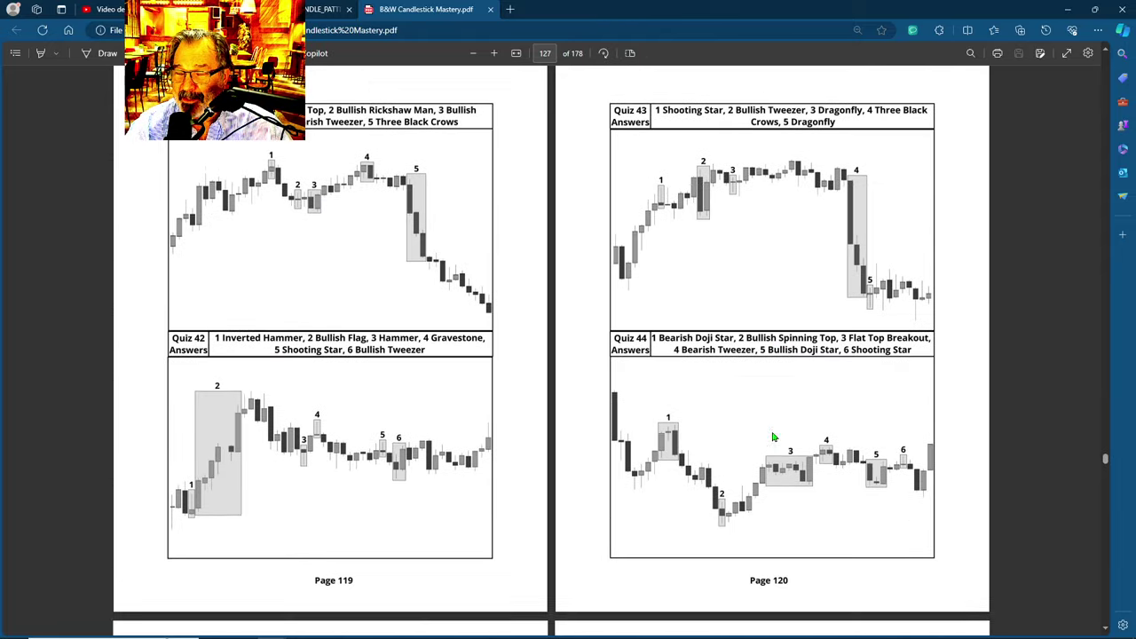
scroll(764, 433, "down", 4)
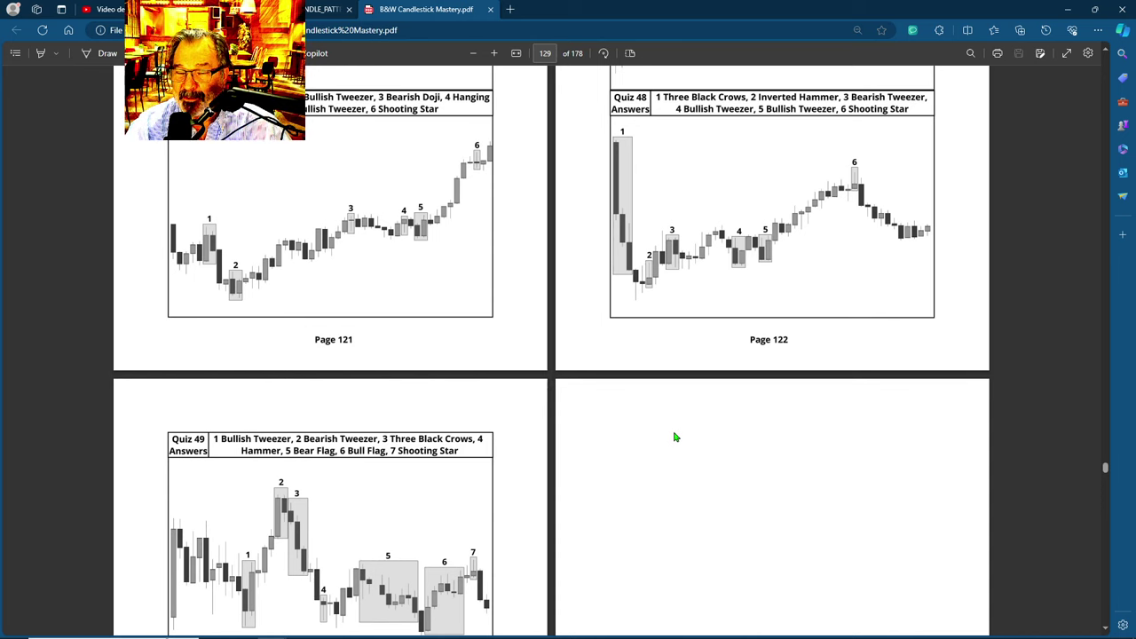
scroll(750, 474, "down", 3)
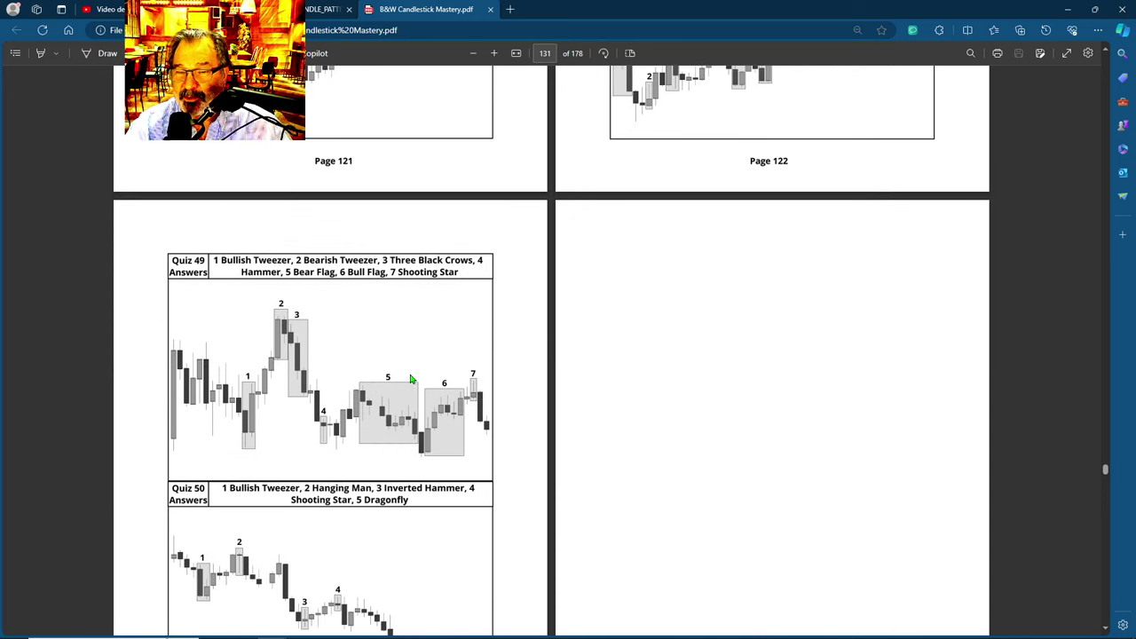
scroll(619, 396, "down", 4)
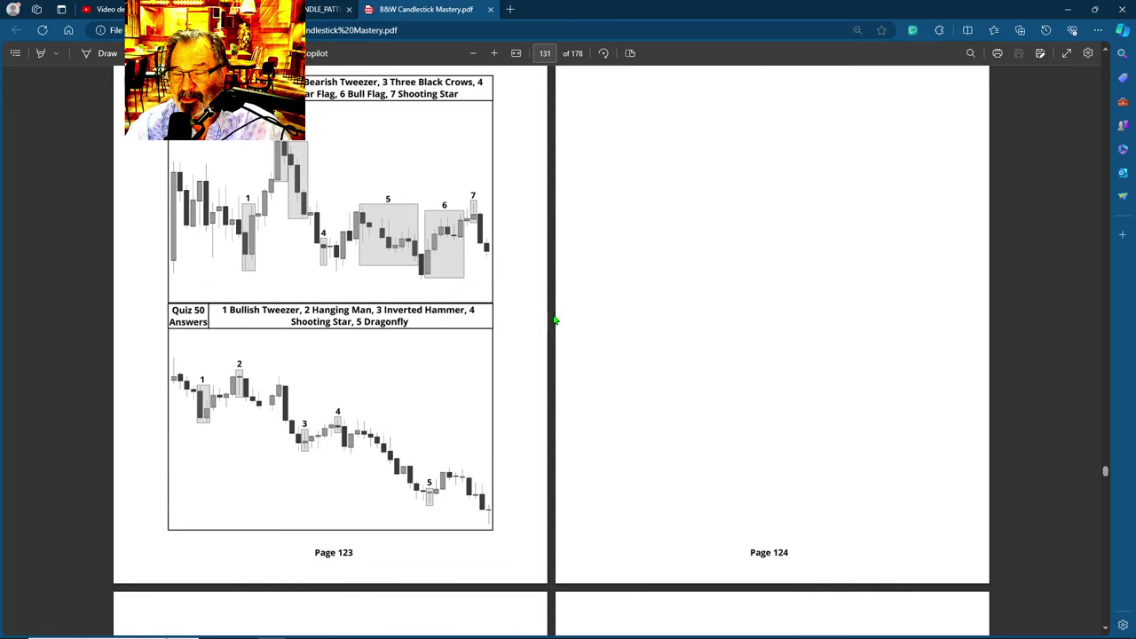
scroll(612, 355, "down", 10)
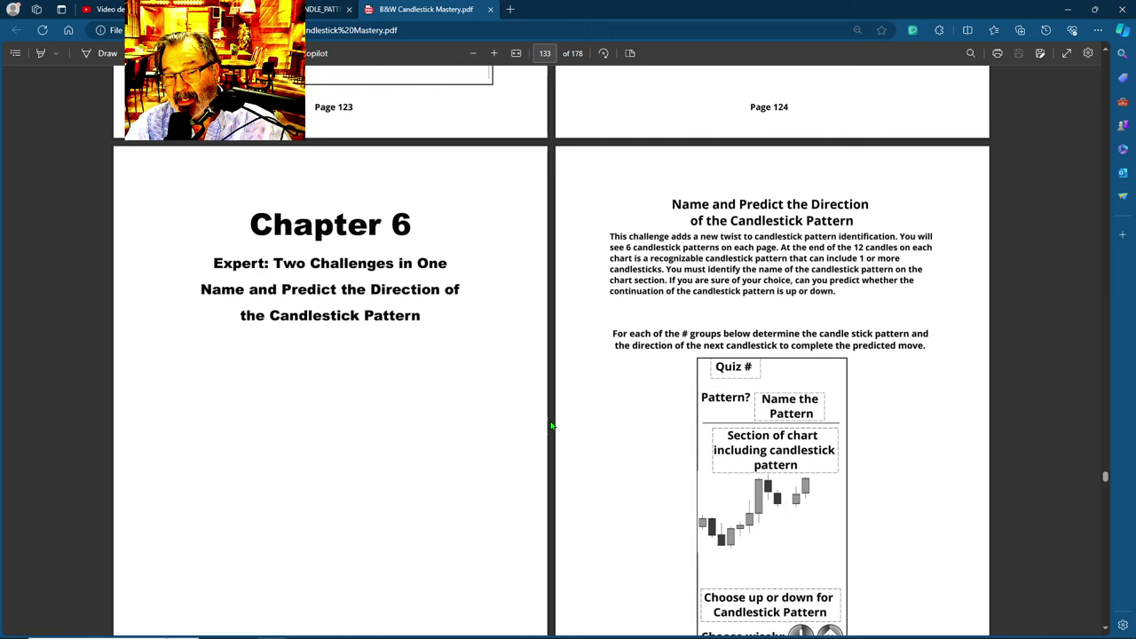
Step: Scroll to page 135, showing 'Can You Choose Wisely?' and the first six-chart quiz grid
scroll(639, 484, "down", 1)
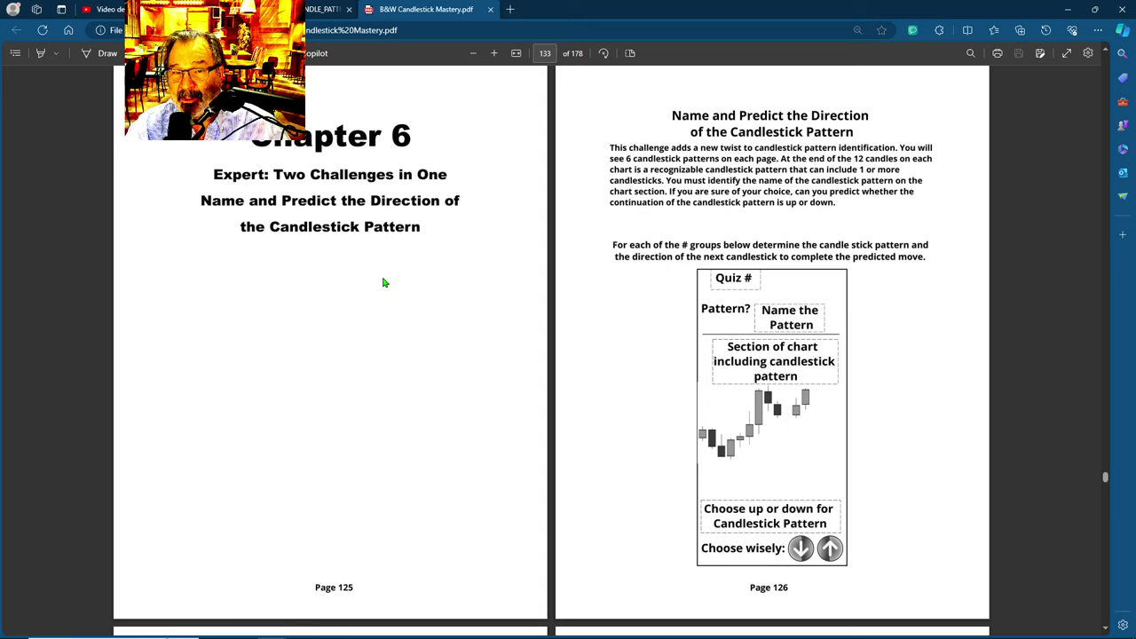
scroll(616, 372, "down", 2)
scroll(616, 369, "up", 2)
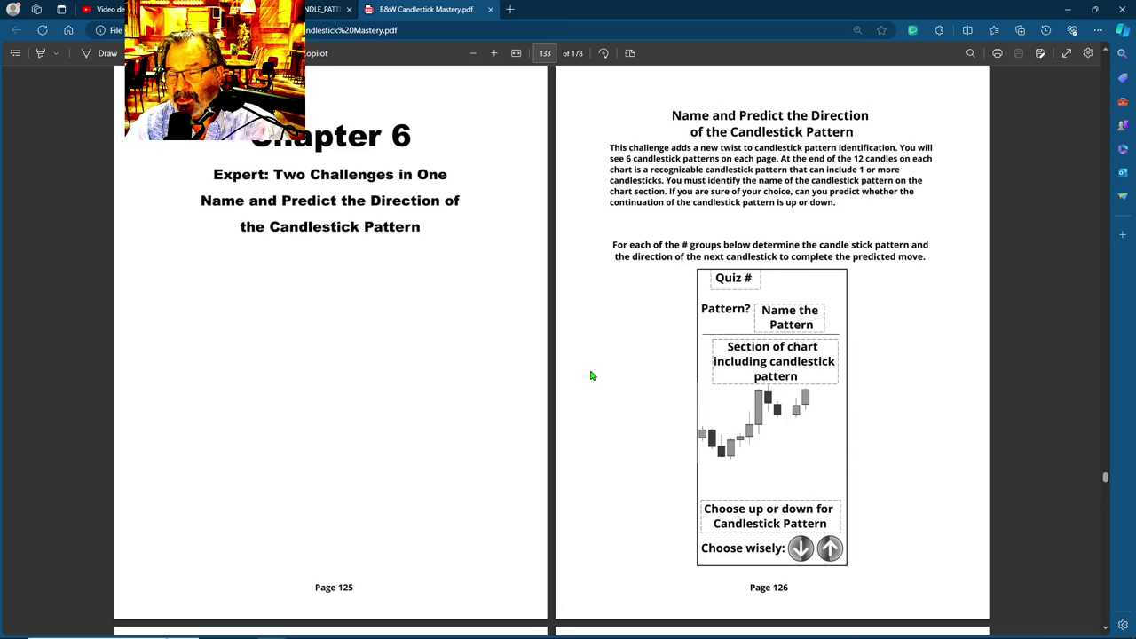
scroll(592, 375, "down", 6)
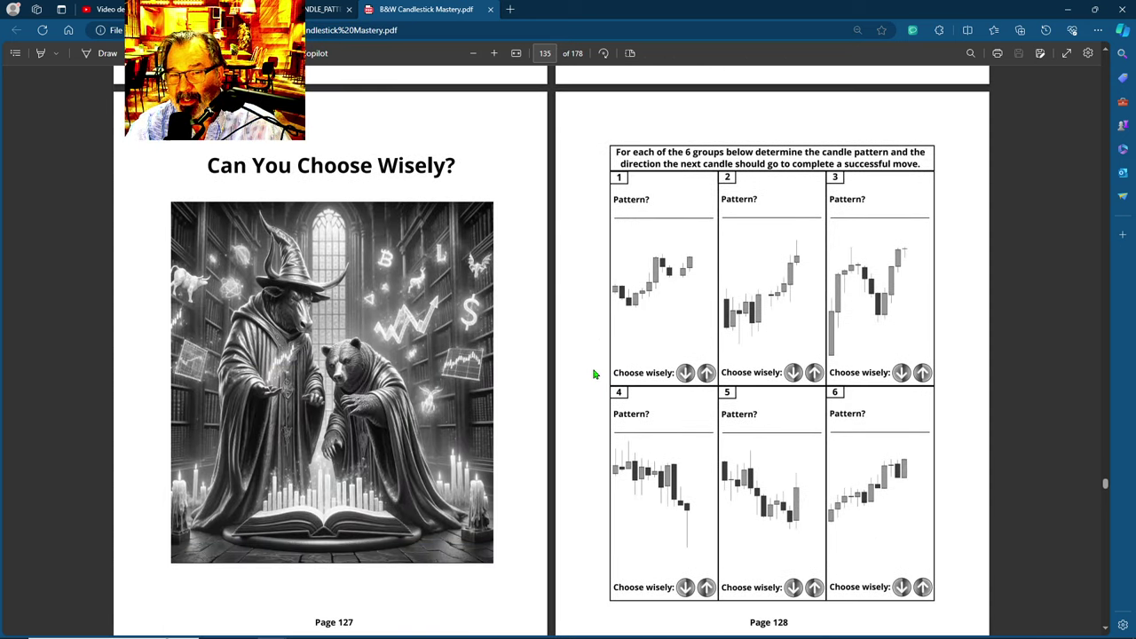
Step: Scroll back and forth to view pages 129–130 with quiz charts 7–18
scroll(568, 371, "down", 1)
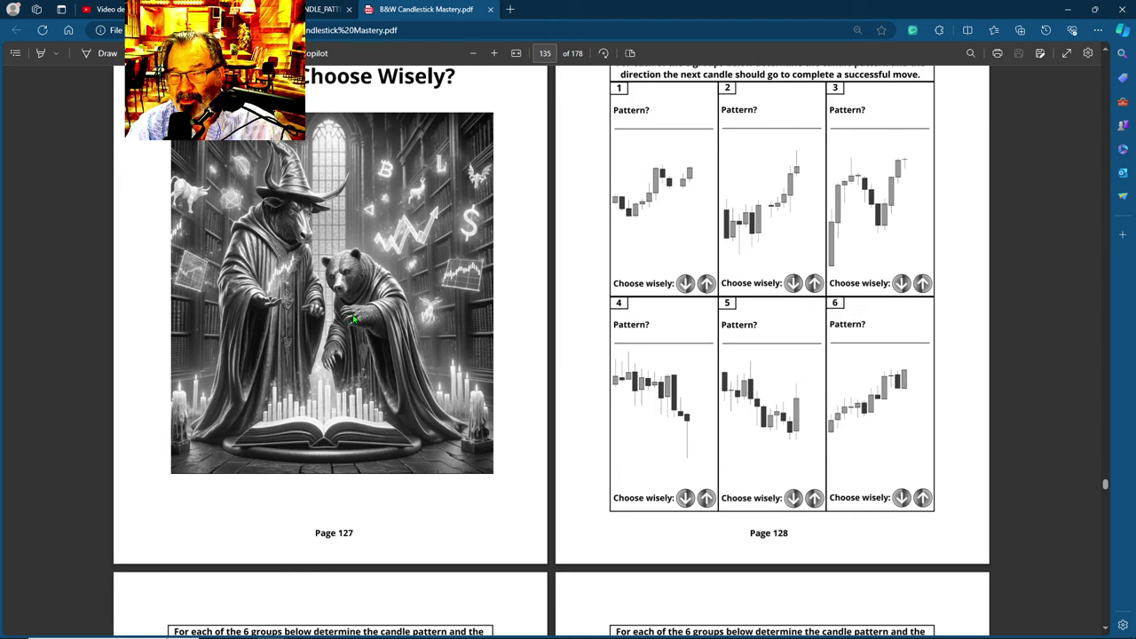
scroll(362, 330, "up", 1)
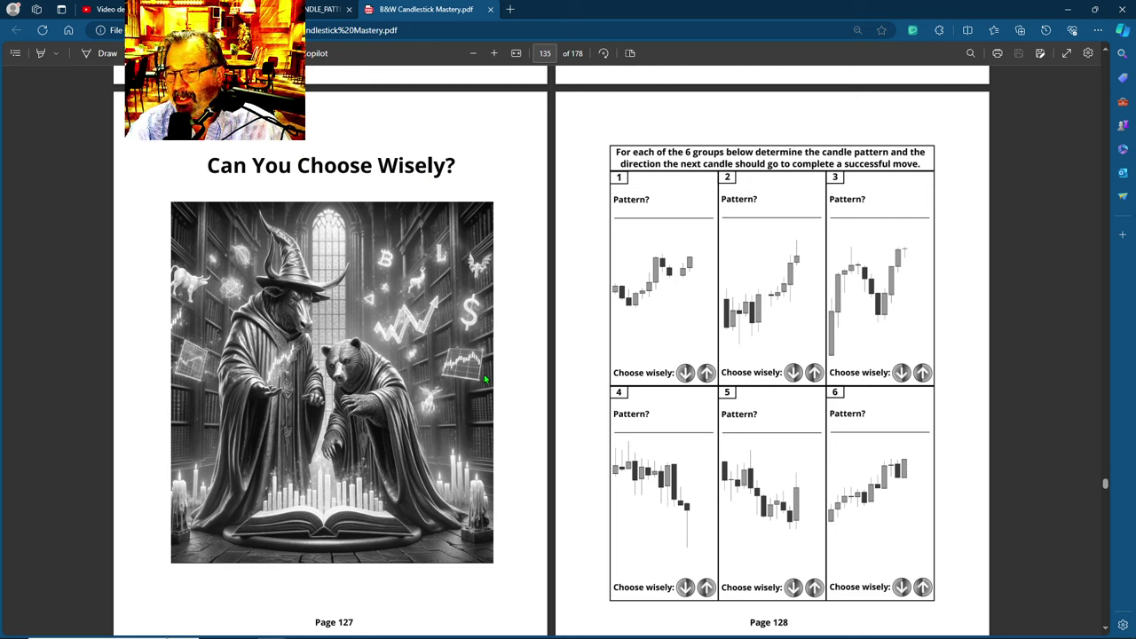
scroll(525, 399, "down", 1)
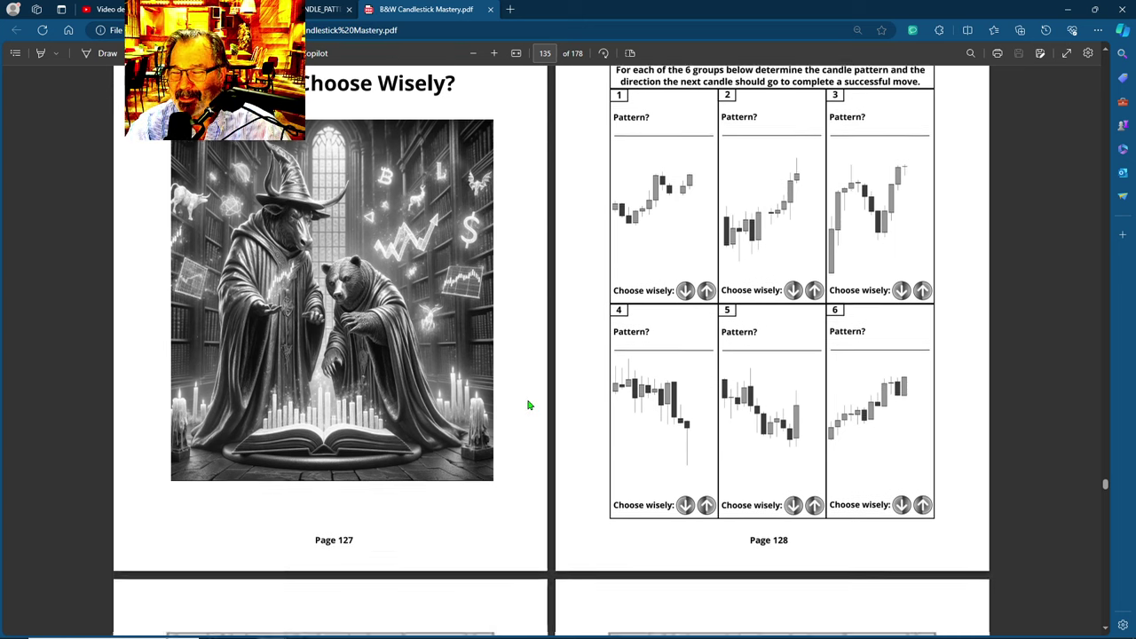
scroll(533, 379, "up", 1)
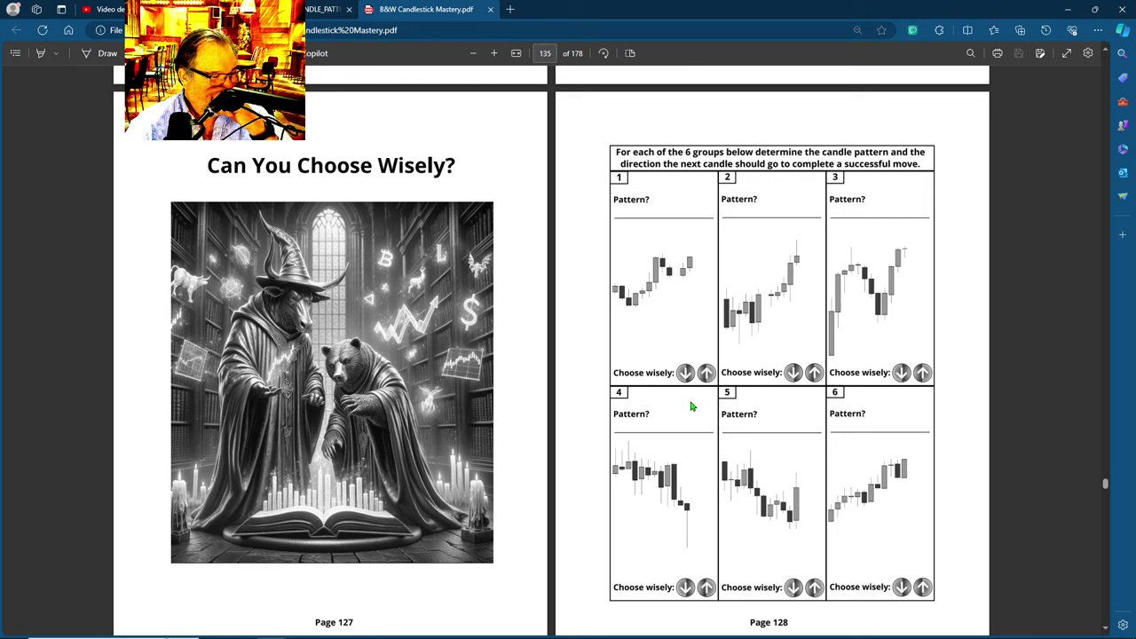
scroll(761, 414, "down", 1)
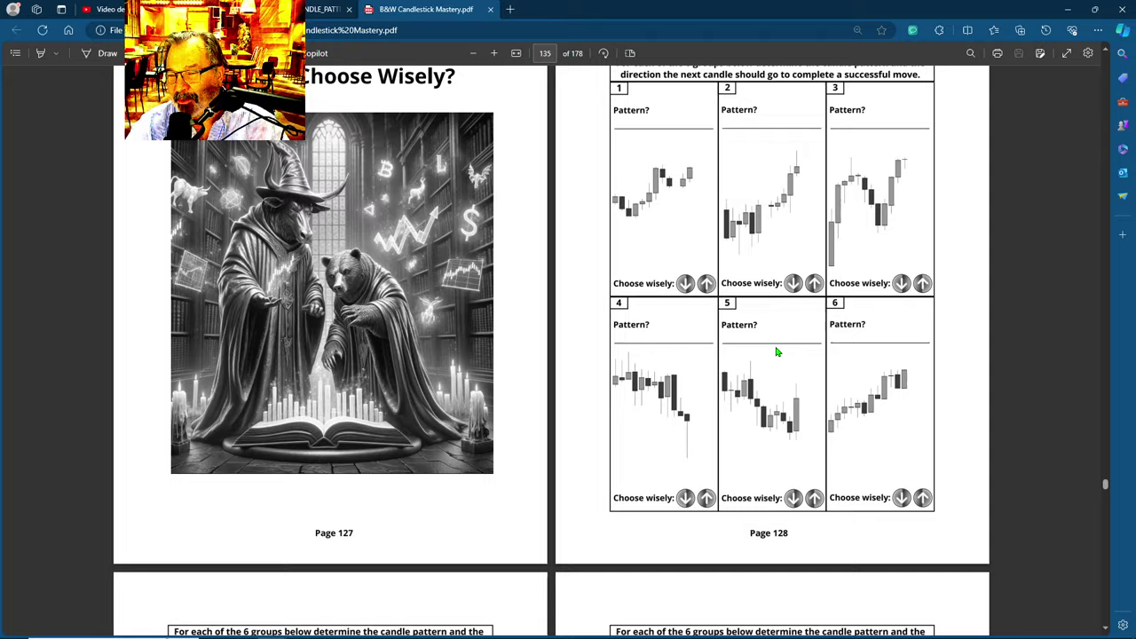
scroll(771, 353, "up", 1)
scroll(771, 355, "down", 4)
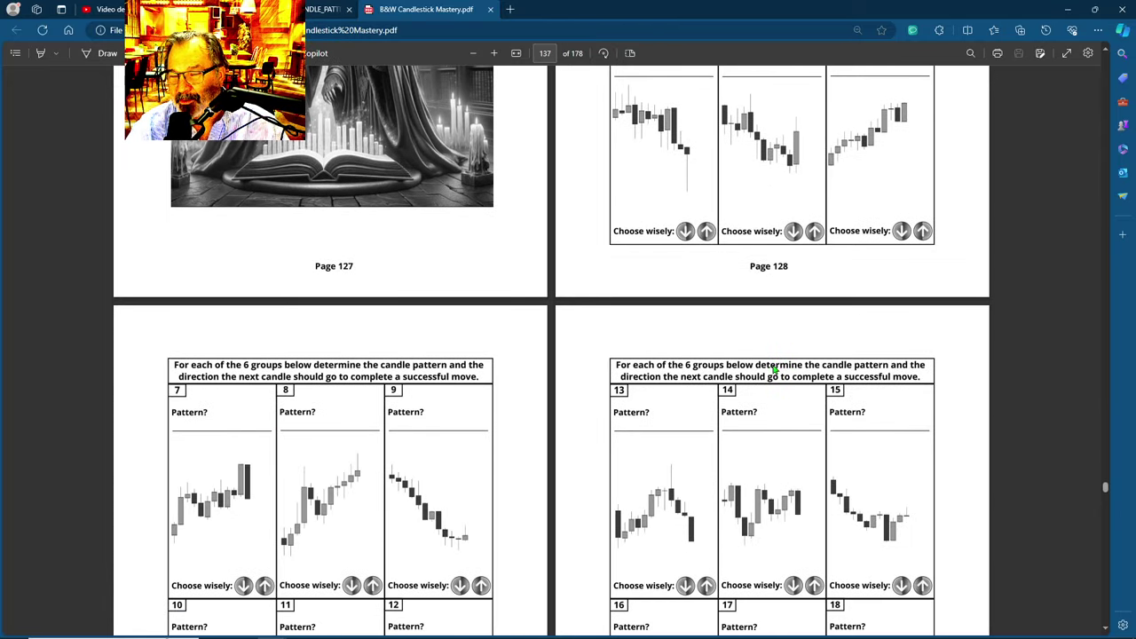
Step: Scroll down through the challenge grids to charts 34–45 on pages 133–135
scroll(774, 370, "down", 2)
scroll(717, 380, "down", 5)
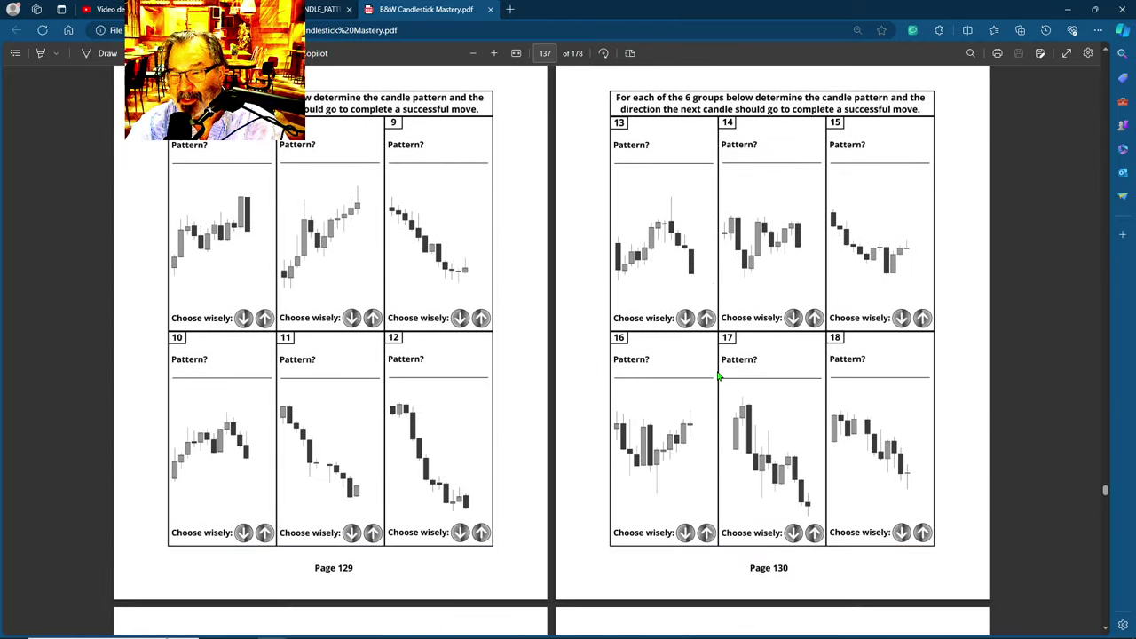
scroll(722, 376, "down", 2)
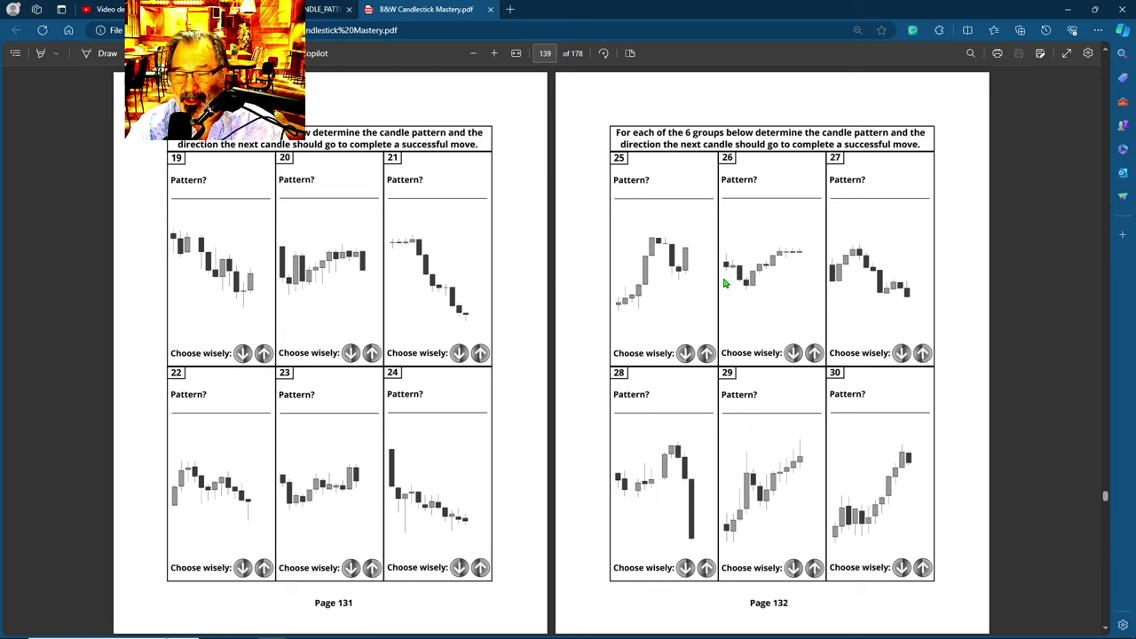
scroll(685, 336, "down", 5)
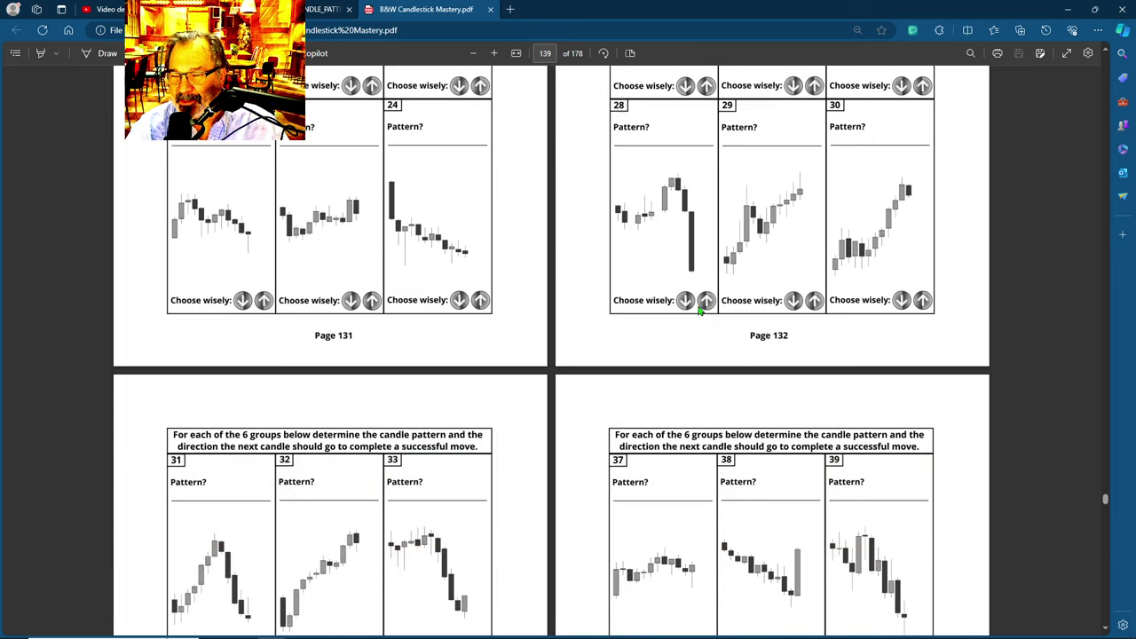
scroll(700, 311, "down", 7)
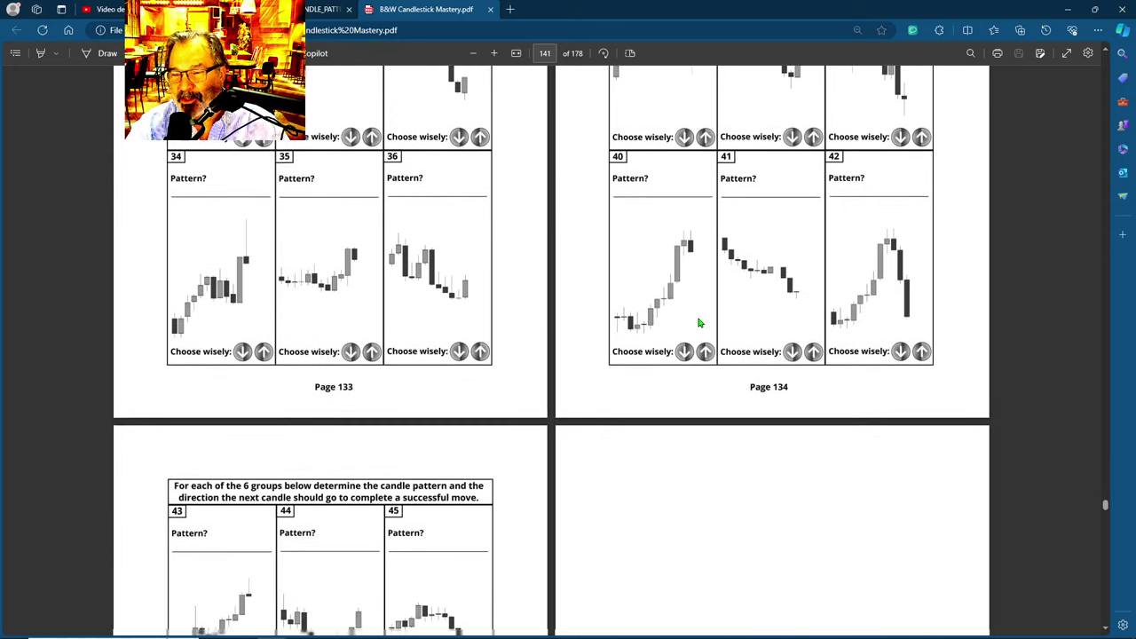
scroll(699, 319, "down", 8)
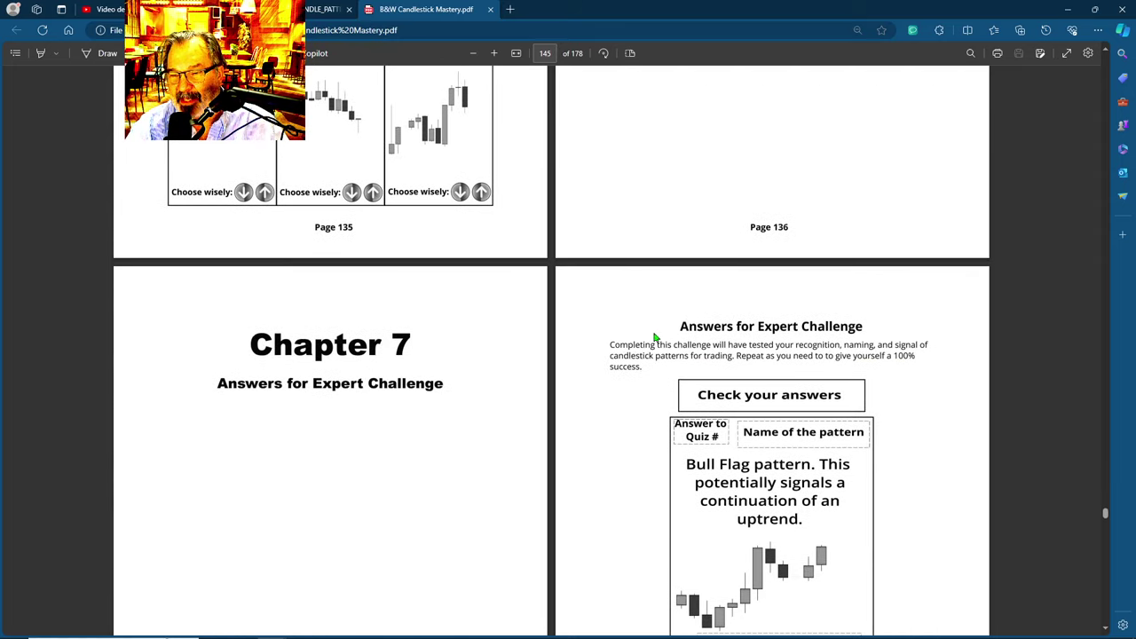
Step: Scroll past the Chapter 7 answers to the 'Did You Choose Wisely?' page 147
scroll(643, 356, "down", 10)
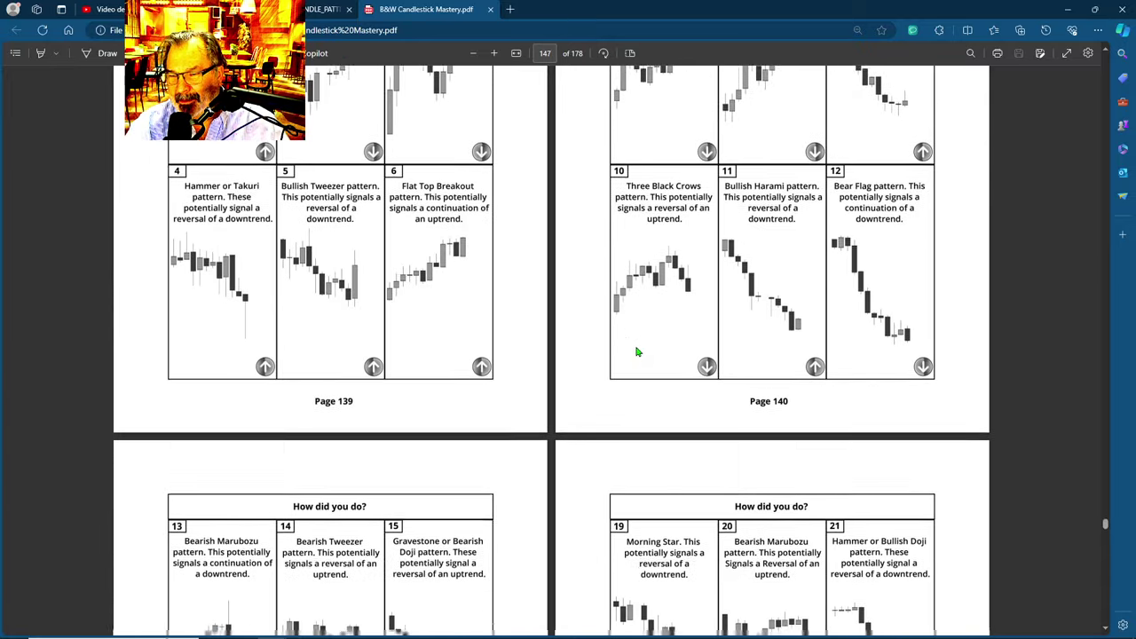
scroll(635, 348, "down", 2)
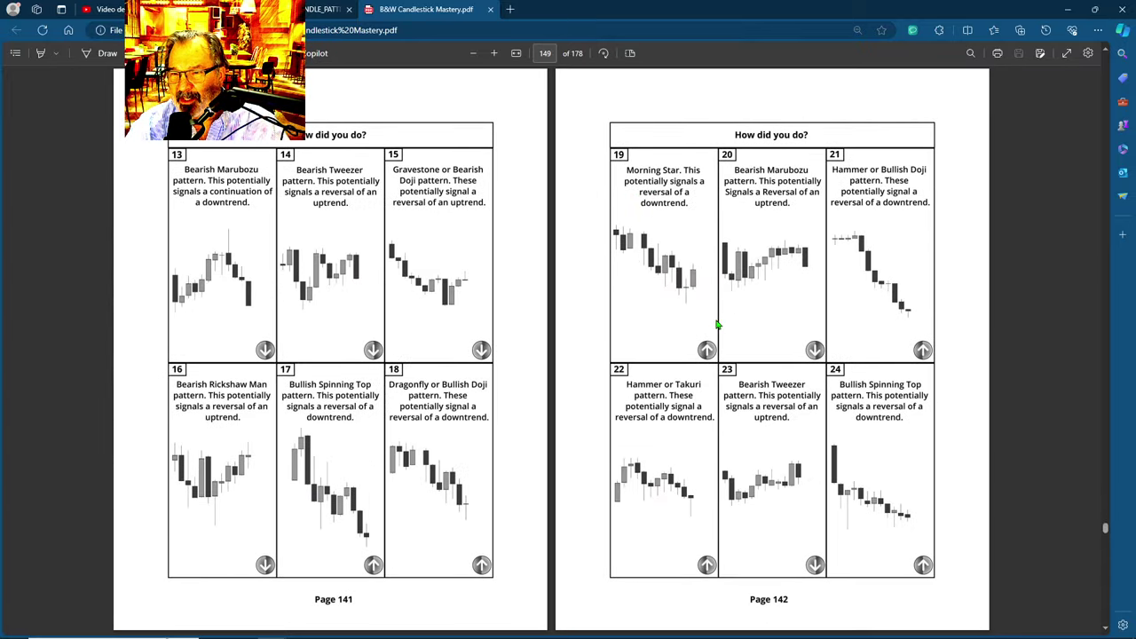
scroll(688, 333, "down", 6)
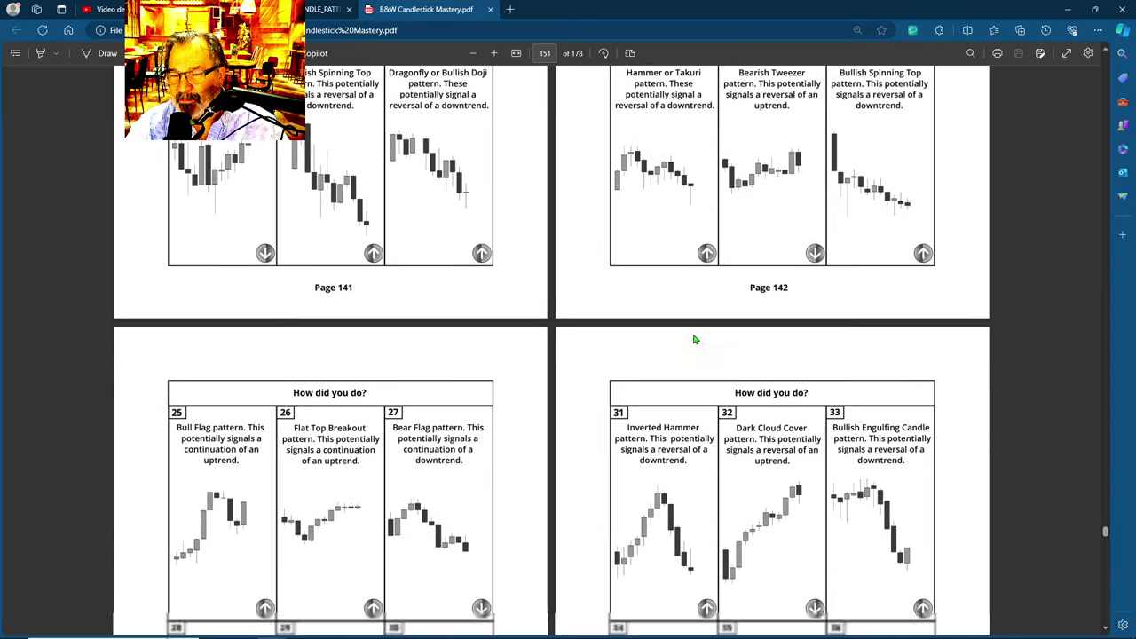
scroll(695, 340, "down", 8)
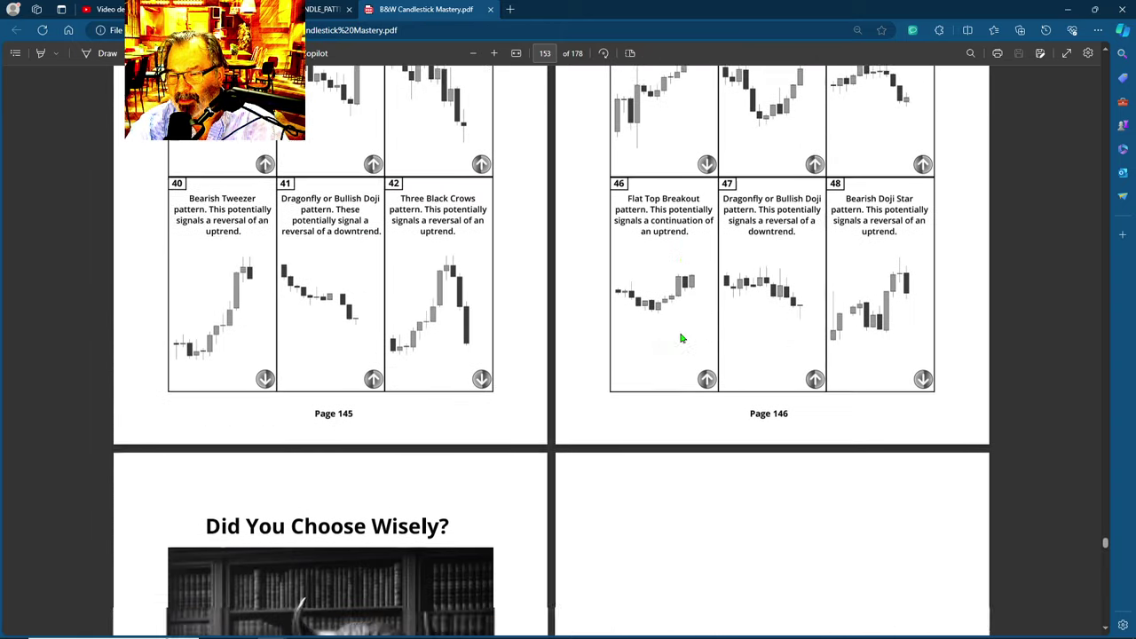
scroll(680, 334, "down", 9)
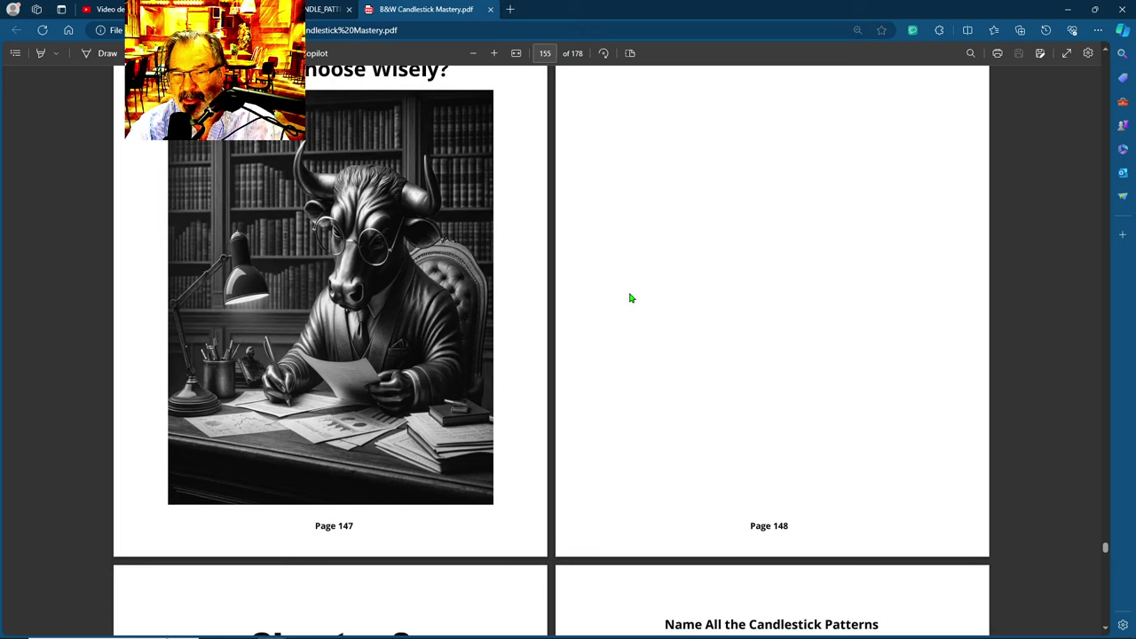
Step: Scroll past the Chapter 8 title page to the pattern grids on pages 151–152
scroll(700, 340, "down", 3)
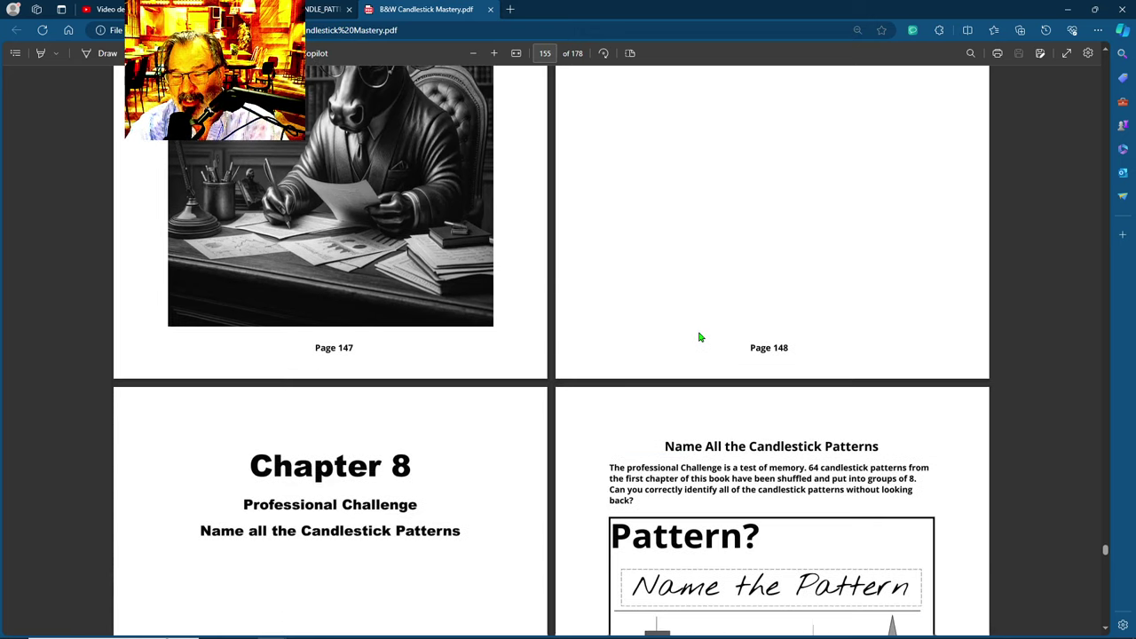
scroll(699, 337, "down", 6)
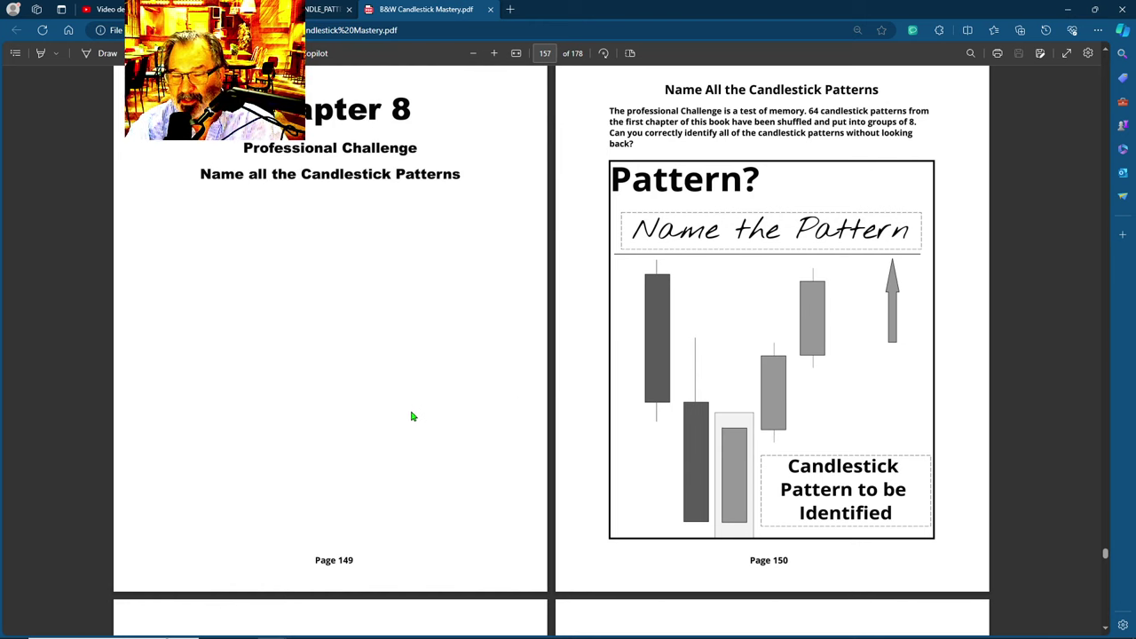
scroll(411, 417, "down", 4)
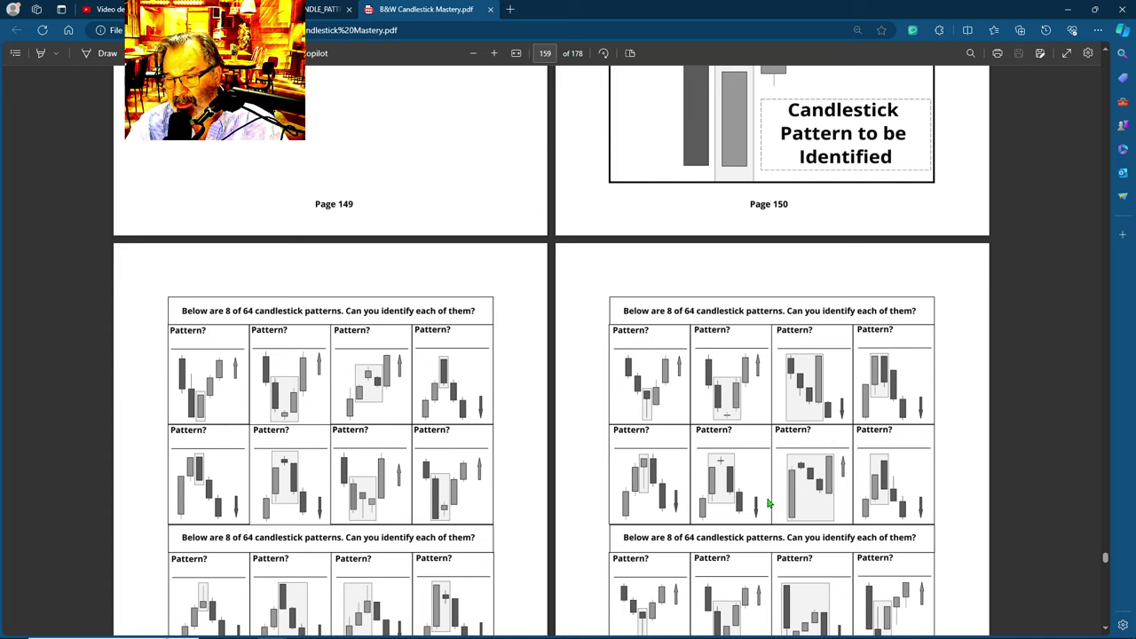
Step: Scroll through quiz pages 151–154 to the 'Did You Name Them All?' bull page 155
scroll(772, 498, "down", 2)
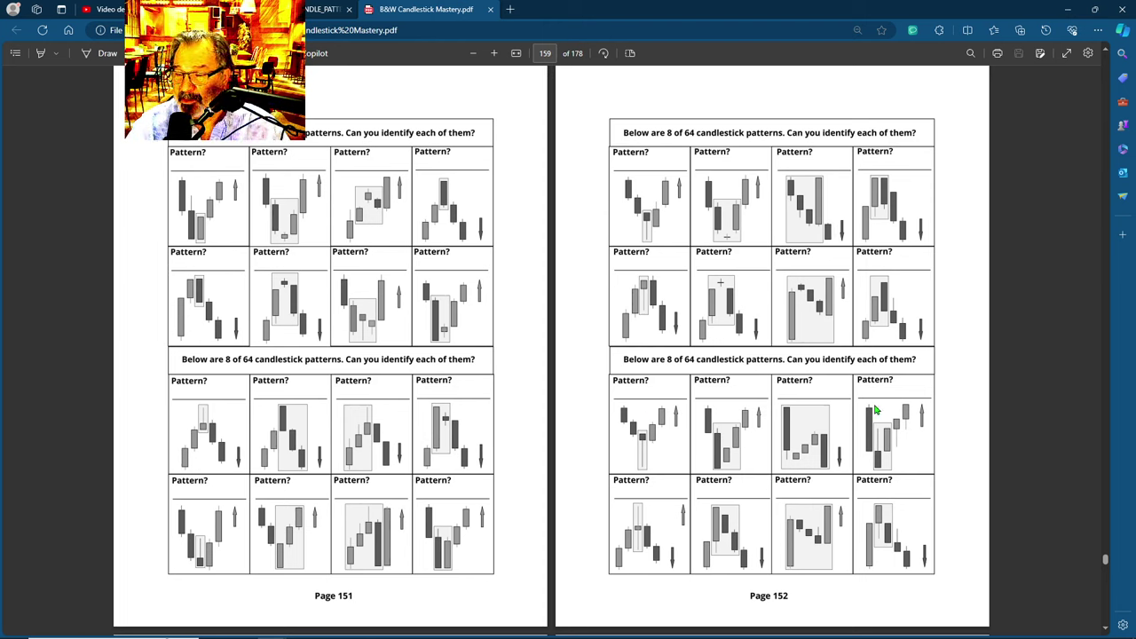
scroll(733, 466, "down", 5)
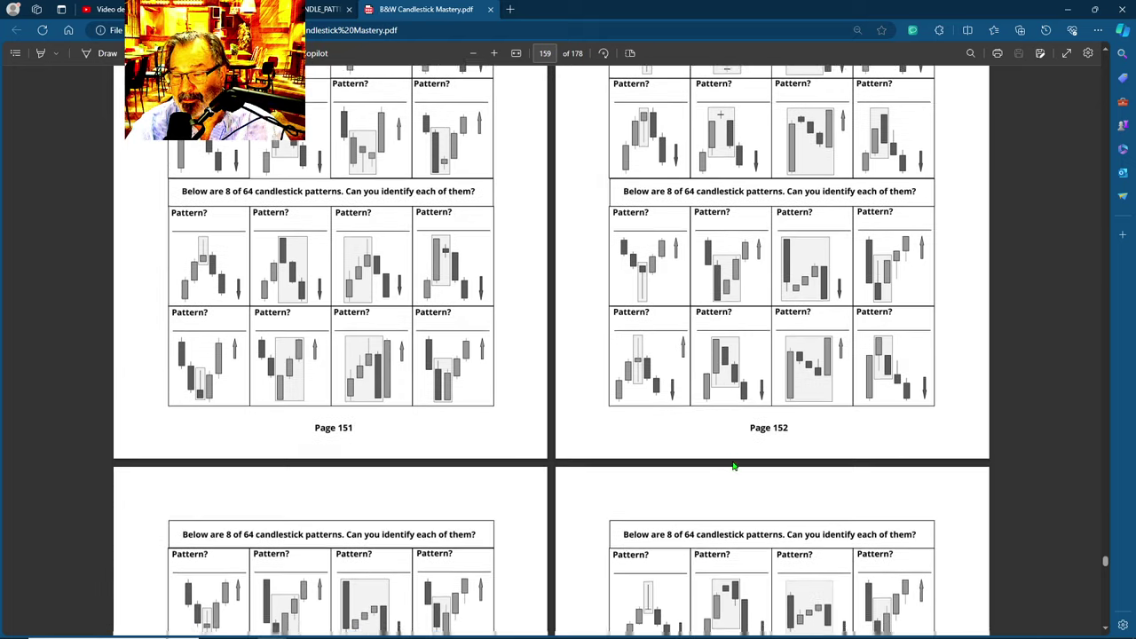
scroll(695, 453, "down", 5)
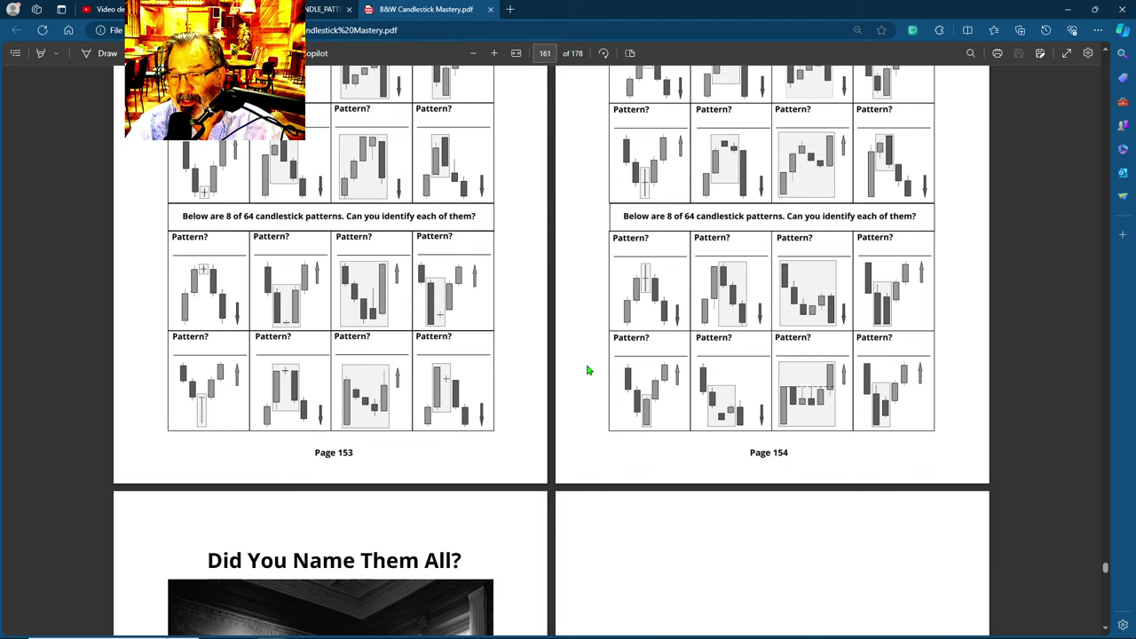
scroll(587, 370, "down", 2)
scroll(588, 371, "down", 2)
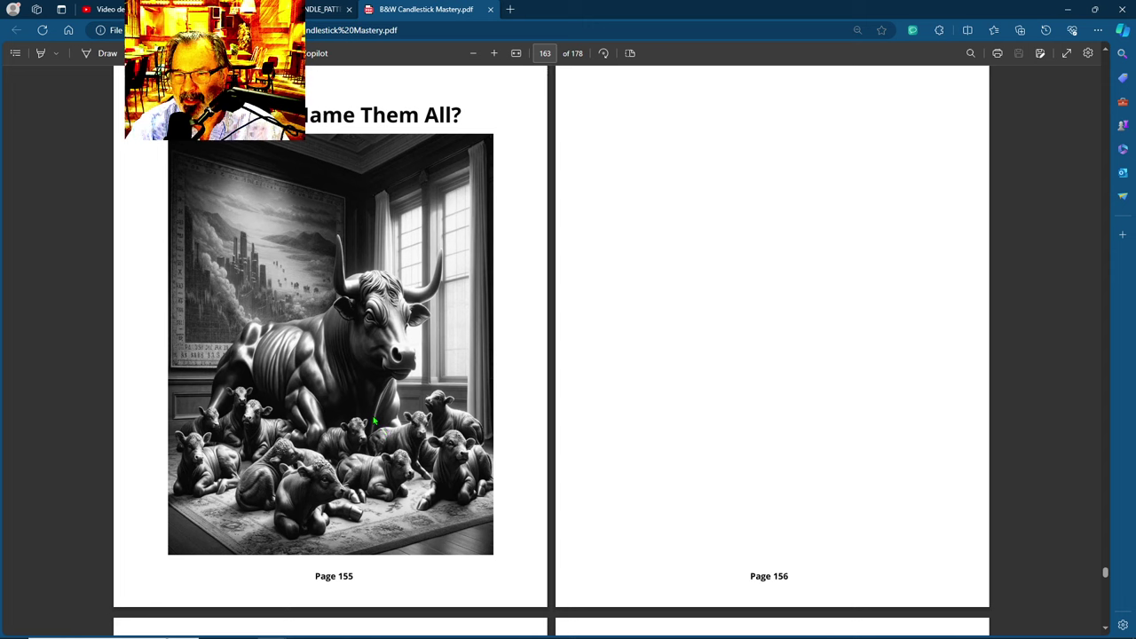
Step: Scroll past Chapter 9 and its answer grids to the 'Congratulations!' page 163
scroll(382, 431, "down", 2)
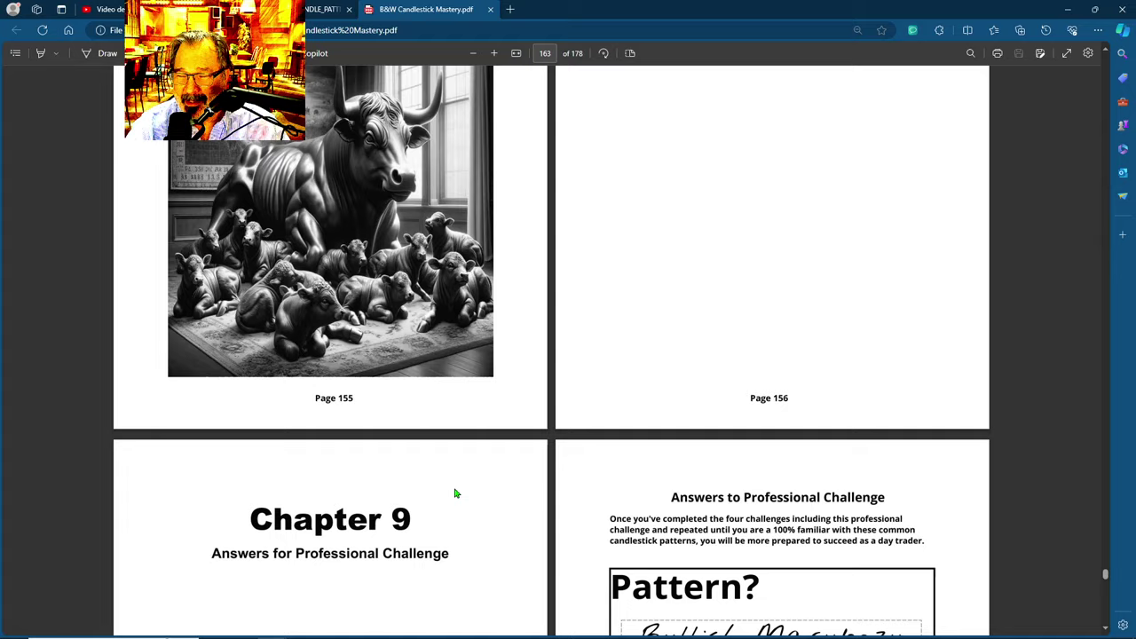
scroll(454, 493, "down", 3)
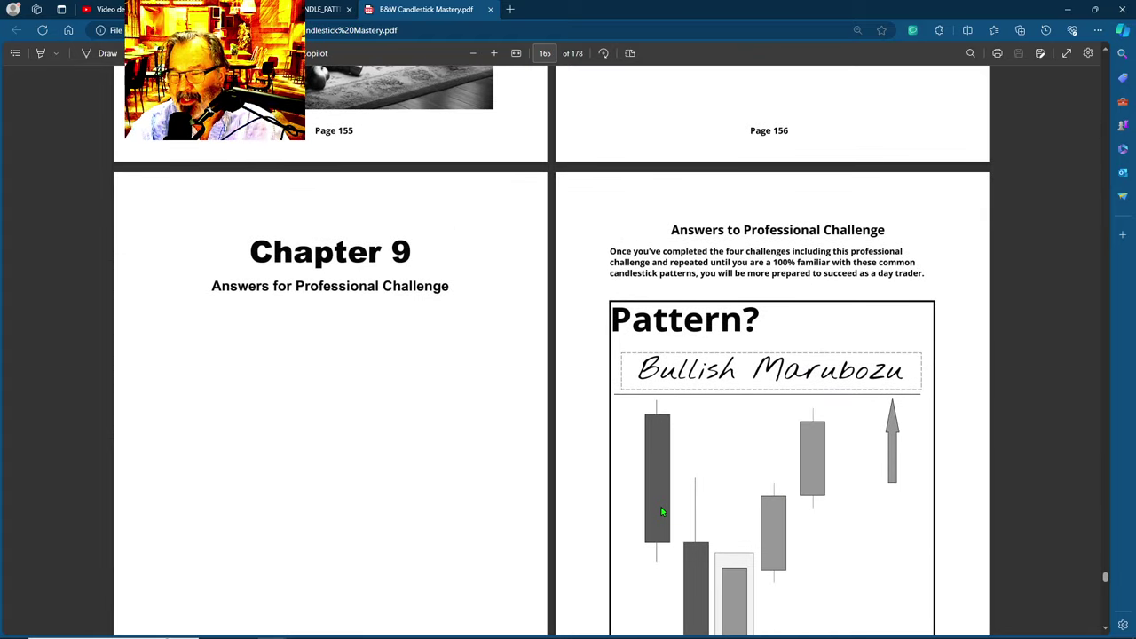
scroll(672, 503, "down", 9)
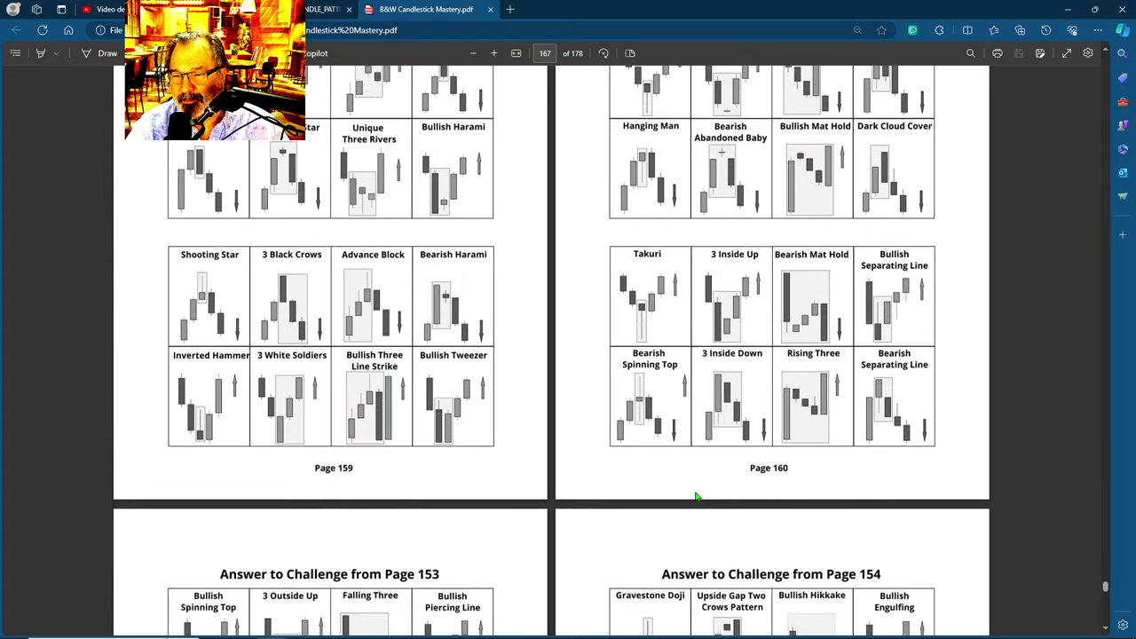
scroll(696, 496, "down", 12)
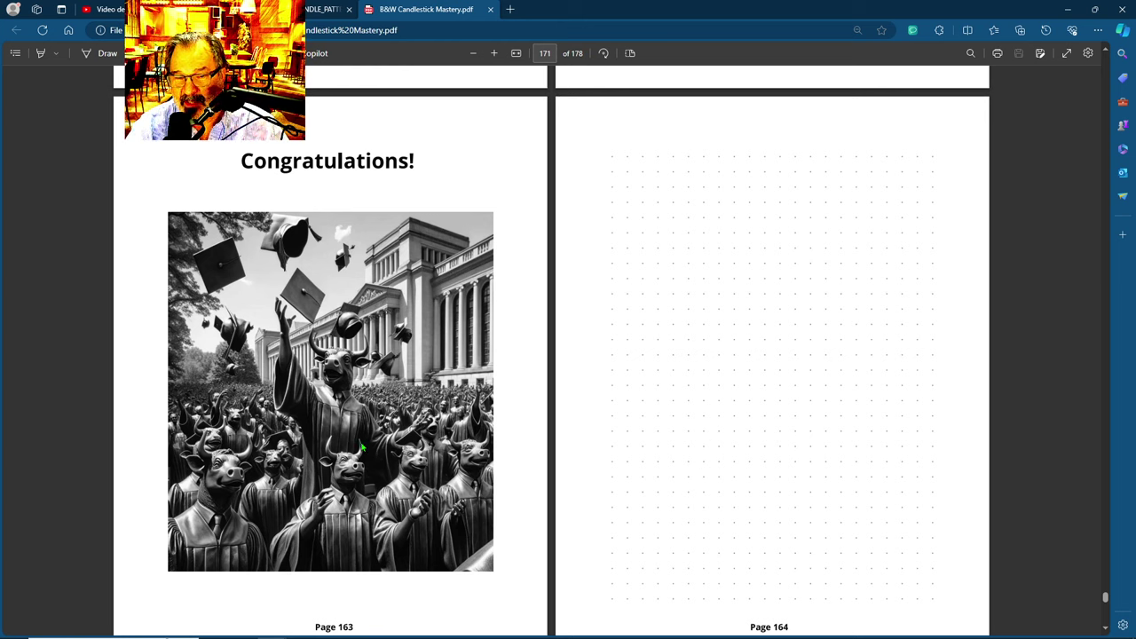
Step: Scroll down to the Glossary of Common Trading Terms on page 170
scroll(659, 497, "down", 1)
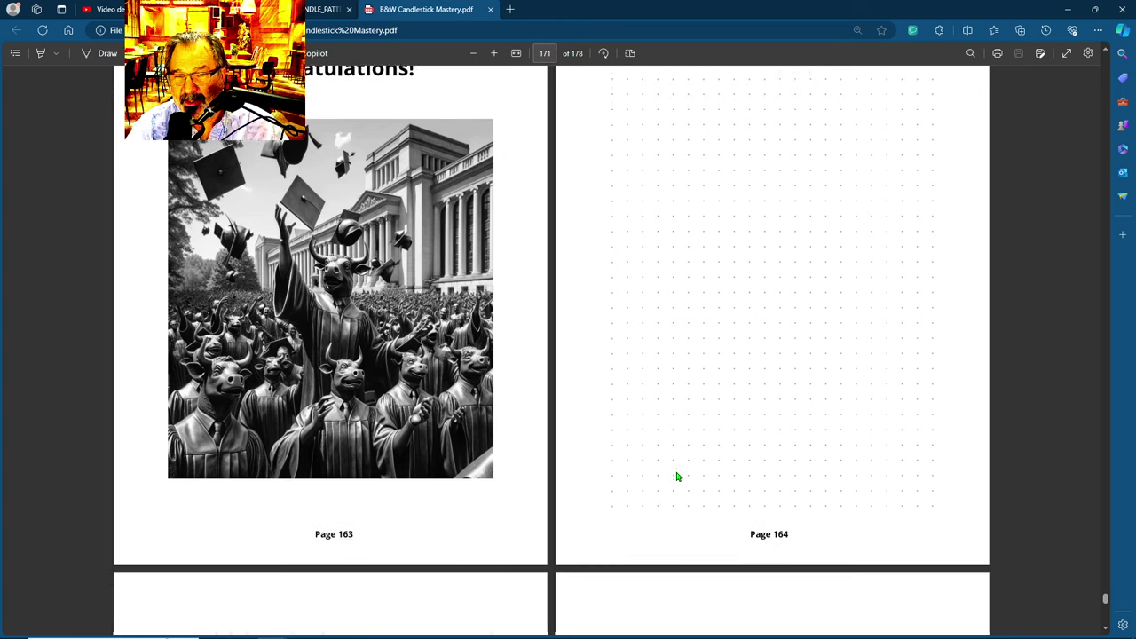
scroll(668, 470, "down", 1)
scroll(665, 465, "down", 10)
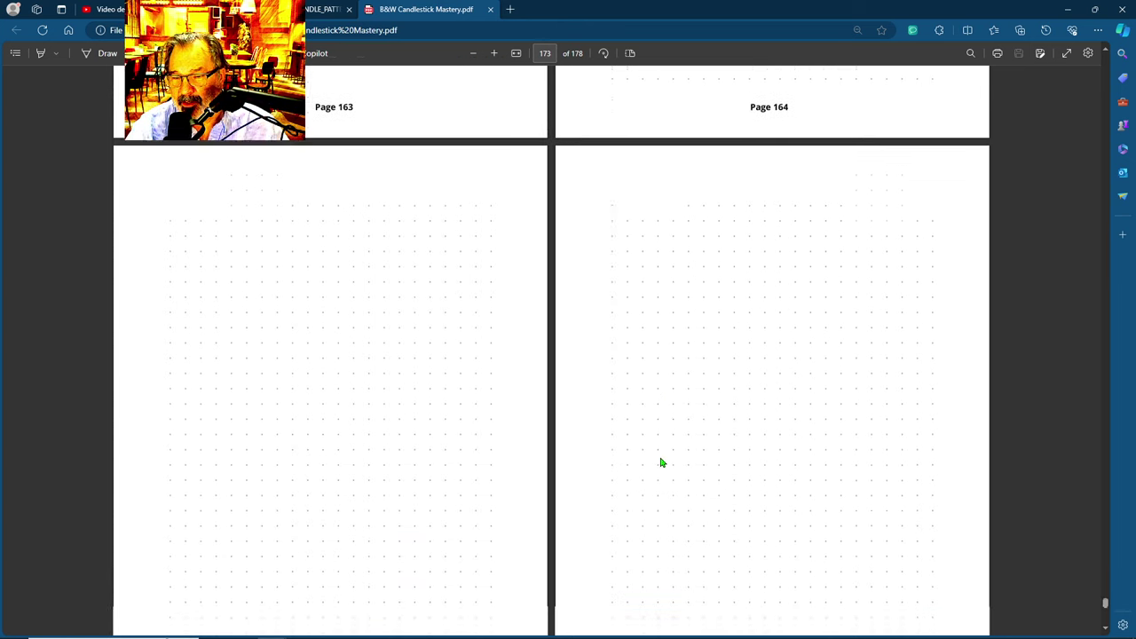
scroll(660, 460, "down", 1)
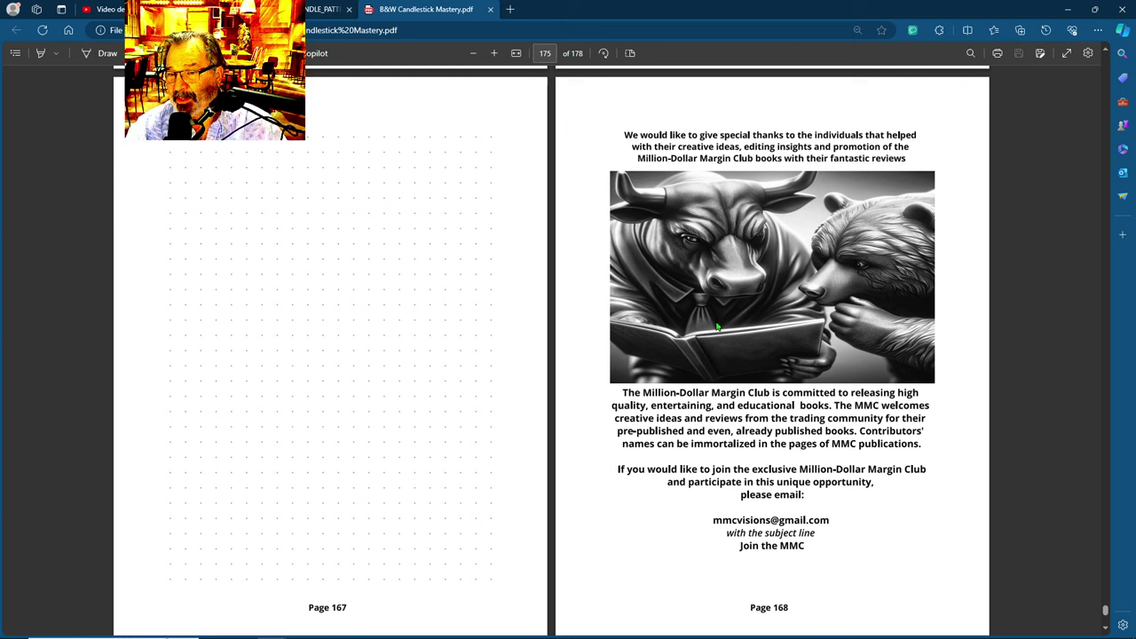
Step: Scroll back up to the blank dot-grid note pages 165 and 166
scroll(737, 382, "up", 3)
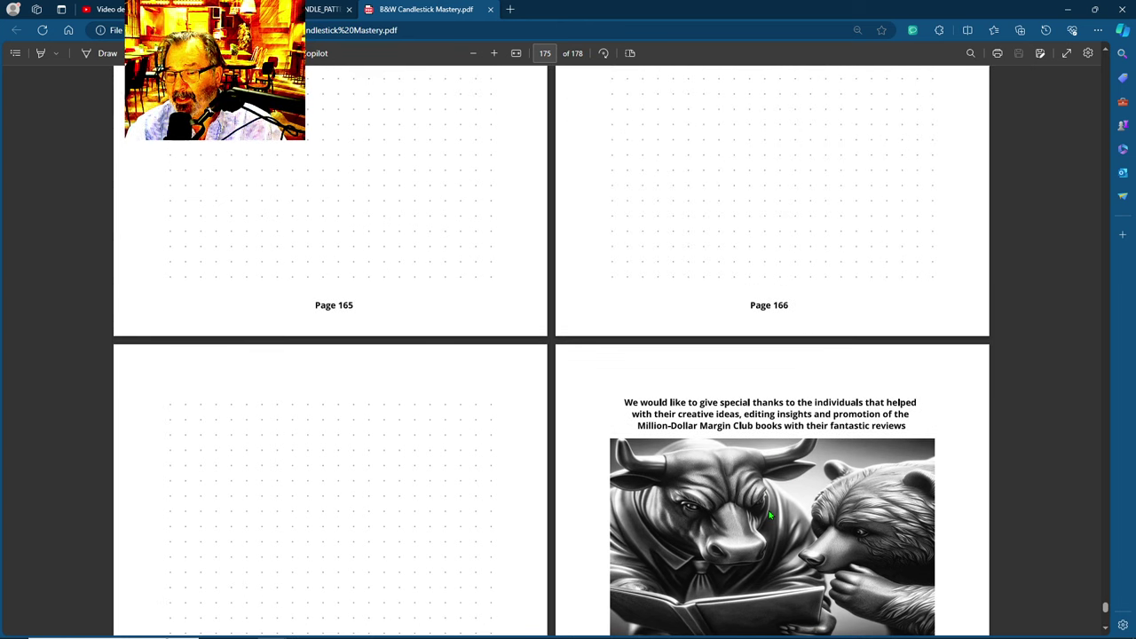
scroll(739, 470, "down", 5)
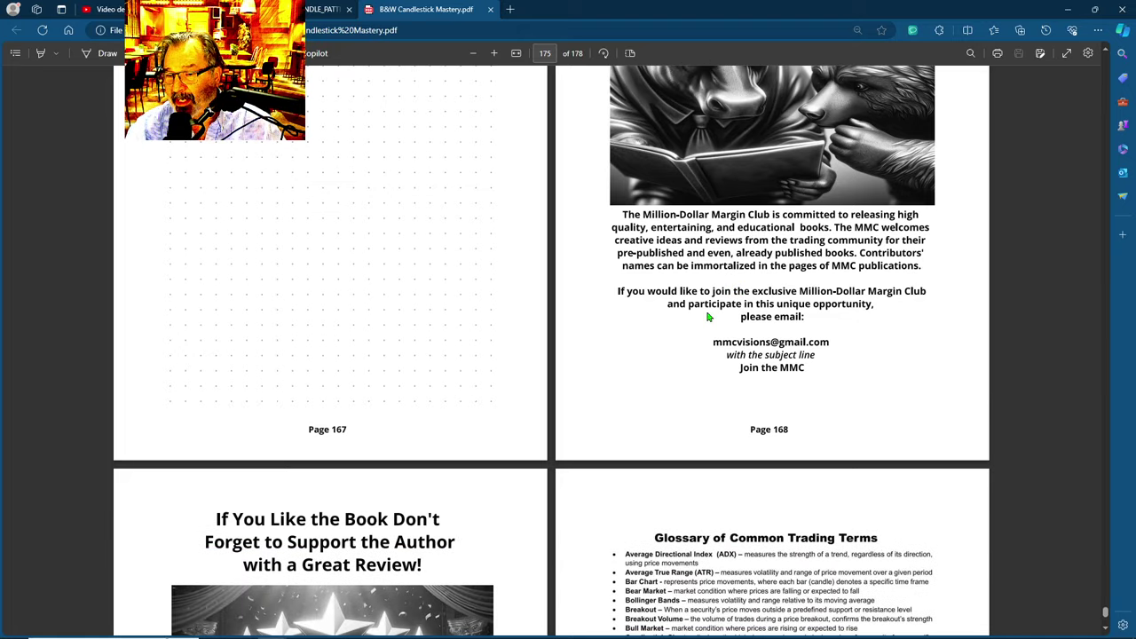
scroll(677, 373, "down", 3)
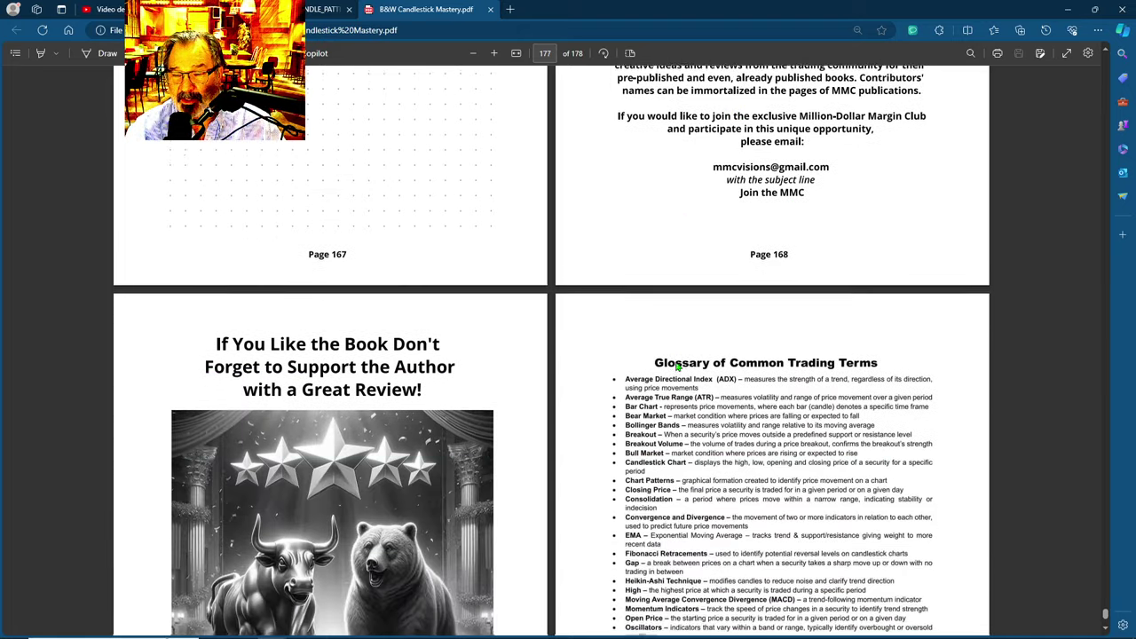
scroll(612, 286, "up", 2)
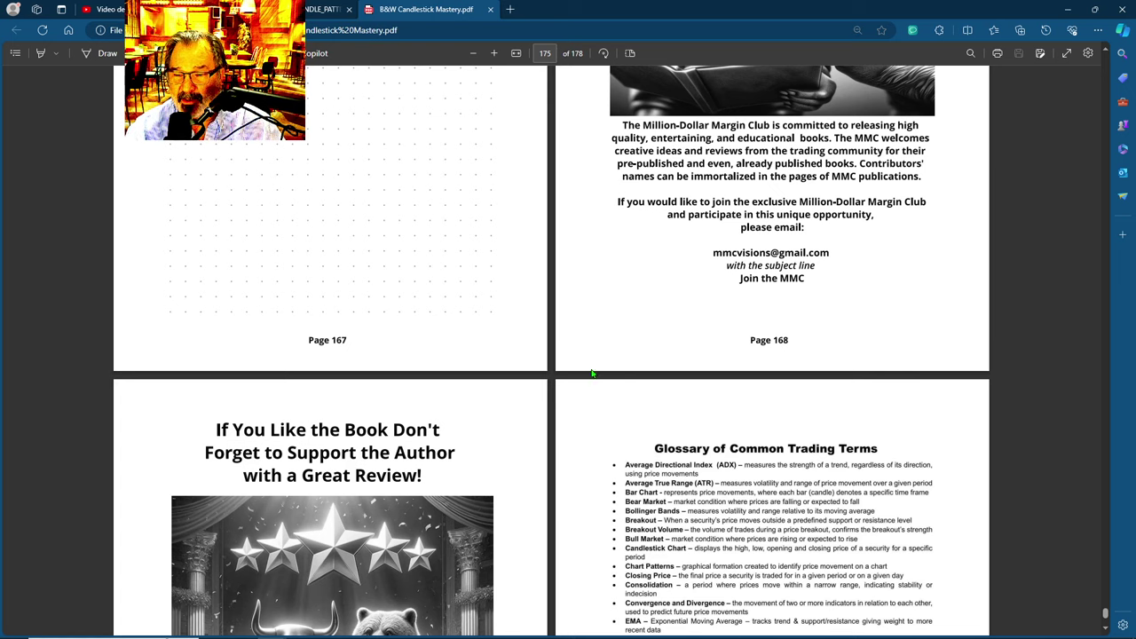
scroll(585, 394, "down", 3)
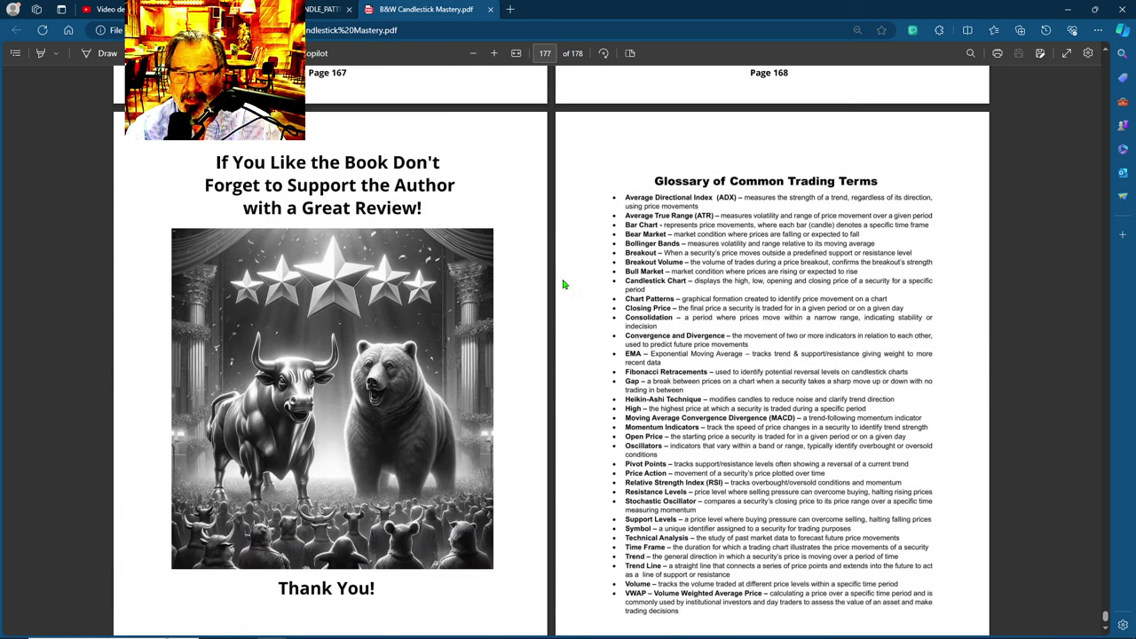
scroll(568, 296, "down", 1)
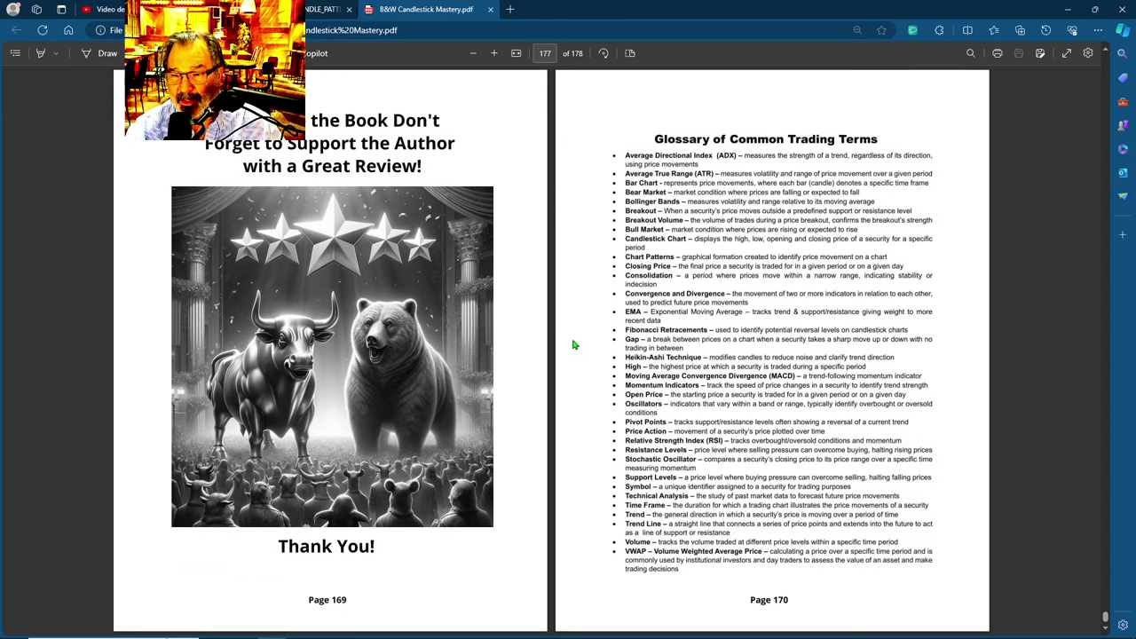
scroll(571, 348, "up", 15)
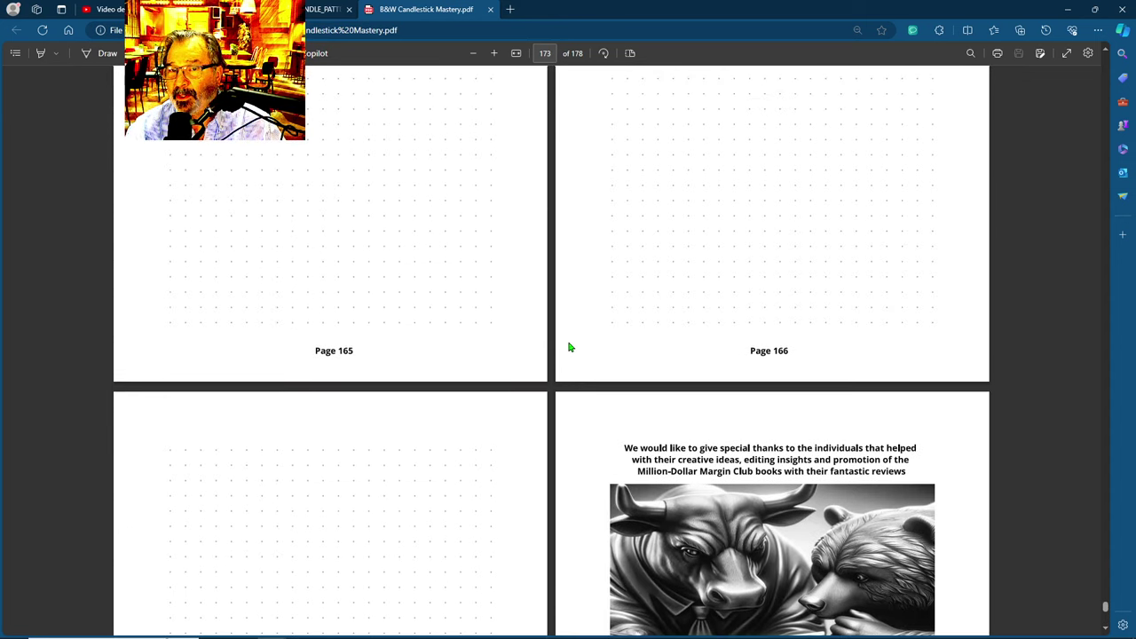
scroll(611, 342, "up", 3)
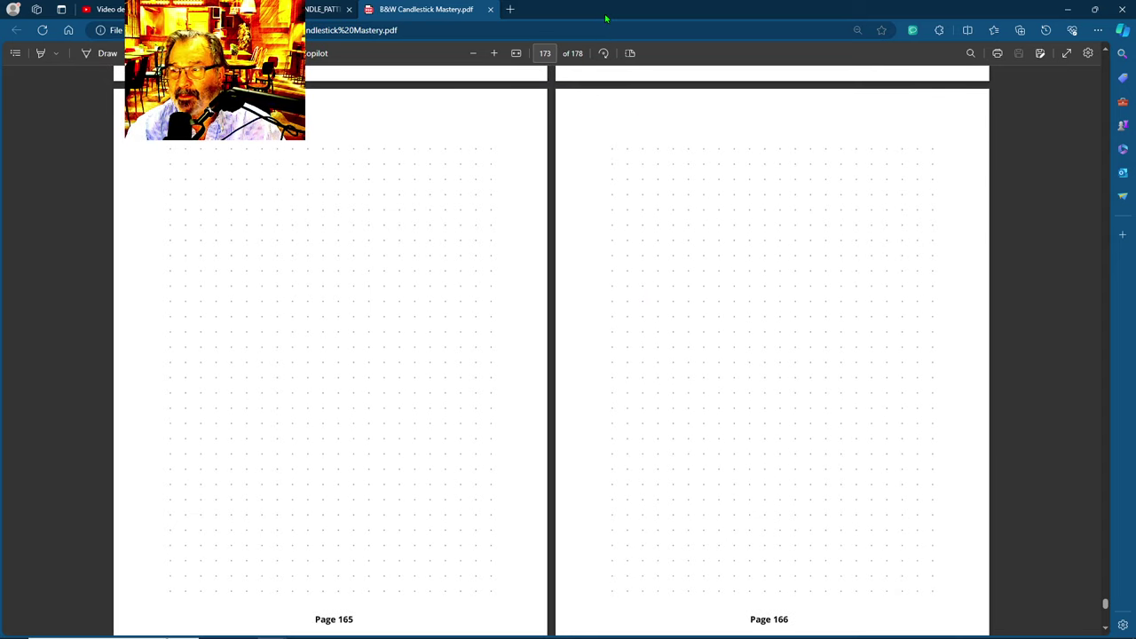
Step: Minimize the Edge PDF to reveal the NVDA layout and drag the YouTube Studio Episode 11 details over it
left_click(1067, 9)
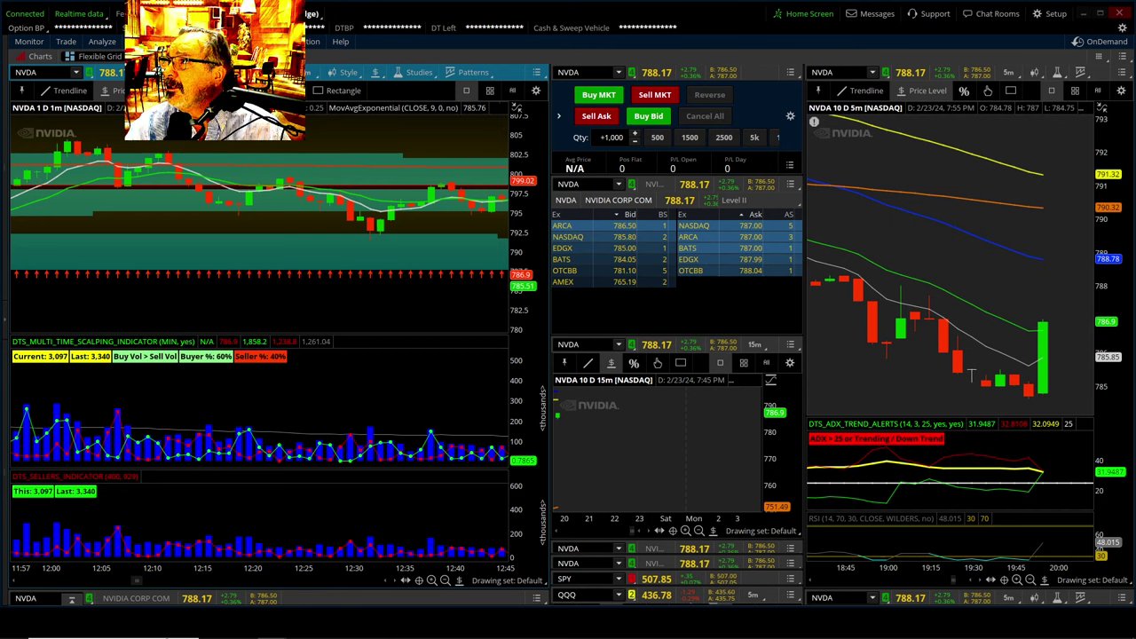
left_click_drag(1135, 105, 501, 63)
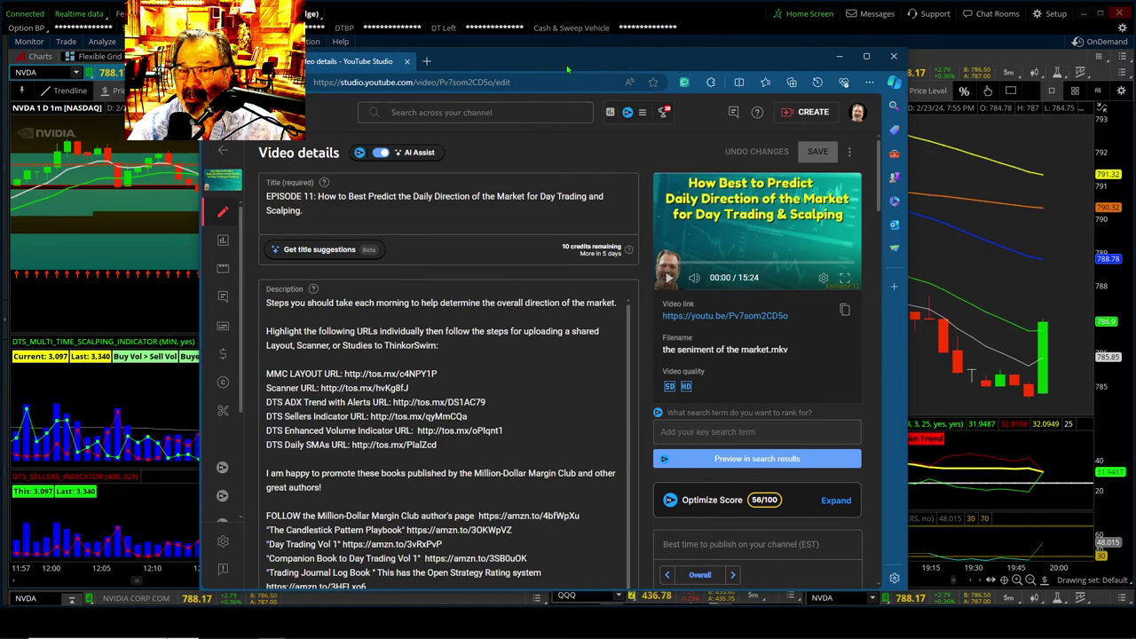
Step: Move YouTube Studio aside, then bring it back showing the Episode 3 speed-up video details
left_click_drag(568, 65, 1135, 65)
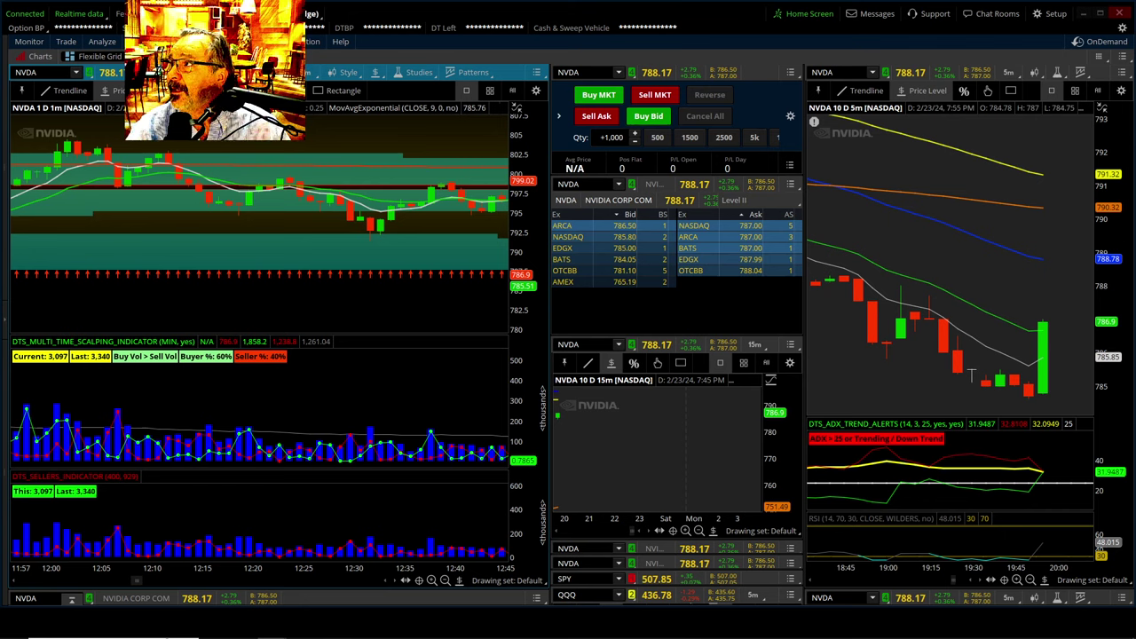
left_click_drag(1132, 75, 480, 80)
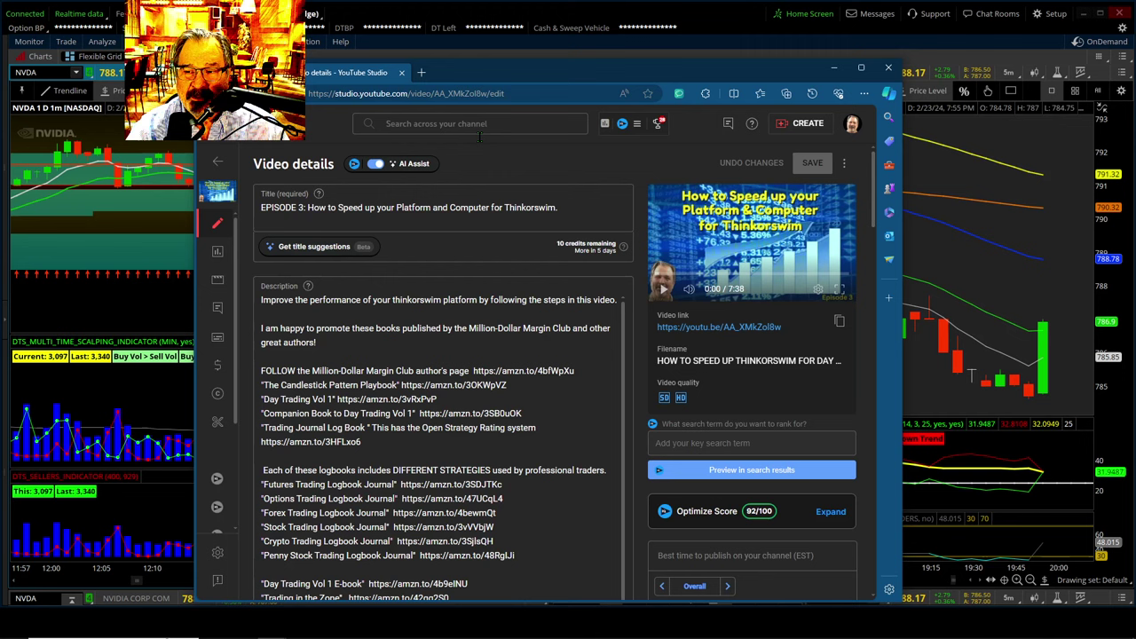
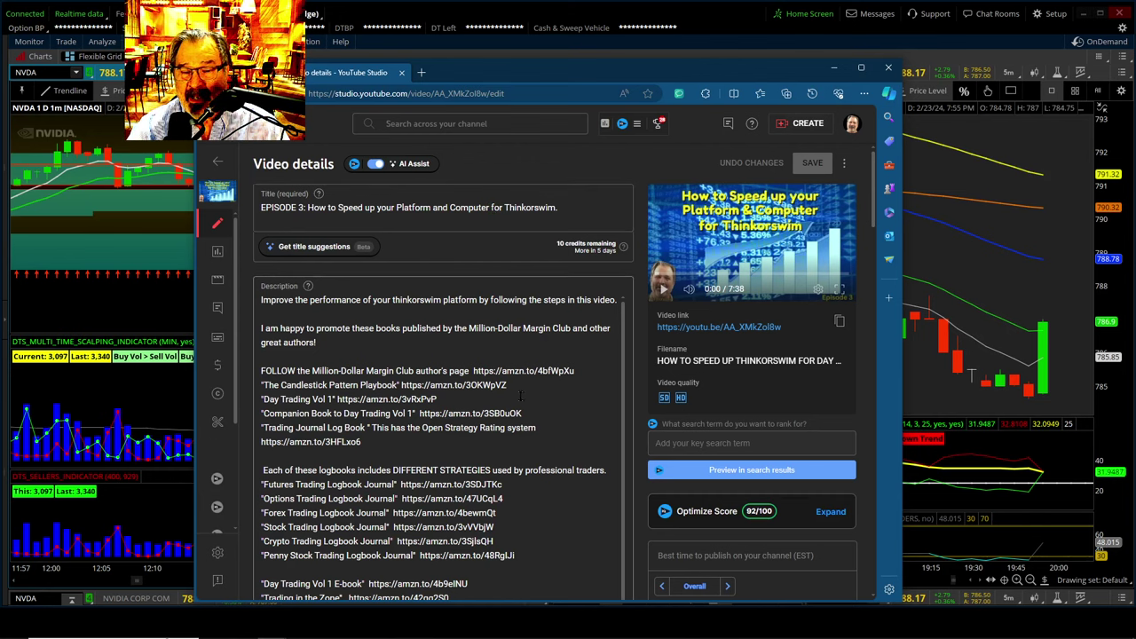
Step: Skim the Episode 3 description, then drag the Studio window off to the right edge
scroll(523, 410, "down", 5)
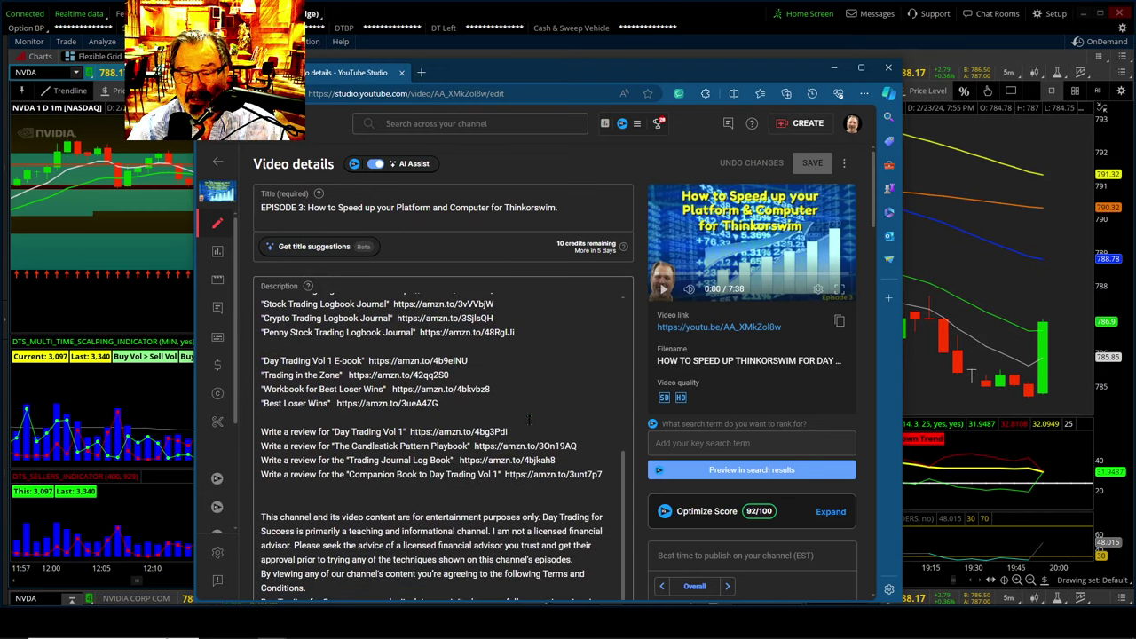
scroll(524, 421, "down", 1)
scroll(515, 424, "up", 6)
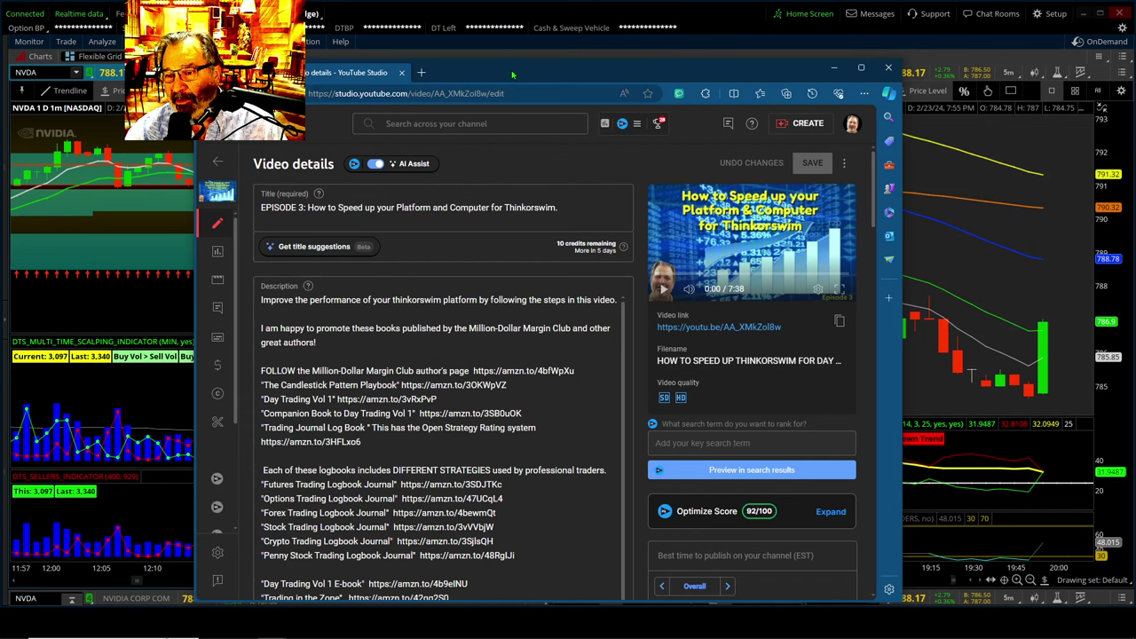
left_click_drag(510, 72, 1135, 120)
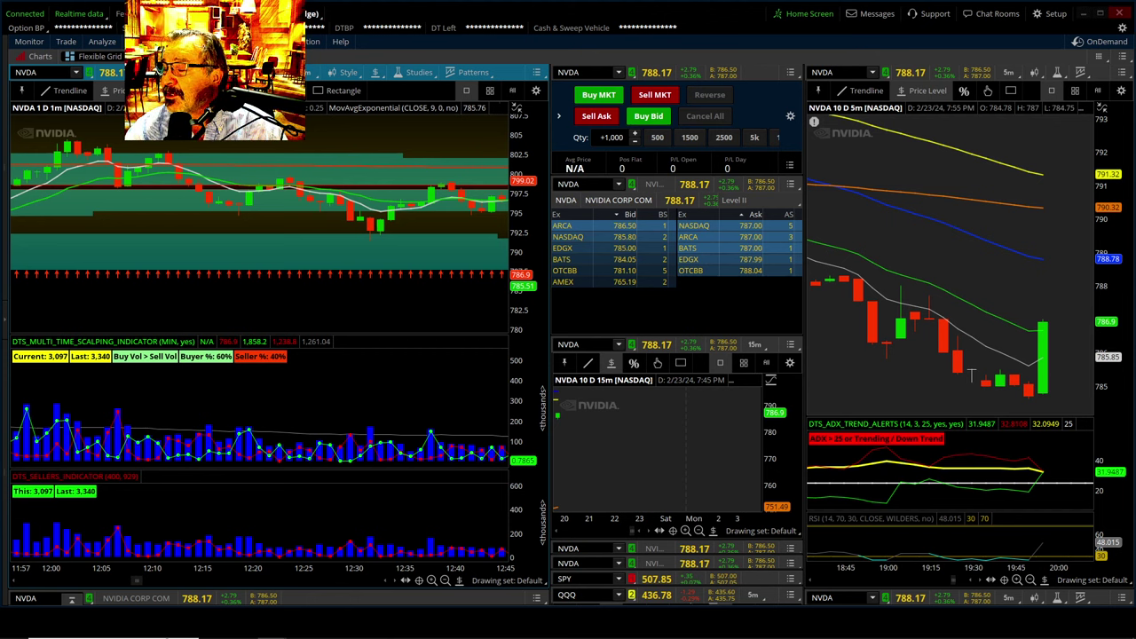
Step: Drag the YouTube Studio window back to the centre, over the thinkorswim charts
left_click_drag(1135, 120, 521, 66)
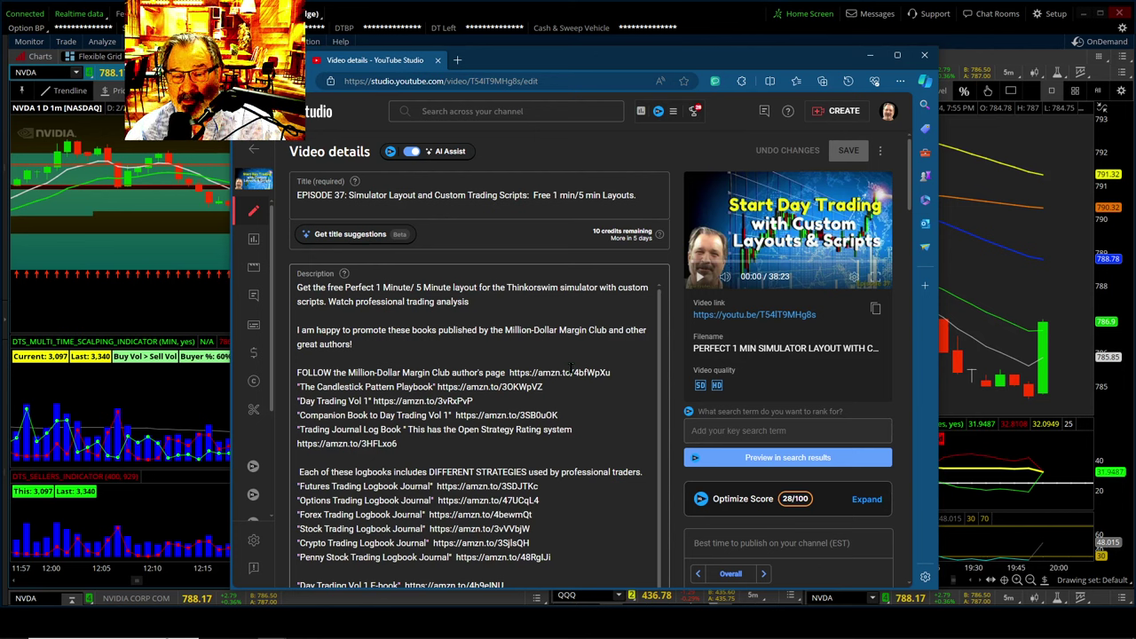
Step: Read through the Episode 37 description, then minimize the YouTube Studio window
scroll(571, 367, "down", 3)
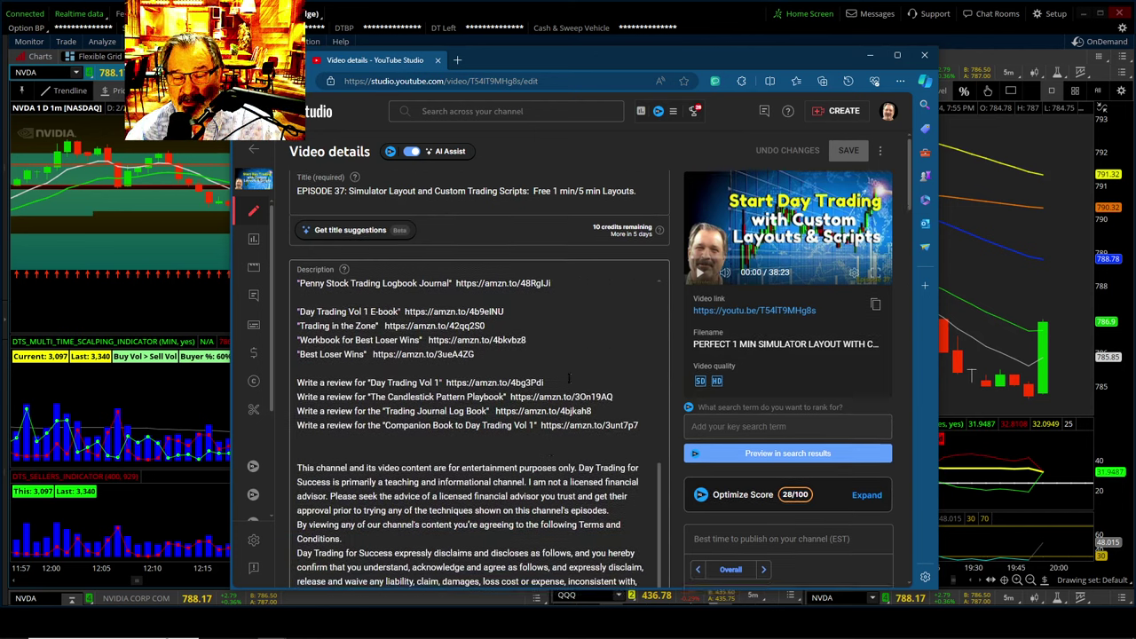
scroll(571, 368, "down", 5)
scroll(539, 294, "up", 10)
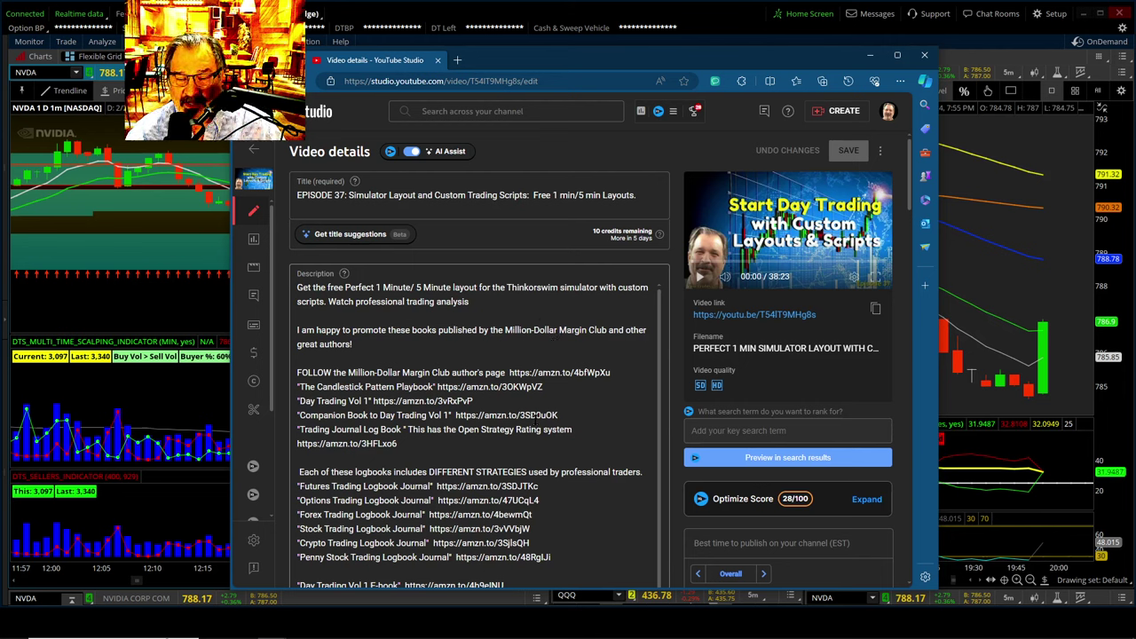
scroll(521, 390, "down", 2)
scroll(537, 413, "down", 2)
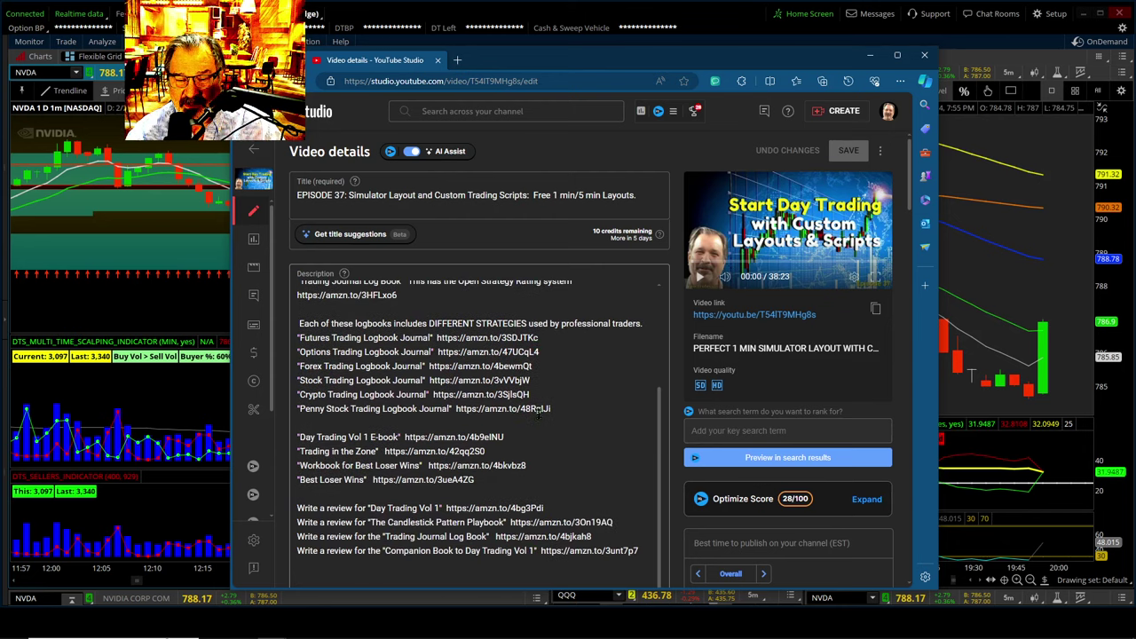
scroll(561, 435, "down", 3)
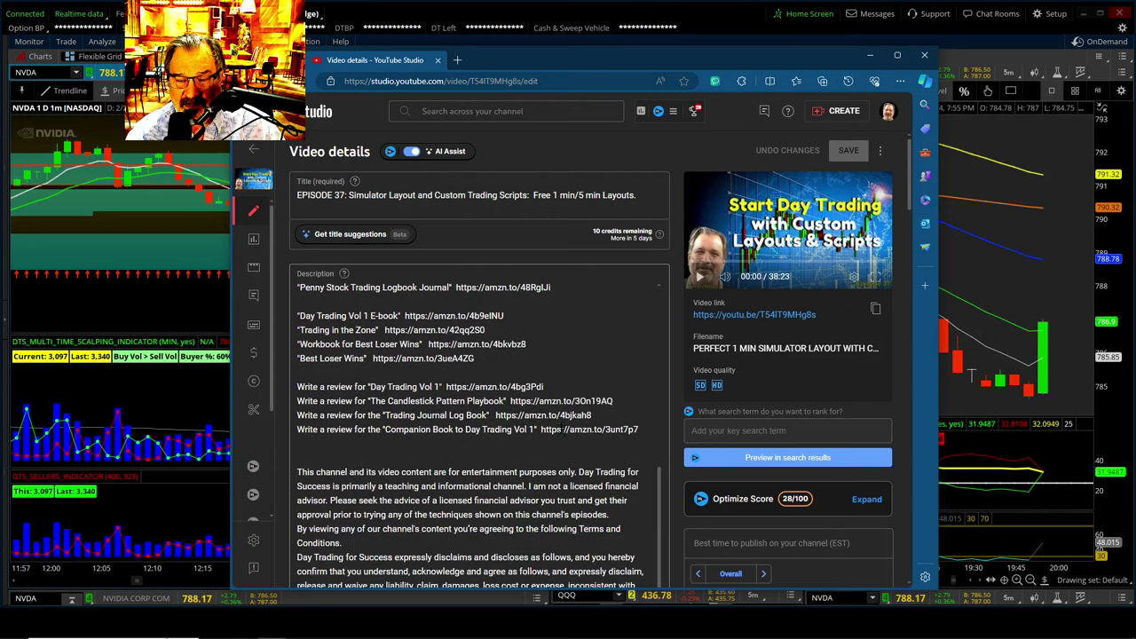
scroll(544, 387, "down", 7)
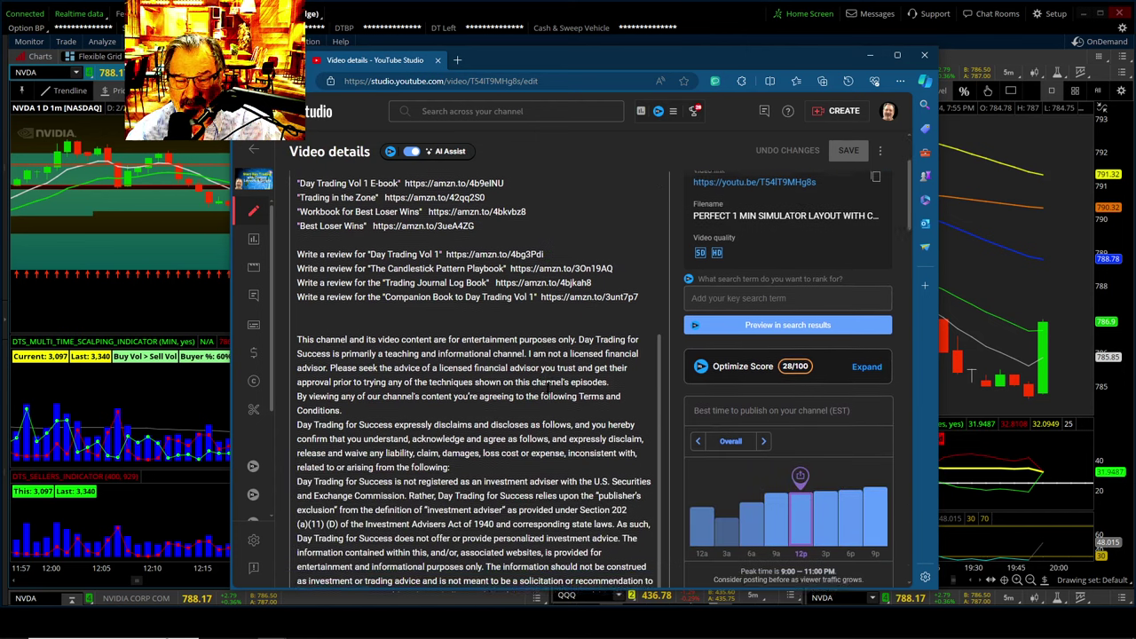
scroll(557, 382, "up", 8)
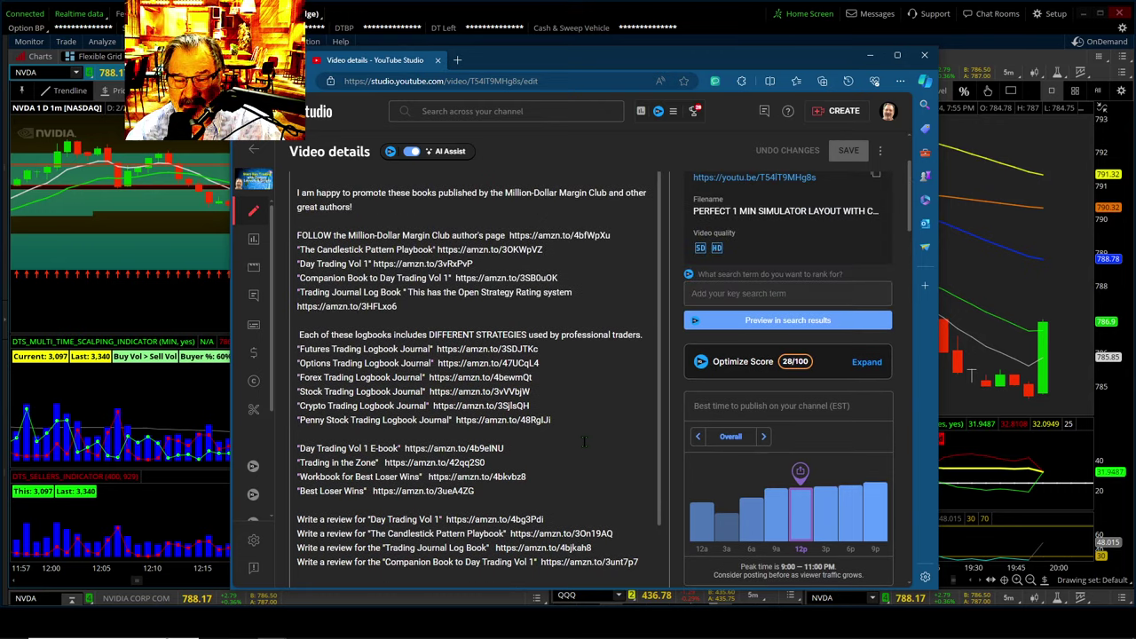
scroll(584, 441, "up", 2)
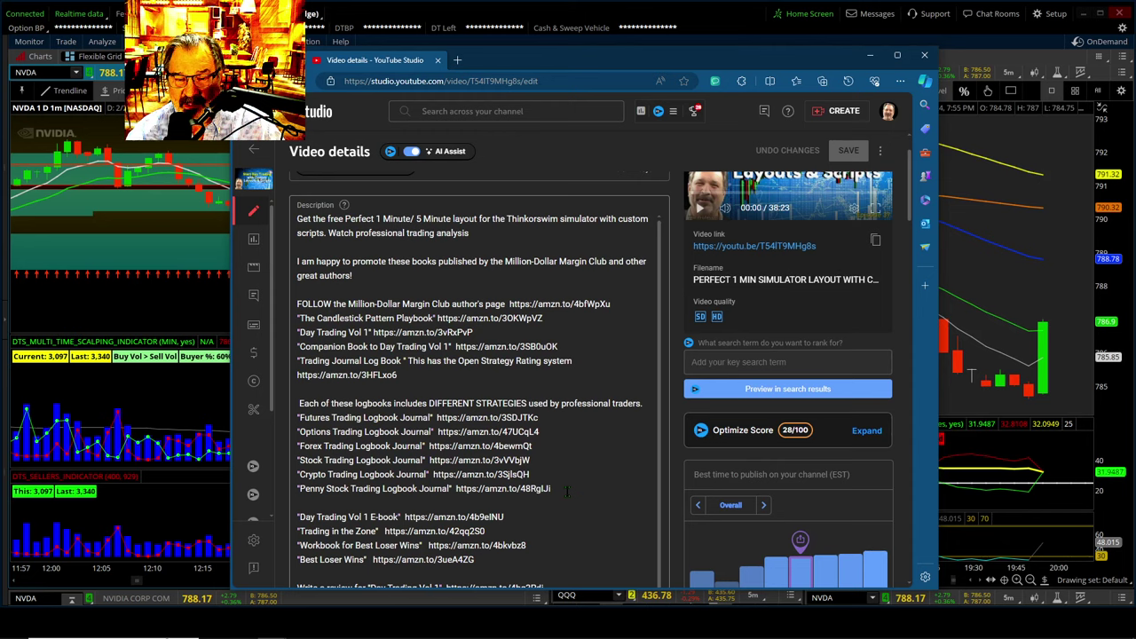
scroll(566, 491, "up", 2)
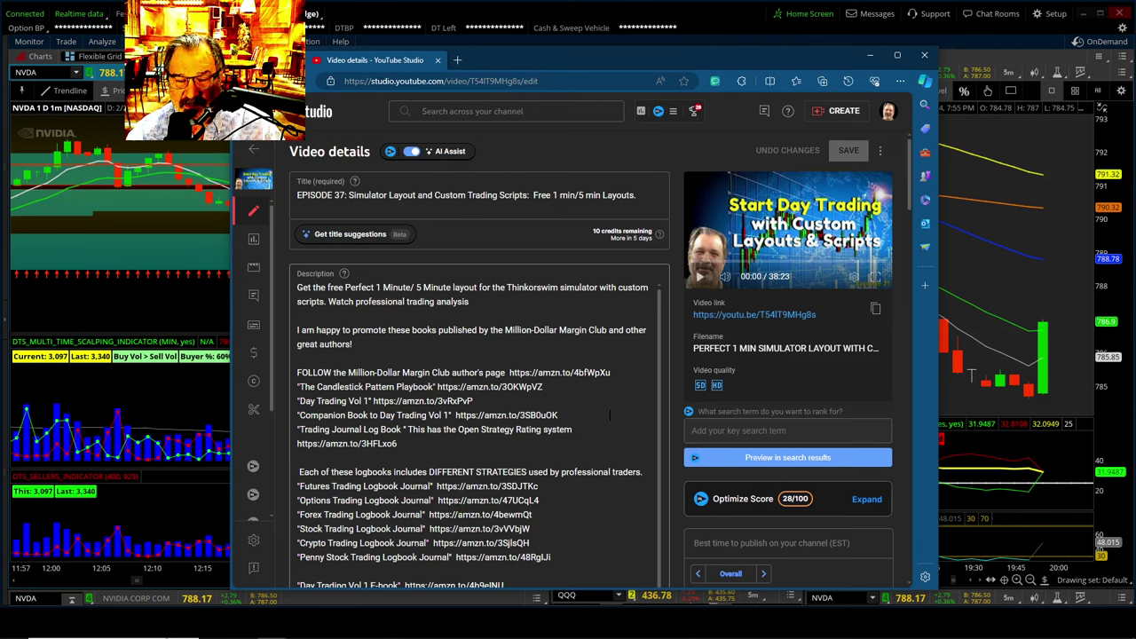
scroll(609, 423, "down", 5)
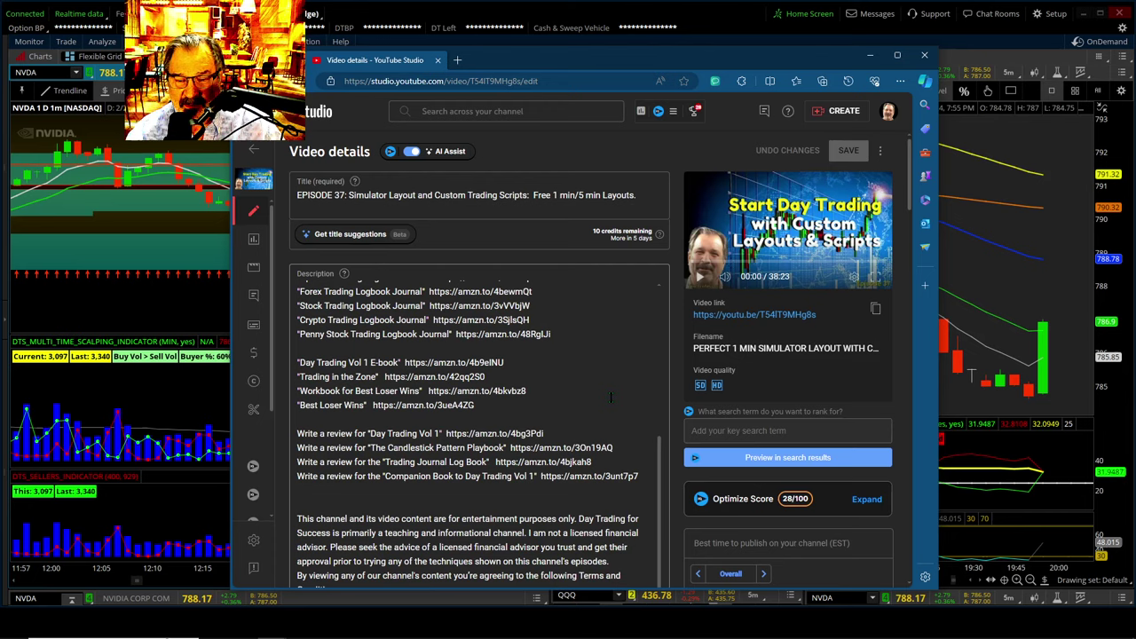
scroll(609, 400, "up", 5)
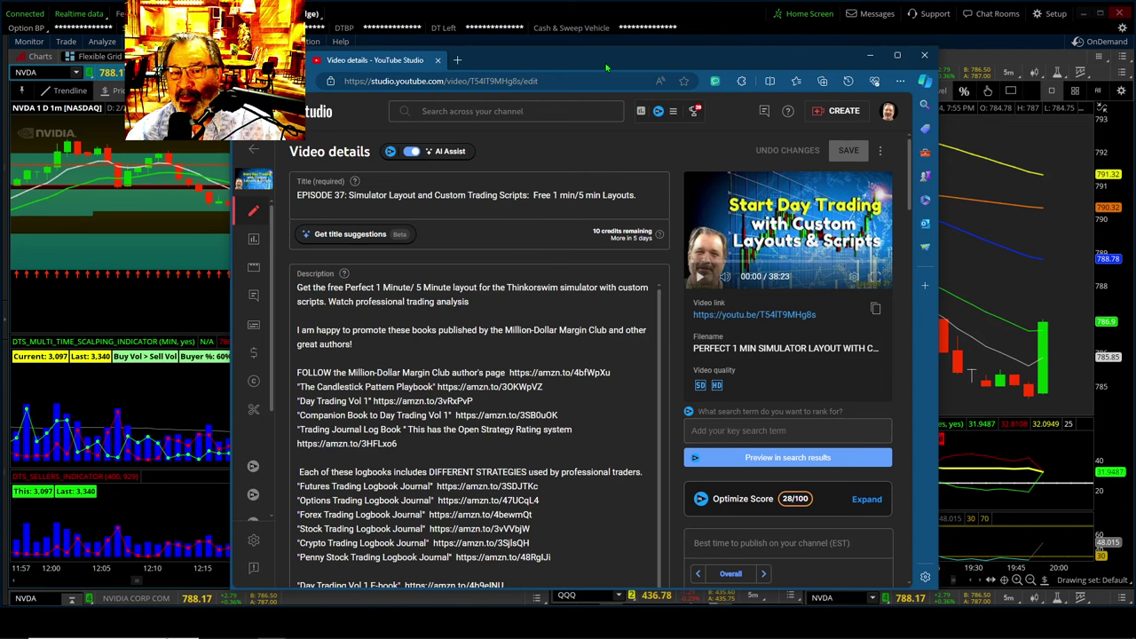
left_click(869, 55)
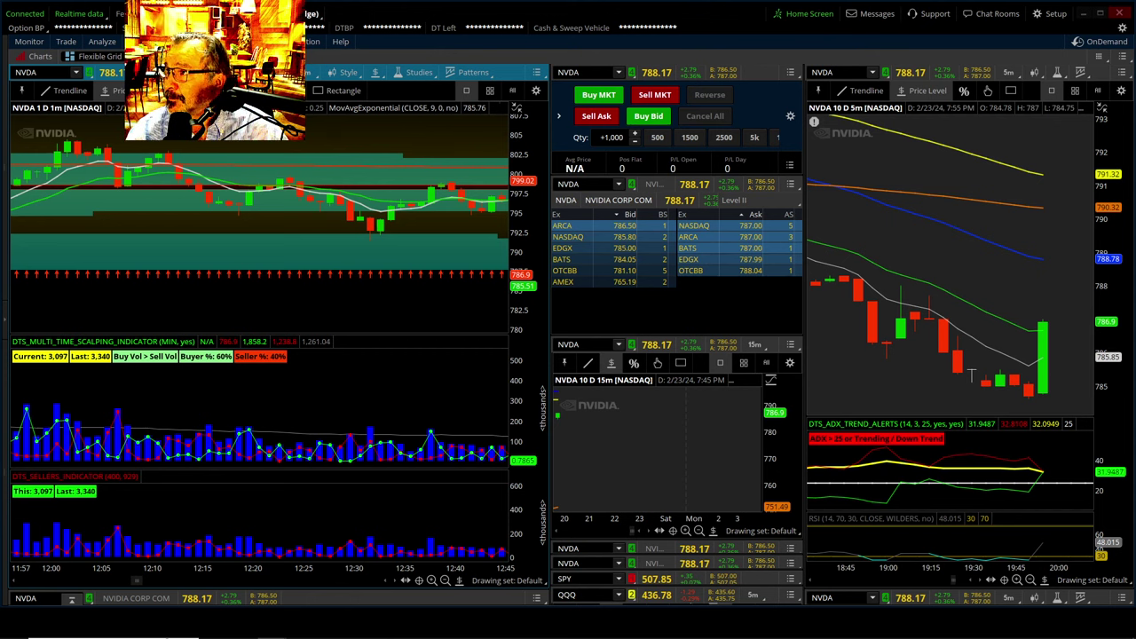
key("alt+Tab")
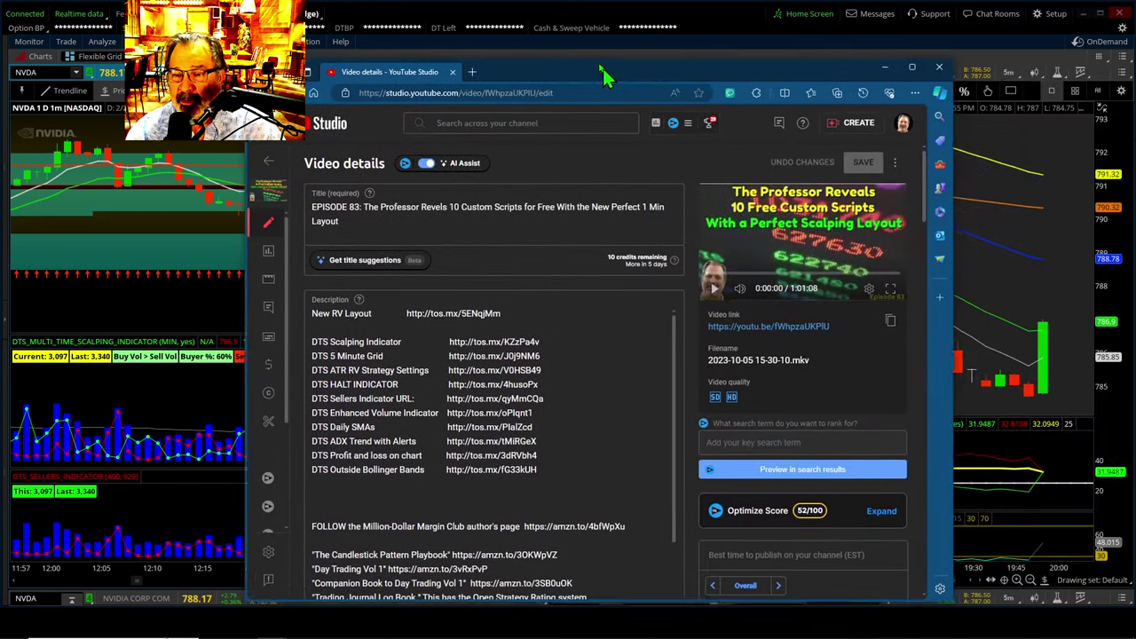
left_click_drag(603, 75, 586, 65)
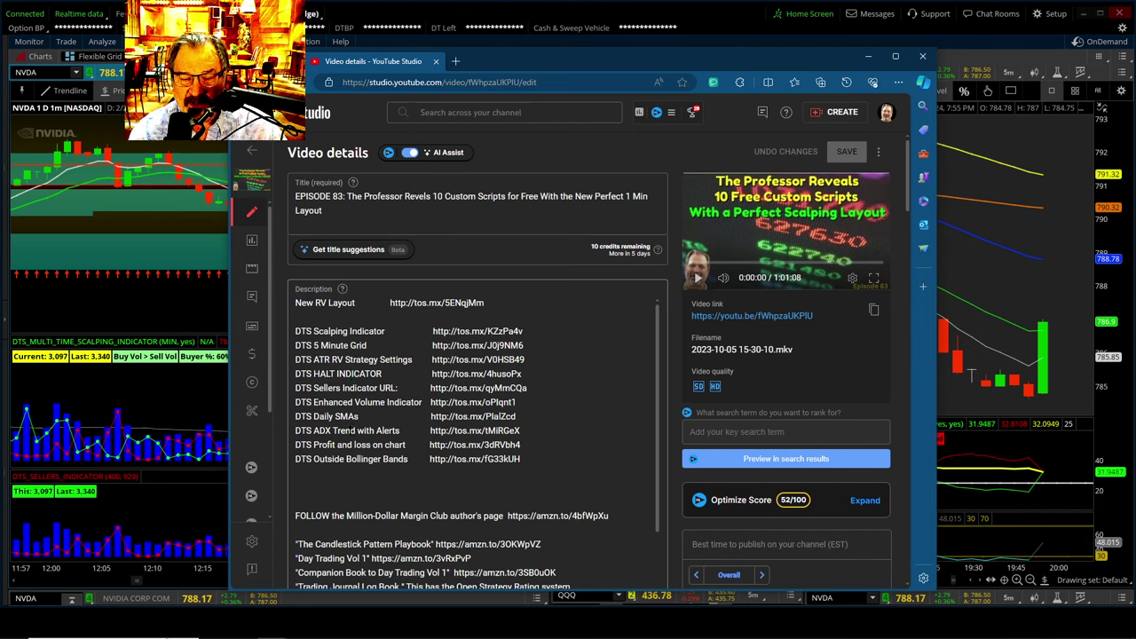
scroll(577, 477, "down", 5)
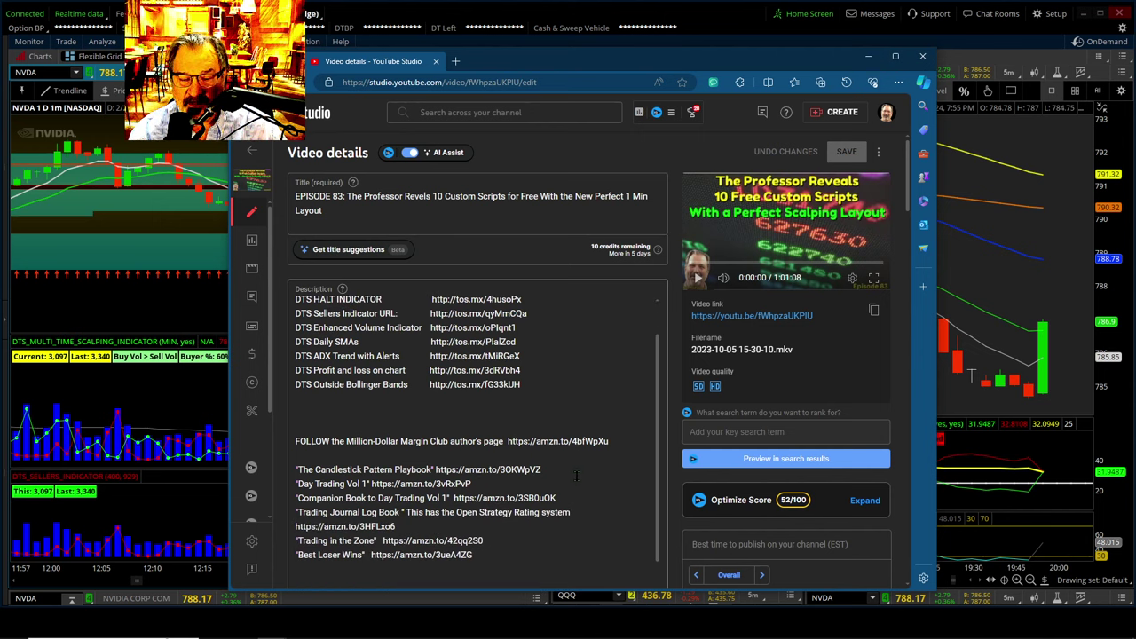
scroll(572, 470, "up", 5)
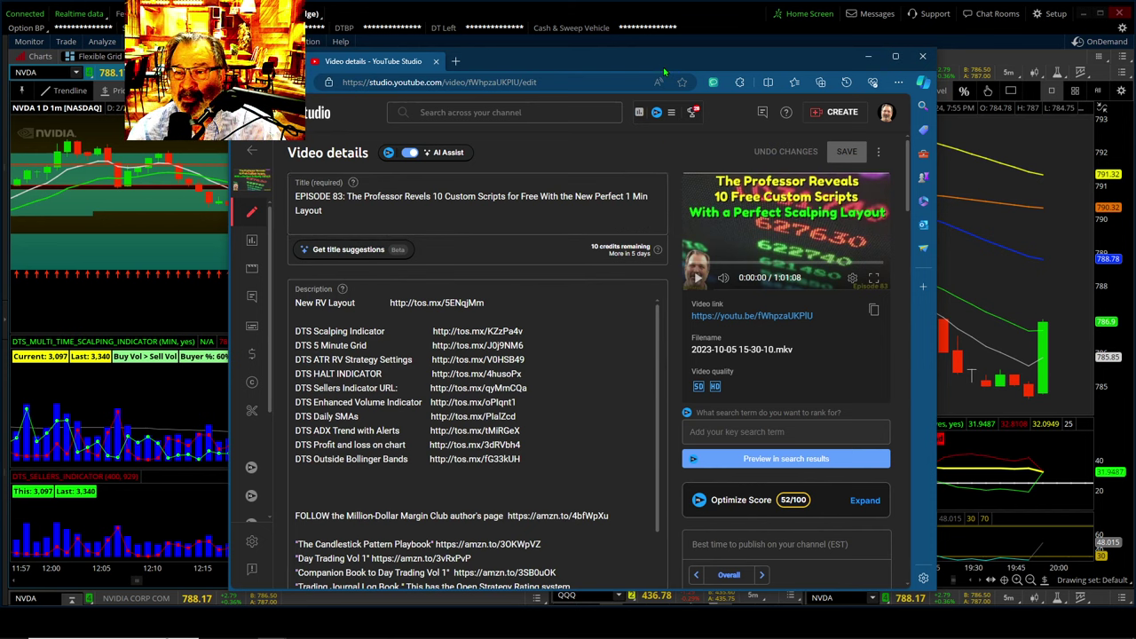
key("alt+Tab")
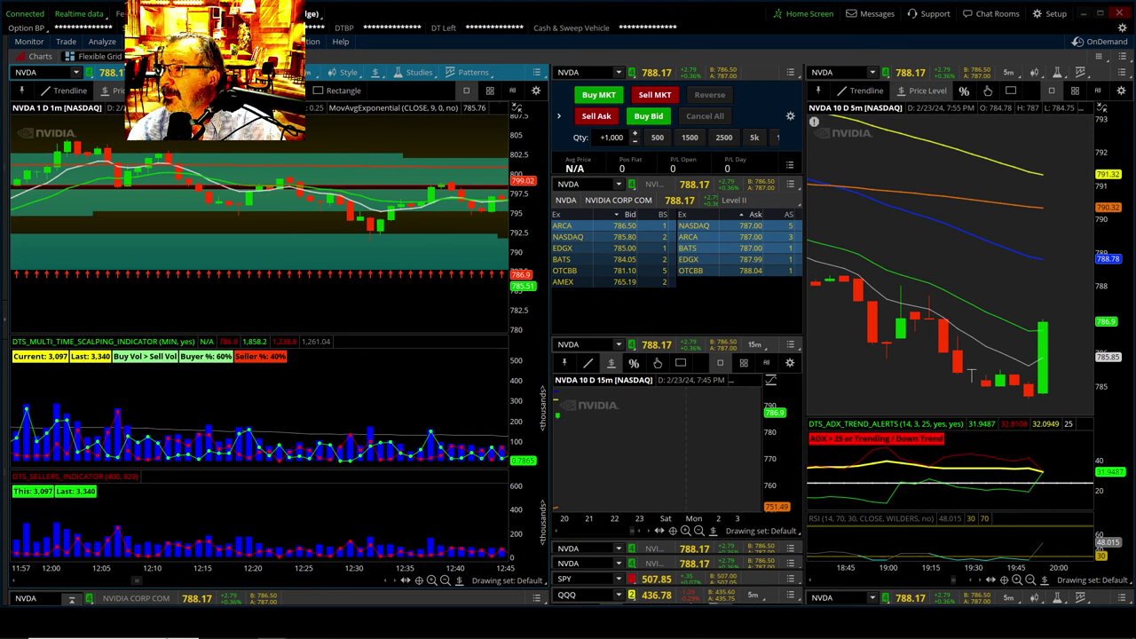
Step: Bring the Episode 96 Studio window to the front and move it up and left
key("alt+Tab")
left_click_drag(675, 160, 609, 61)
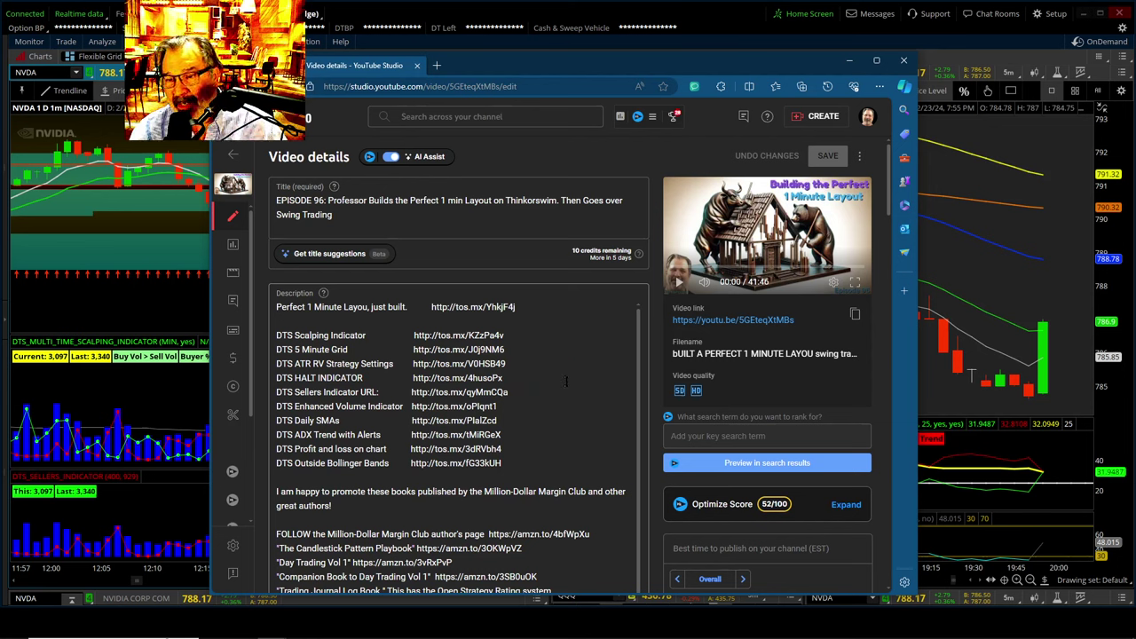
Step: Skim the Episode 96 description and nudge the window slightly to the right
scroll(573, 387, "down", 10)
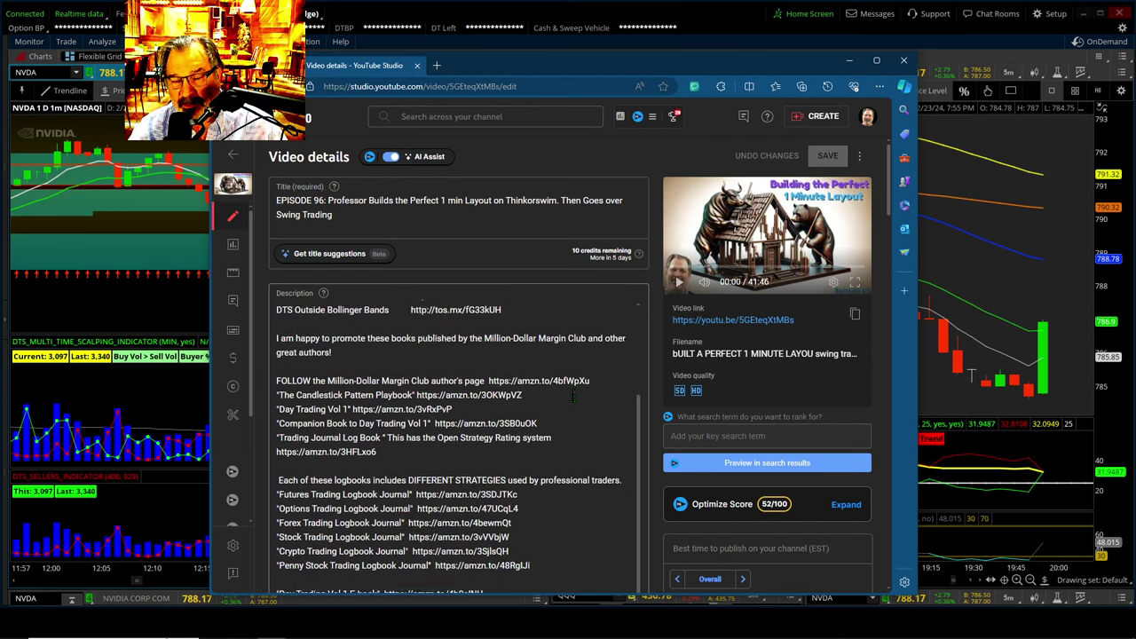
scroll(572, 399, "up", 10)
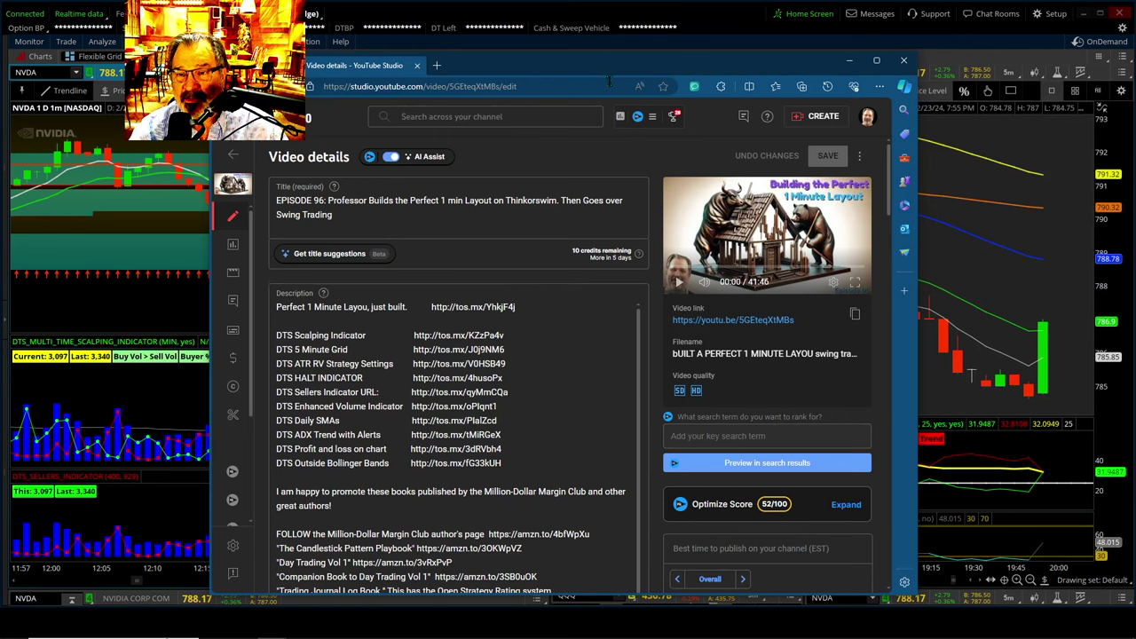
mouse_move(617, 71)
left_mouse_down()
mouse_move(1135, 230)
mouse_move(790, 124)
mouse_move(665, 106)
mouse_move(635, 96)
mouse_move(627, 77)
left_mouse_up()
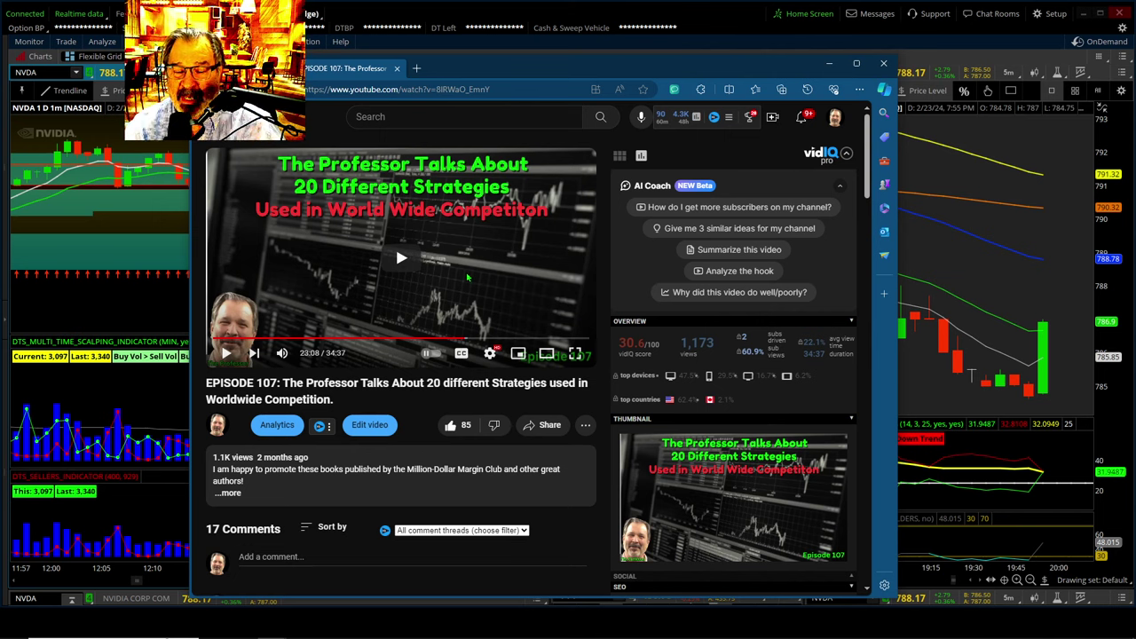
Step: Scroll the Episode 107 comments and back up, then drag the browser window aside to the right
scroll(501, 450, "down", 4)
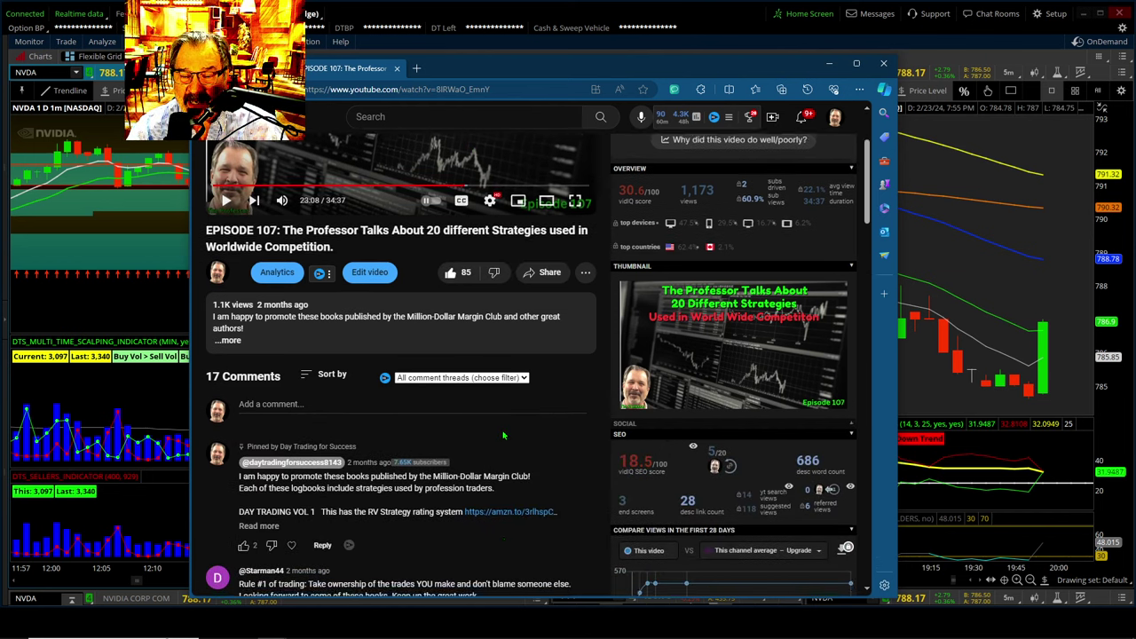
scroll(496, 408, "up", 3)
scroll(496, 407, "up", 1)
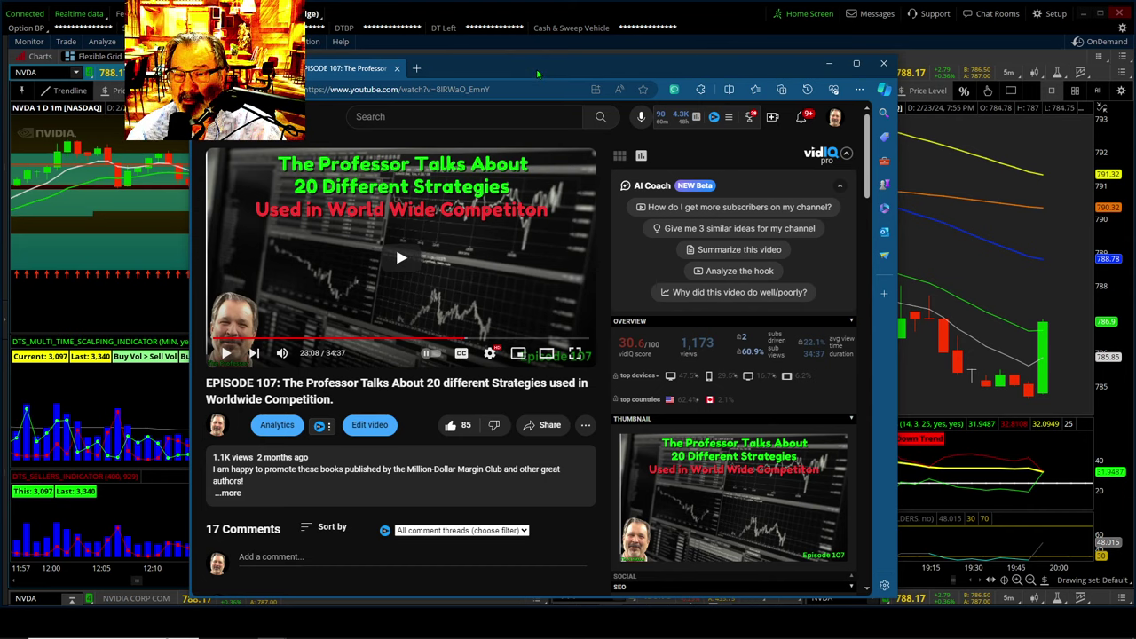
left_click_drag(538, 73, 549, 76)
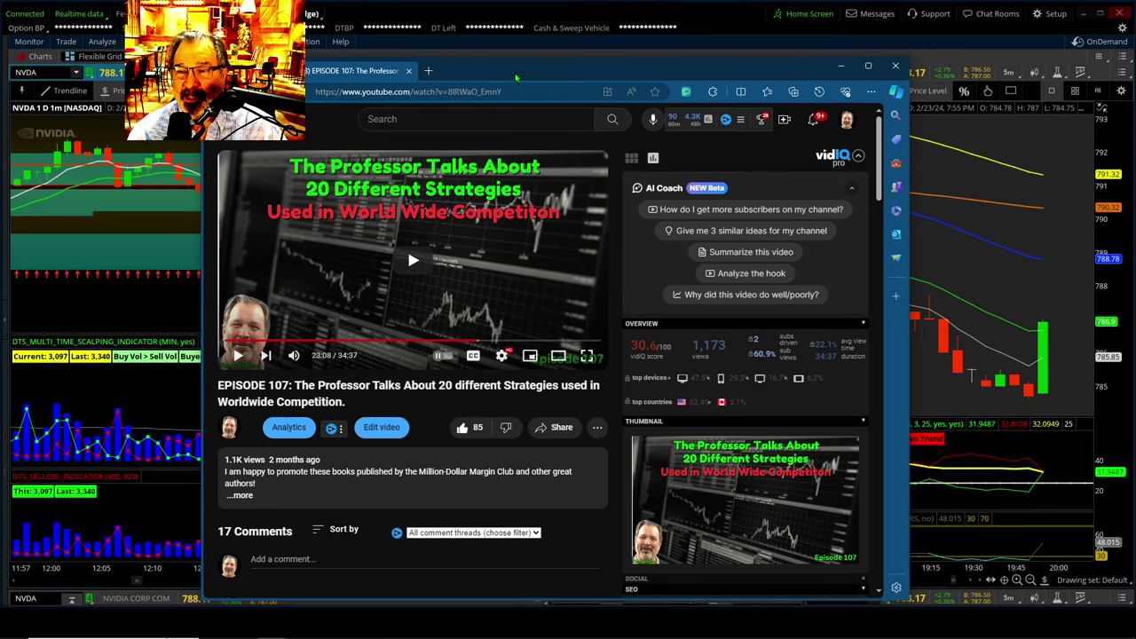
left_click_drag(516, 76, 754, 52)
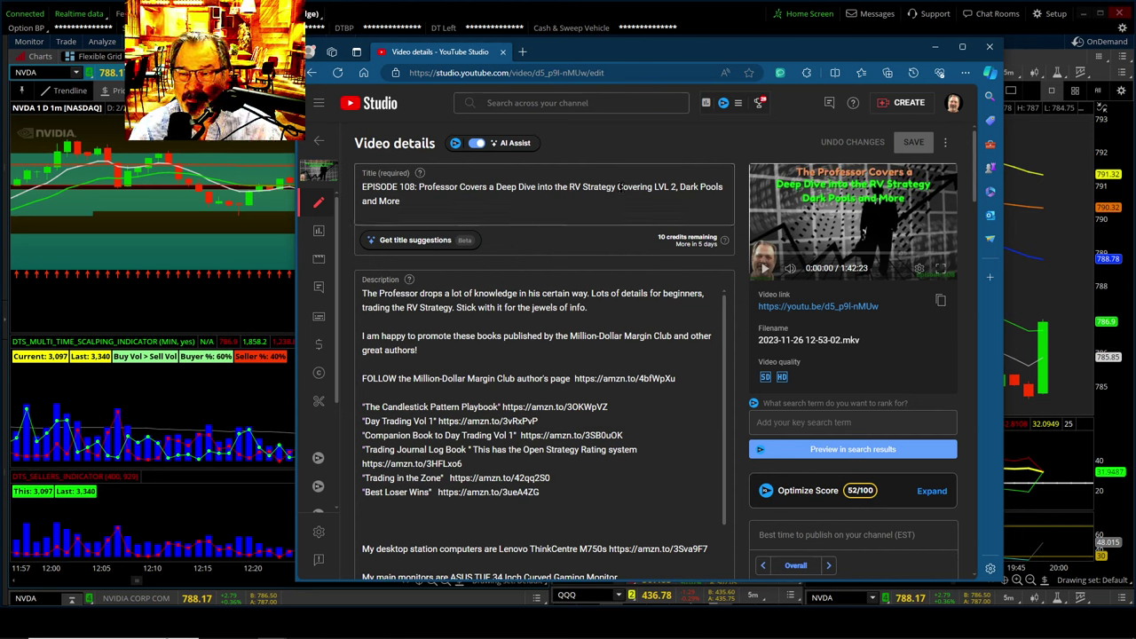
Step: Minimize, restore and reposition the Episode 122 Studio window, then minimize it again
left_click(936, 46)
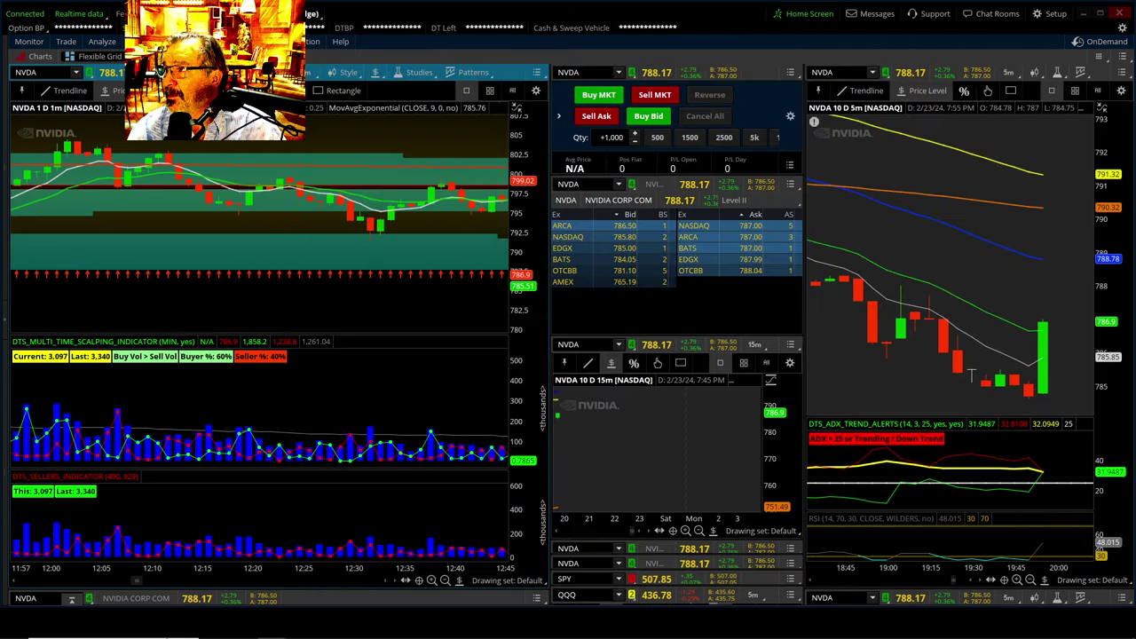
key("alt+Tab")
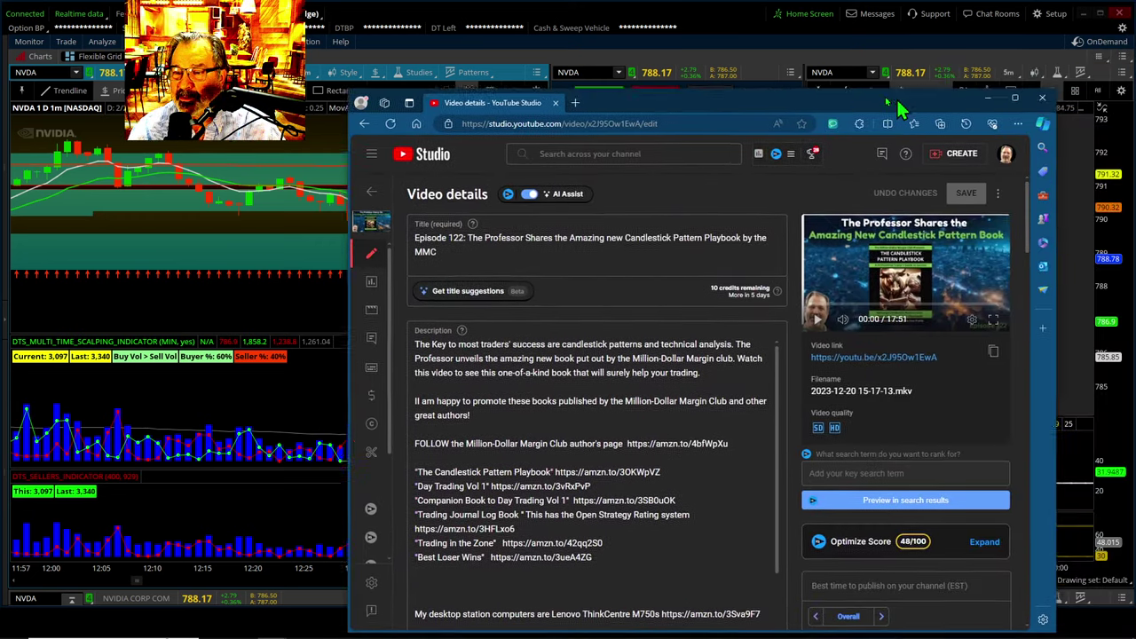
left_click_drag(898, 106, 779, 59)
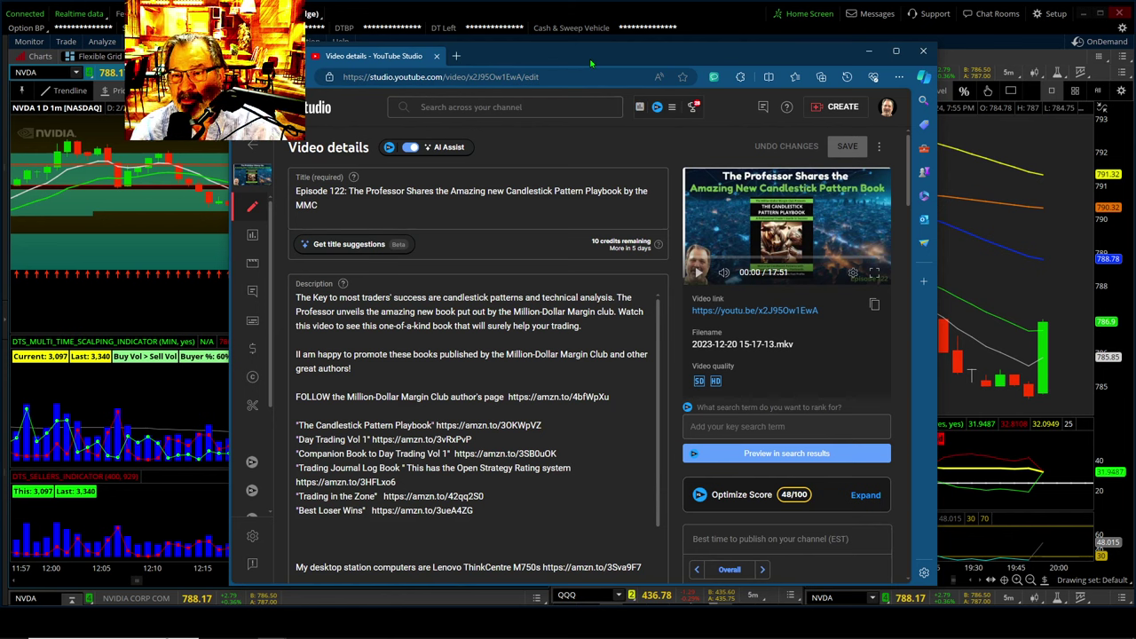
left_click_drag(593, 65, 651, 83)
left_click(927, 68)
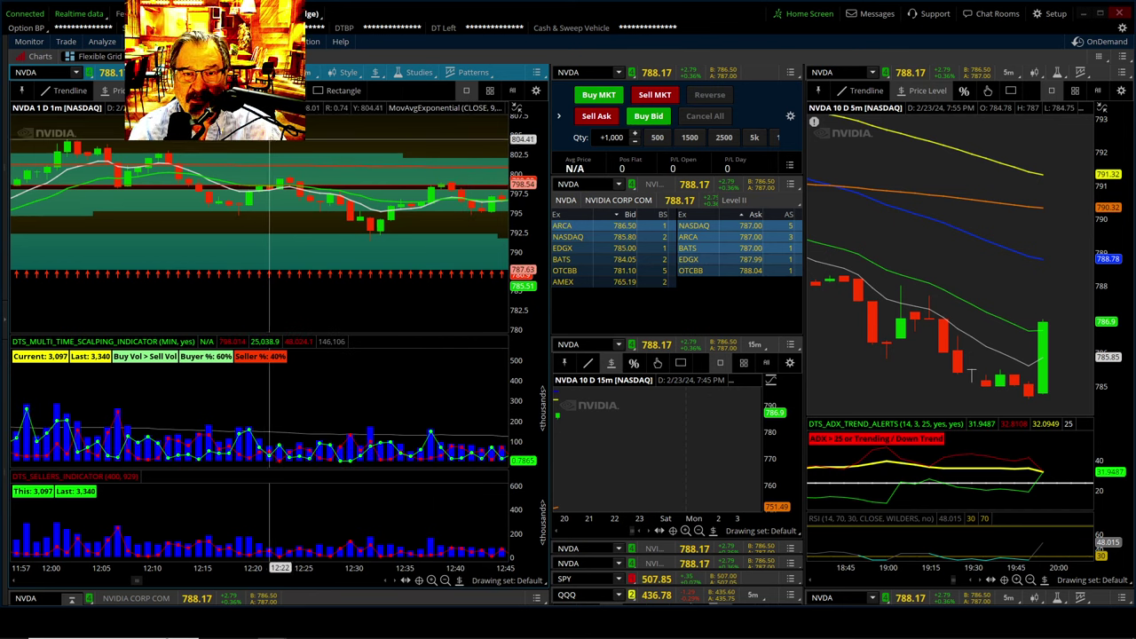
Step: Delete DTS_SELLERS_INDICATOR from the 1-minute chart's studies and turn on OnDemand replay
double_click(266, 417)
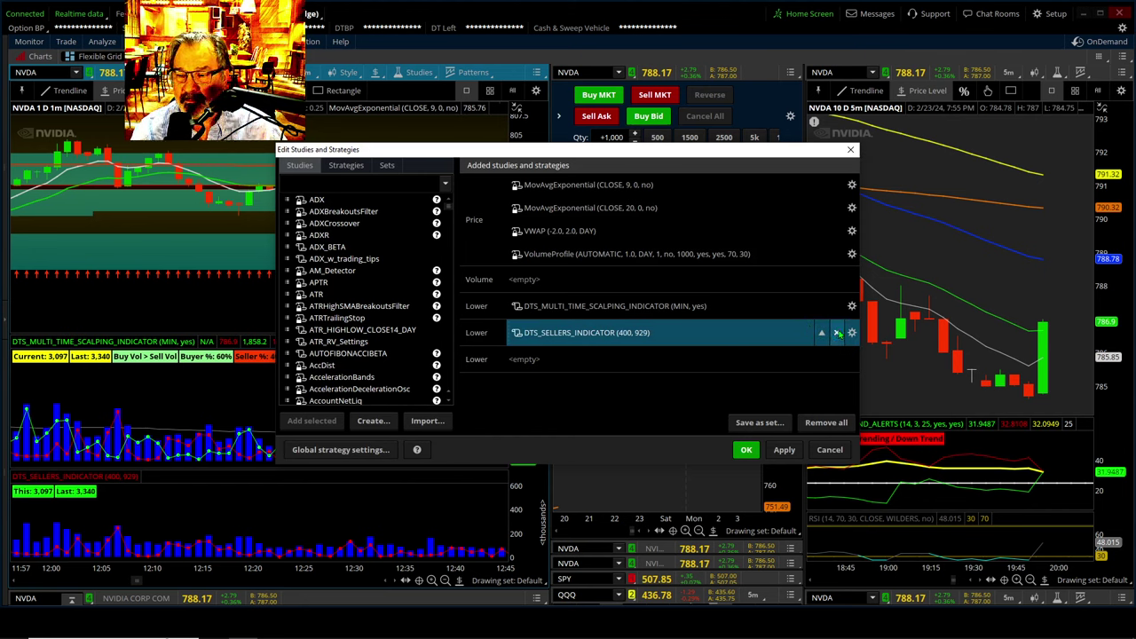
left_click(836, 332)
left_click(745, 449)
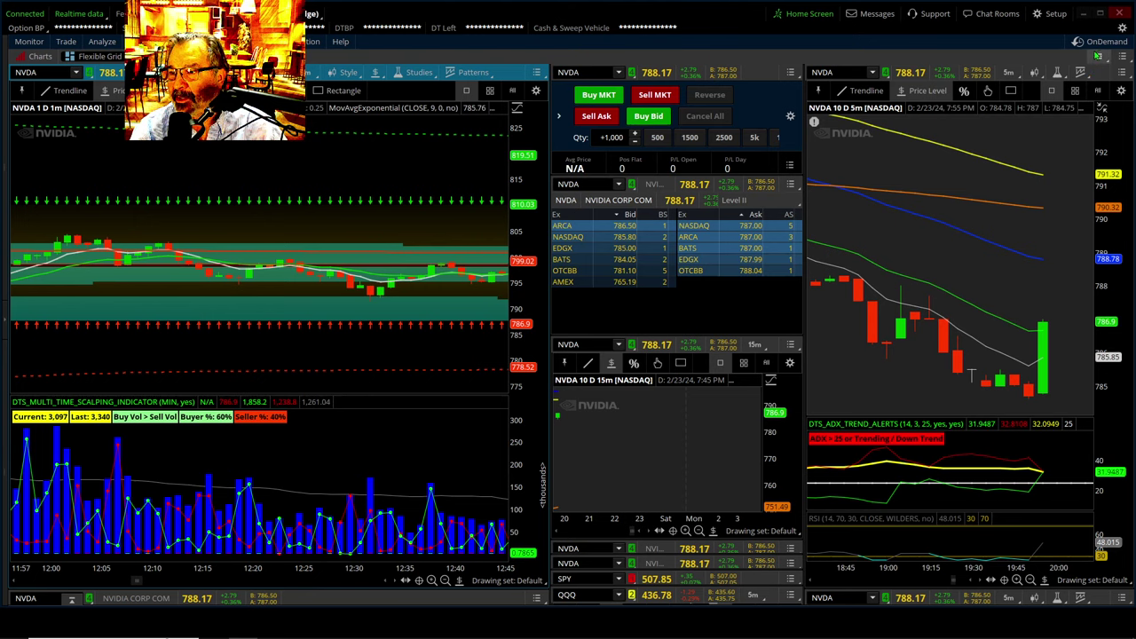
left_click(1092, 42)
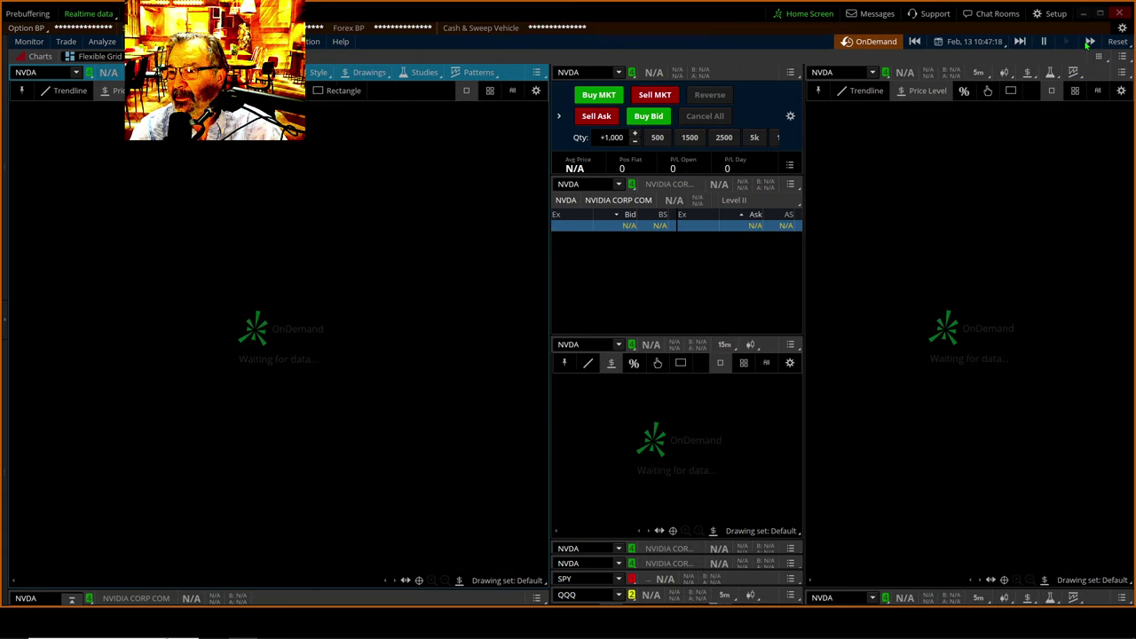
Step: Start the OnDemand replay at January 9, 2024, 10:30:18
left_click(999, 45)
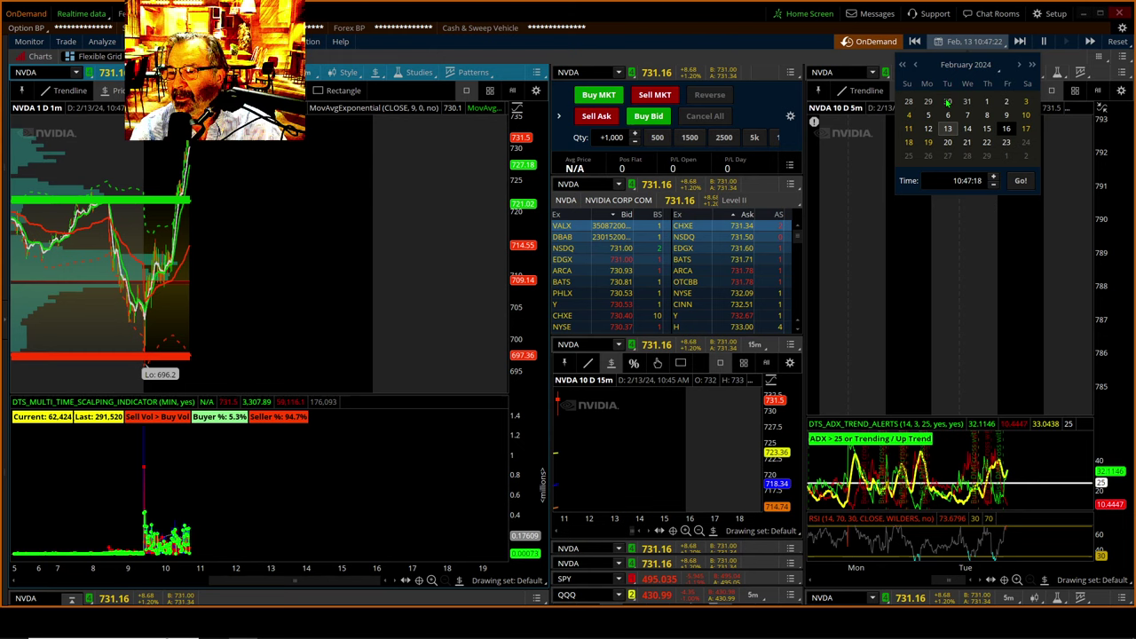
left_click(918, 66)
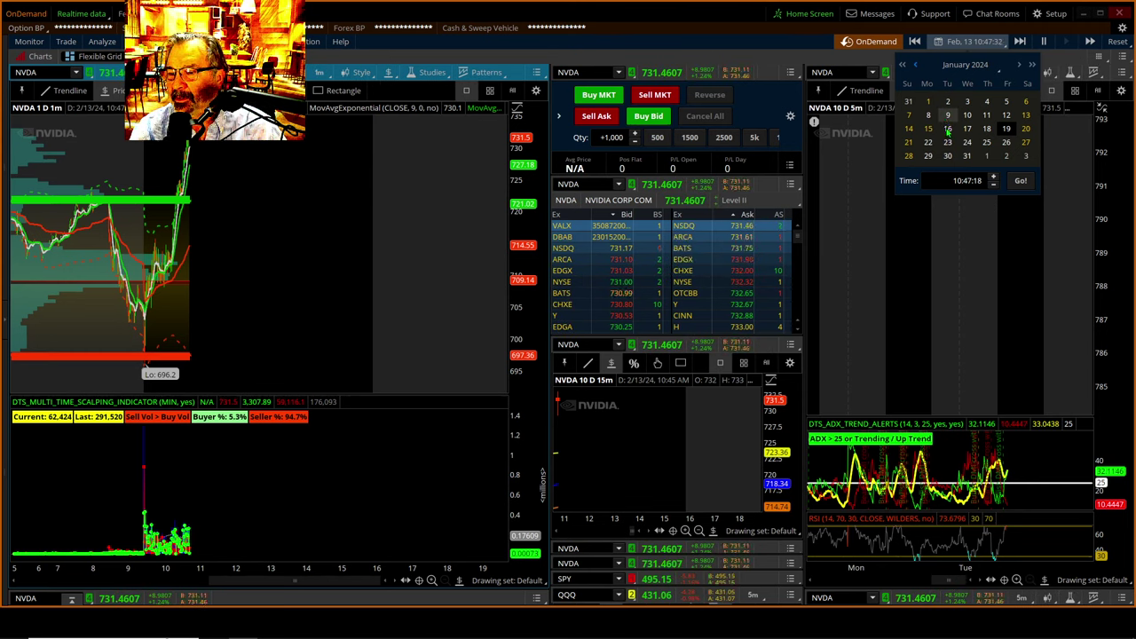
left_click(993, 176)
left_click(994, 178)
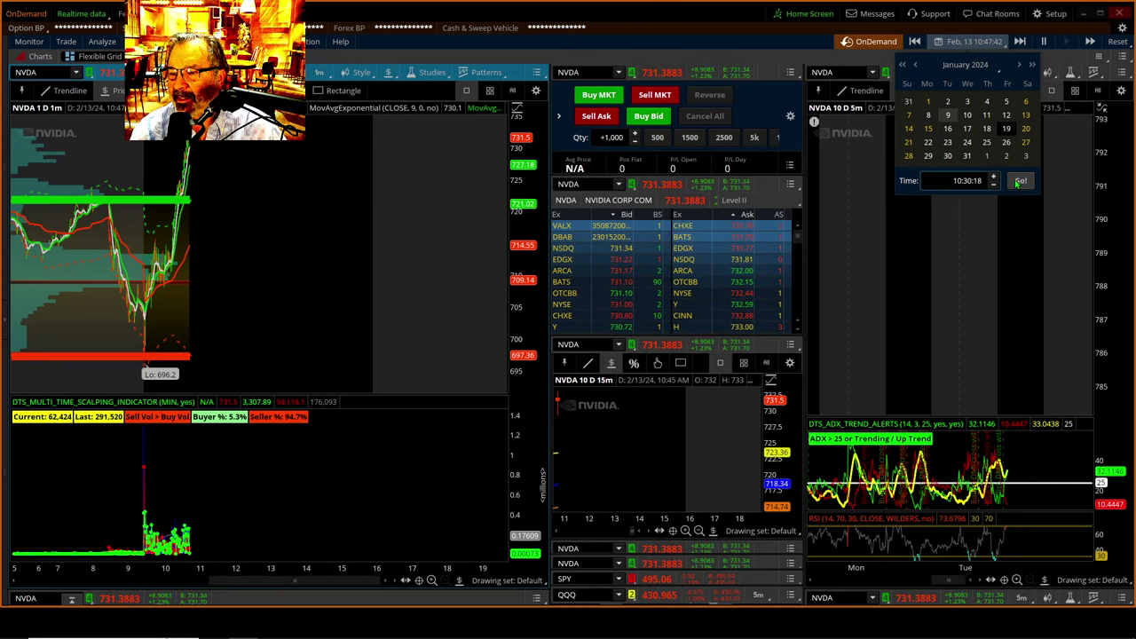
left_click(1019, 182)
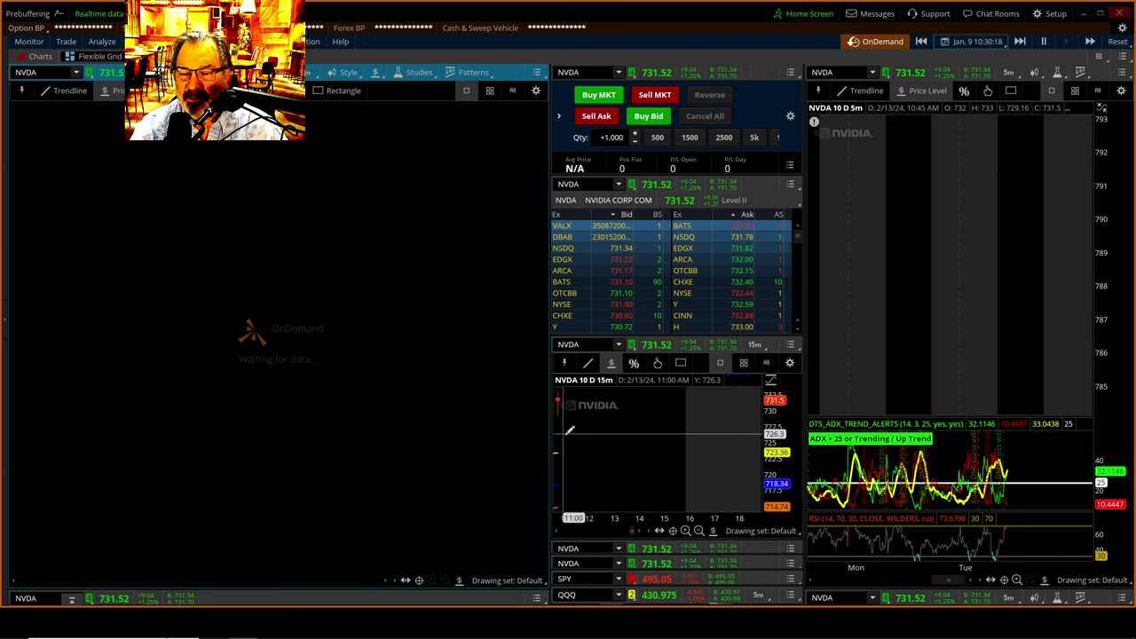
Step: Autozoom the 15-minute and 5-minute NVDA charts and maximize the thinkorswim window
right_click(655, 441)
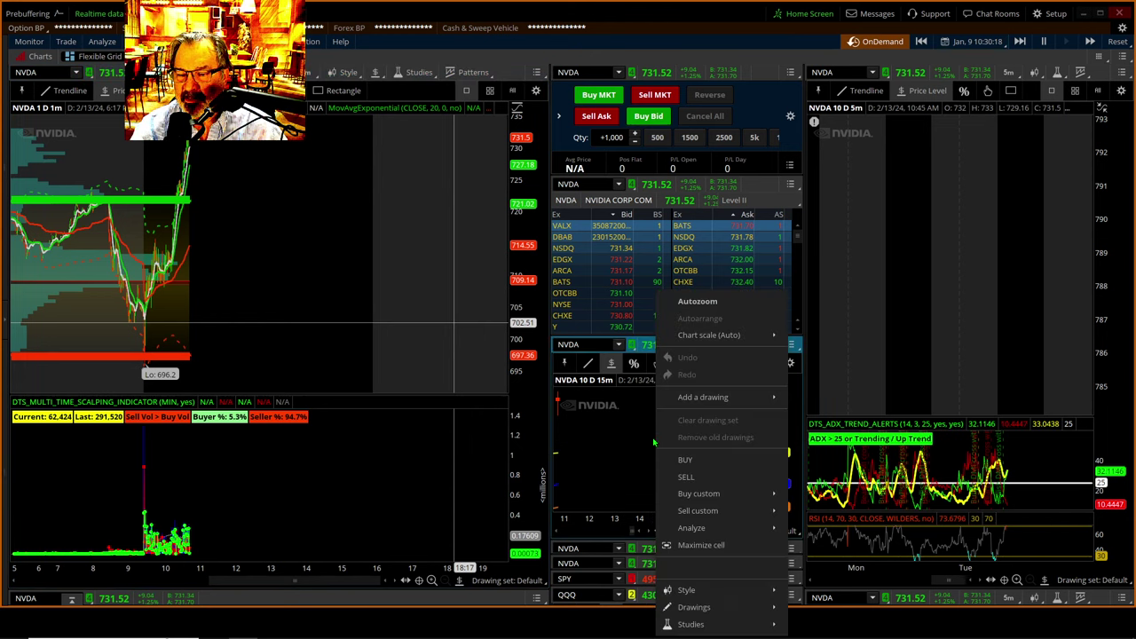
left_click(698, 302)
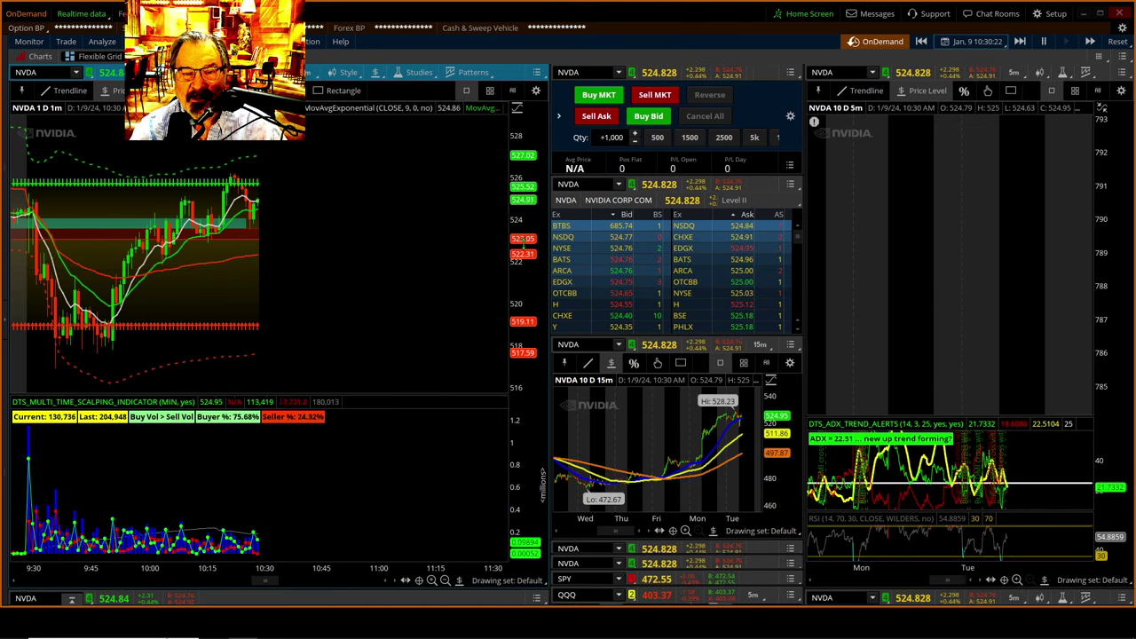
right_click(897, 264)
left_click(935, 258)
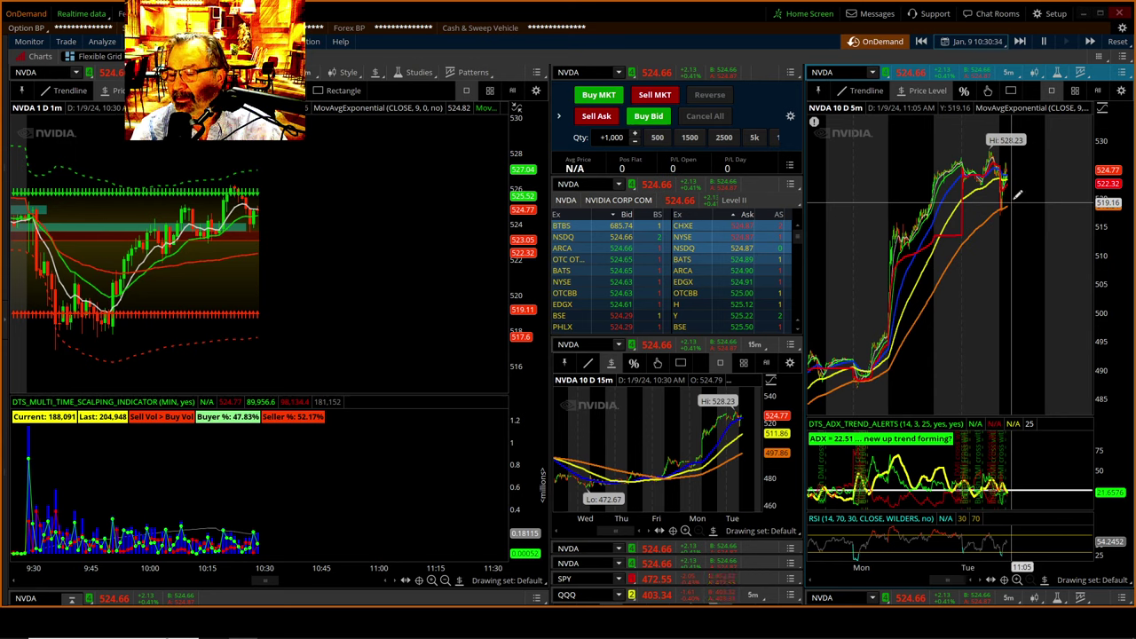
left_click(1101, 13)
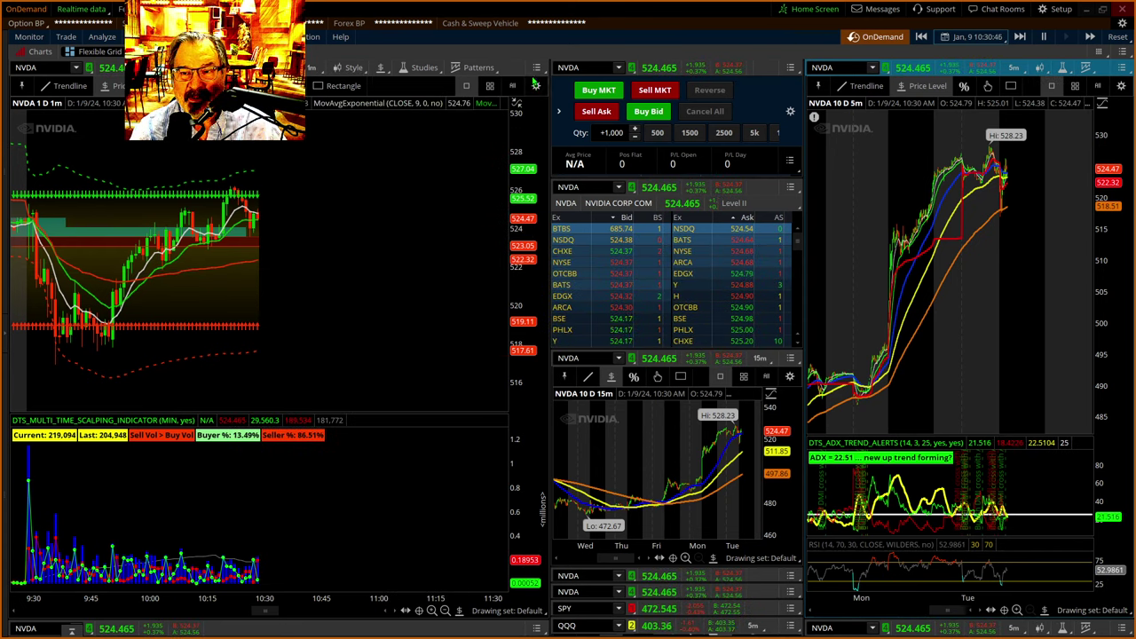
left_click(536, 68)
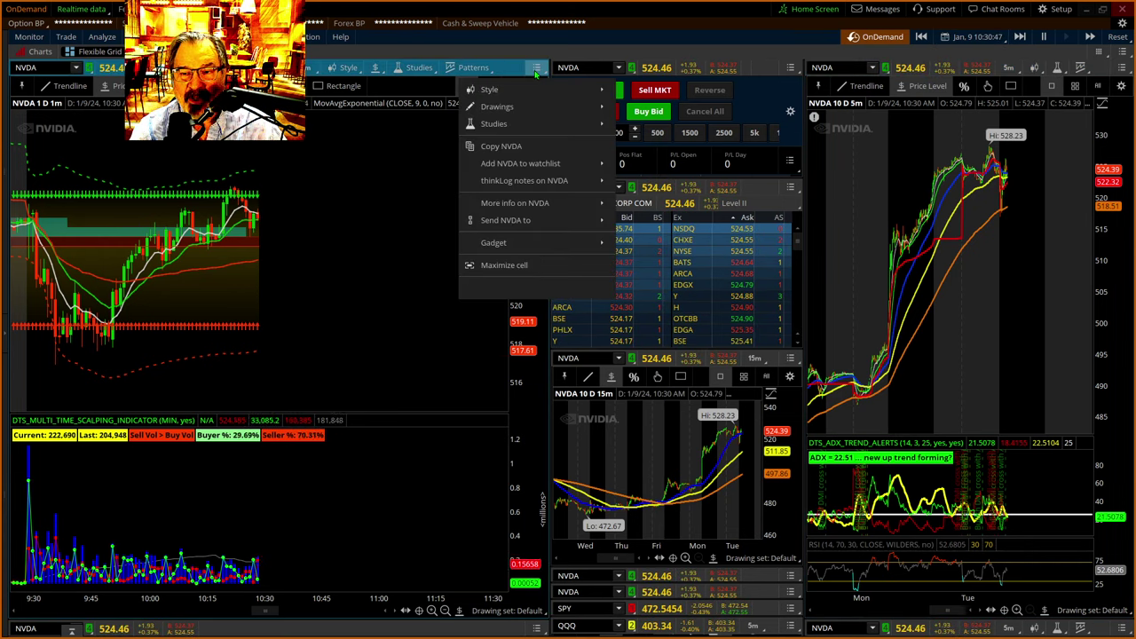
Step: Maximize the 1-minute NVDA chart cell so it fills the whole layout
left_click(495, 265)
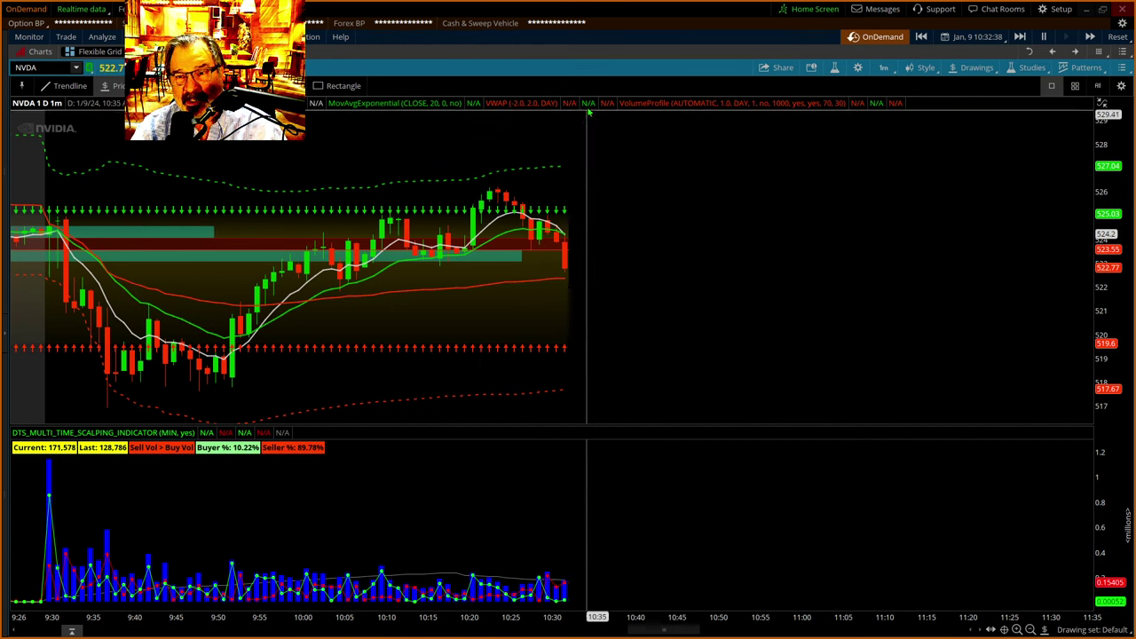
Step: Restore the chart grid, zoom the 5m chart to today, and frame the 1m chart on 9:40–10:55
double_click(602, 77)
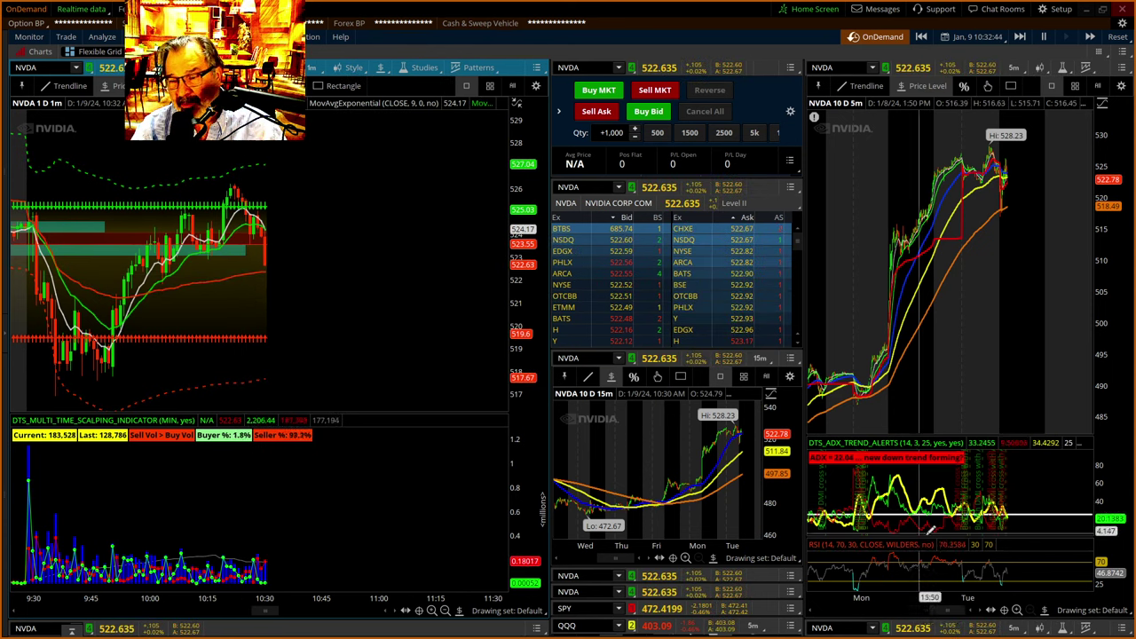
left_click(1032, 526)
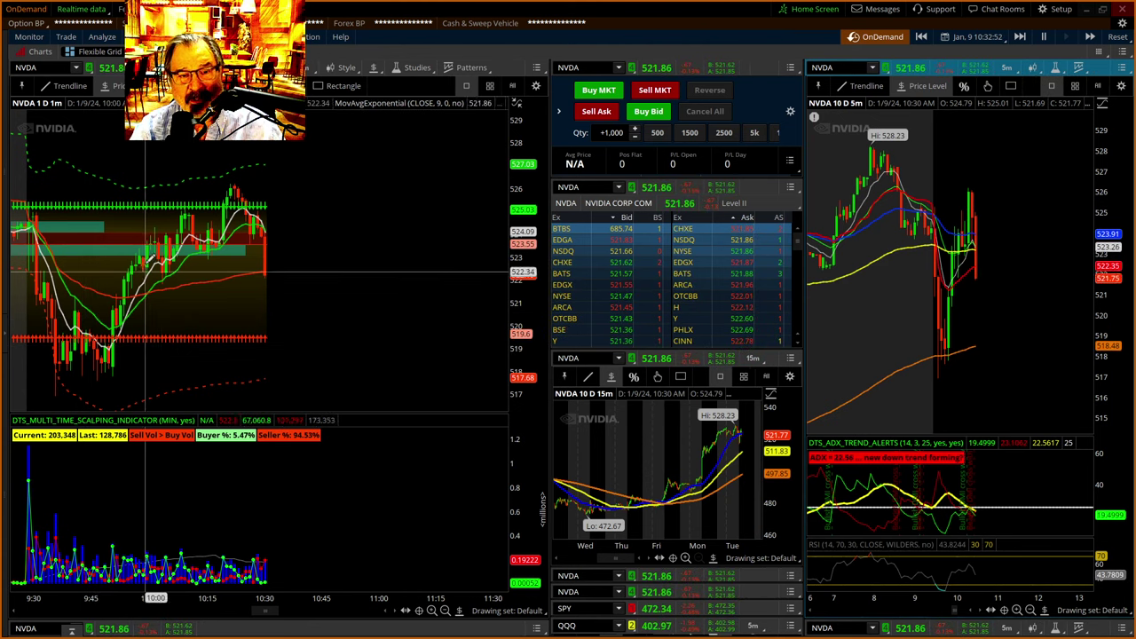
left_click_drag(75, 235, 364, 393)
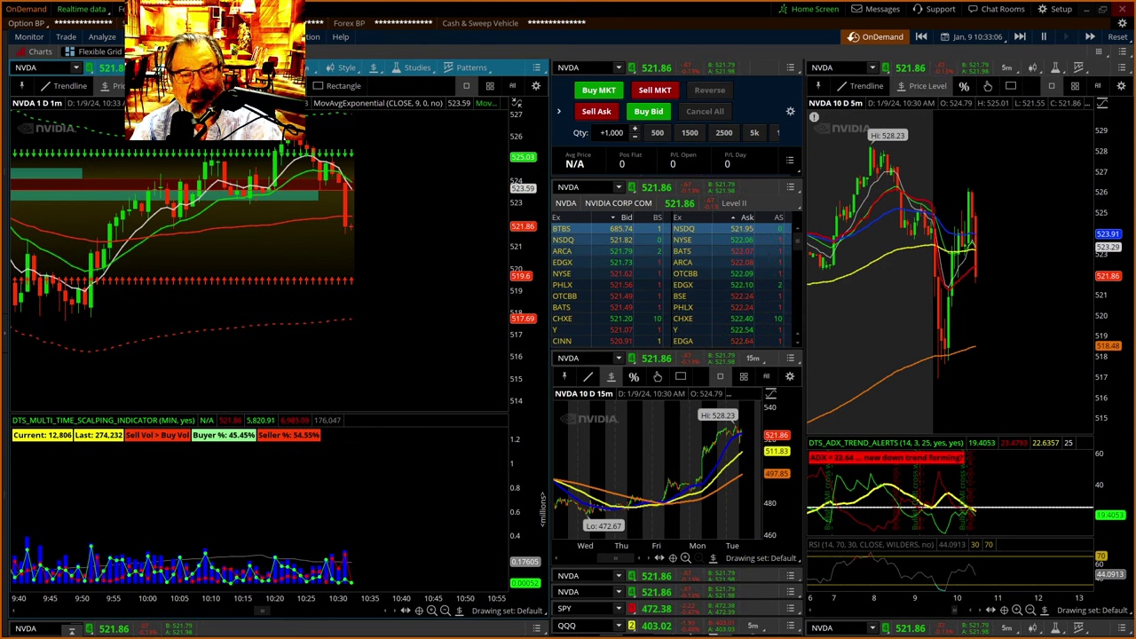
left_click_drag(246, 280, 353, 280)
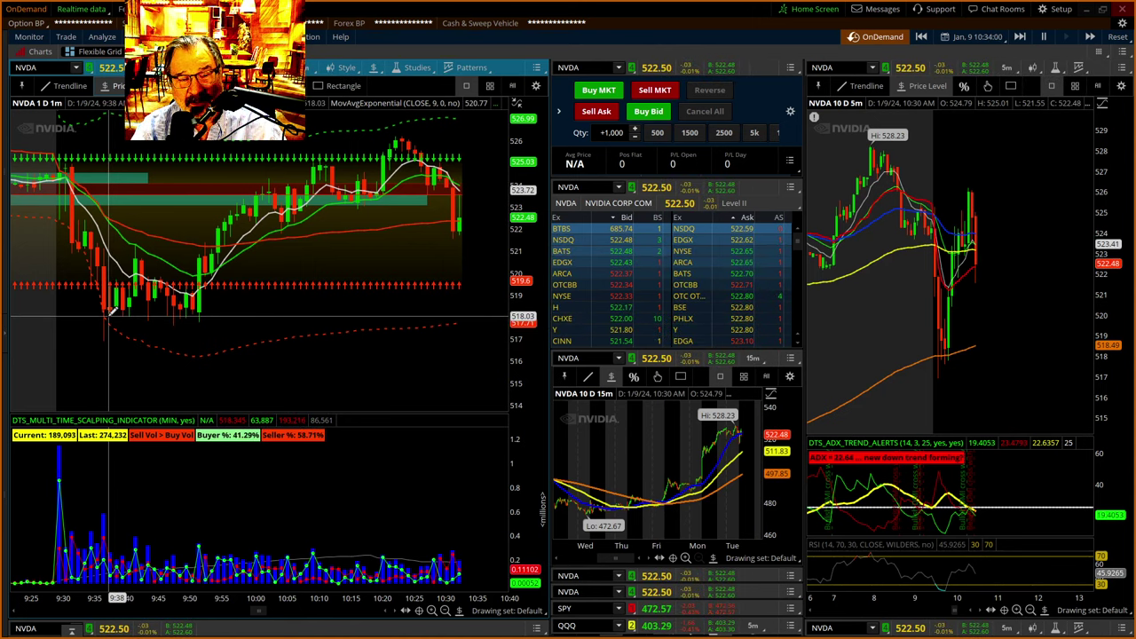
Step: Place a Price Level1 line at $518.03 on the 1-minute chart and pan to earlier morning bars
left_click(120, 311)
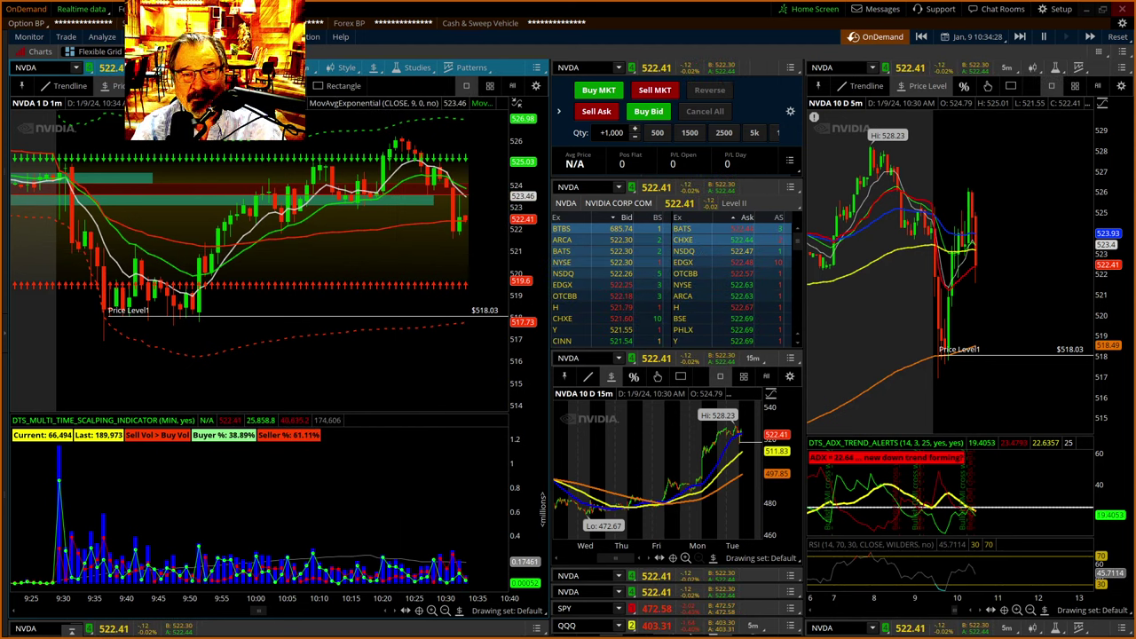
left_click_drag(239, 334, 414, 364)
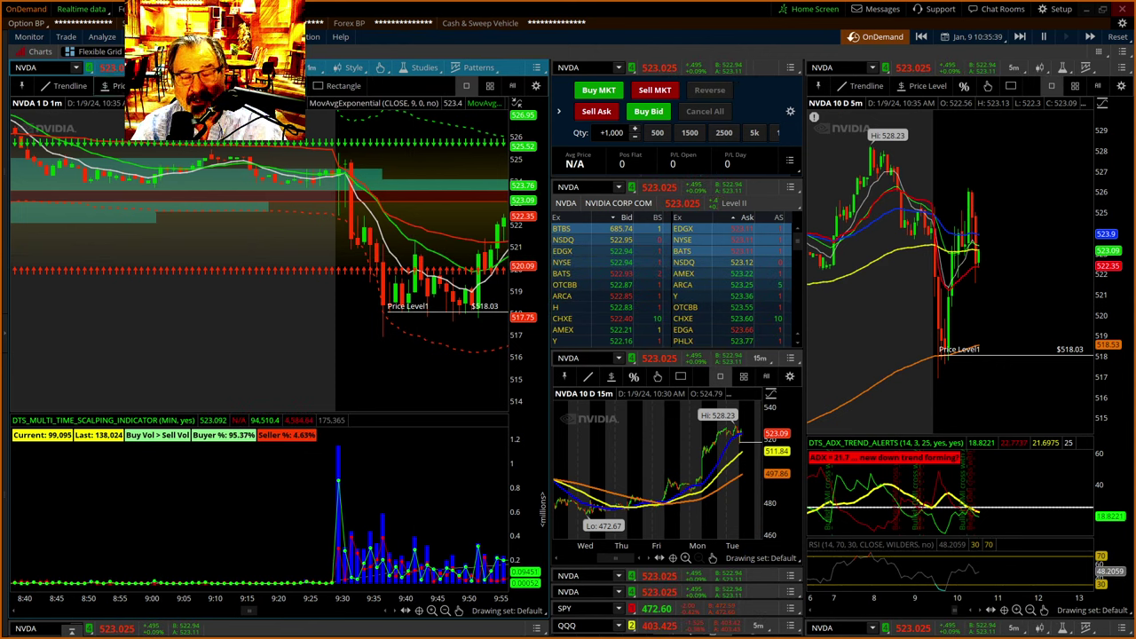
Step: Place a Price Level2 line at $520.66 on the 1-minute chart and shift the view slightly
left_click(411, 250)
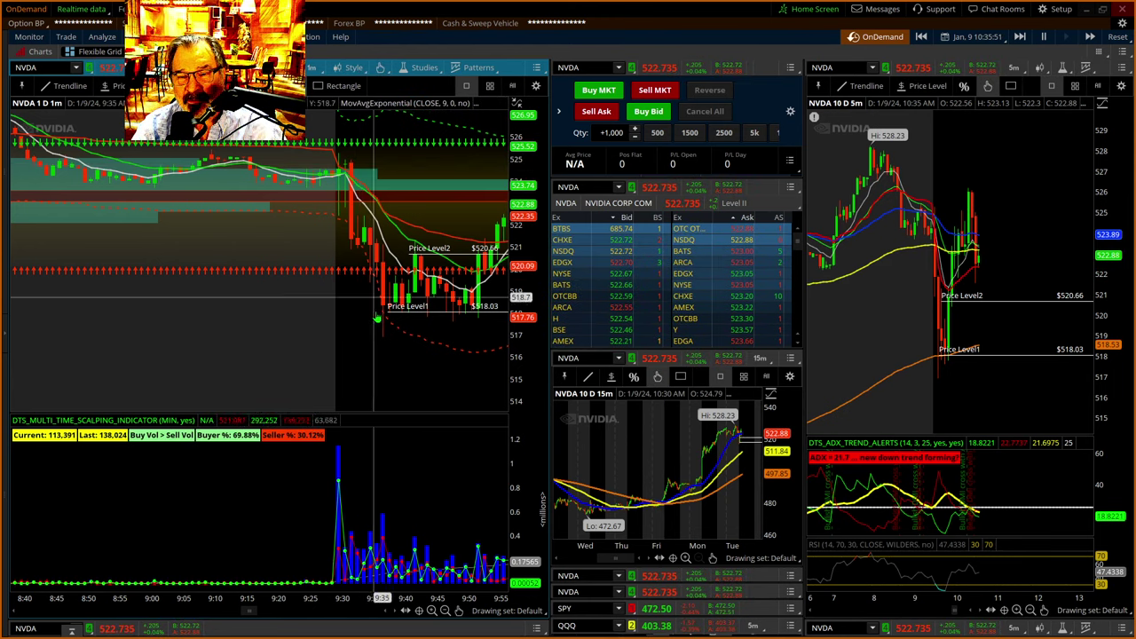
left_click_drag(377, 318, 477, 368)
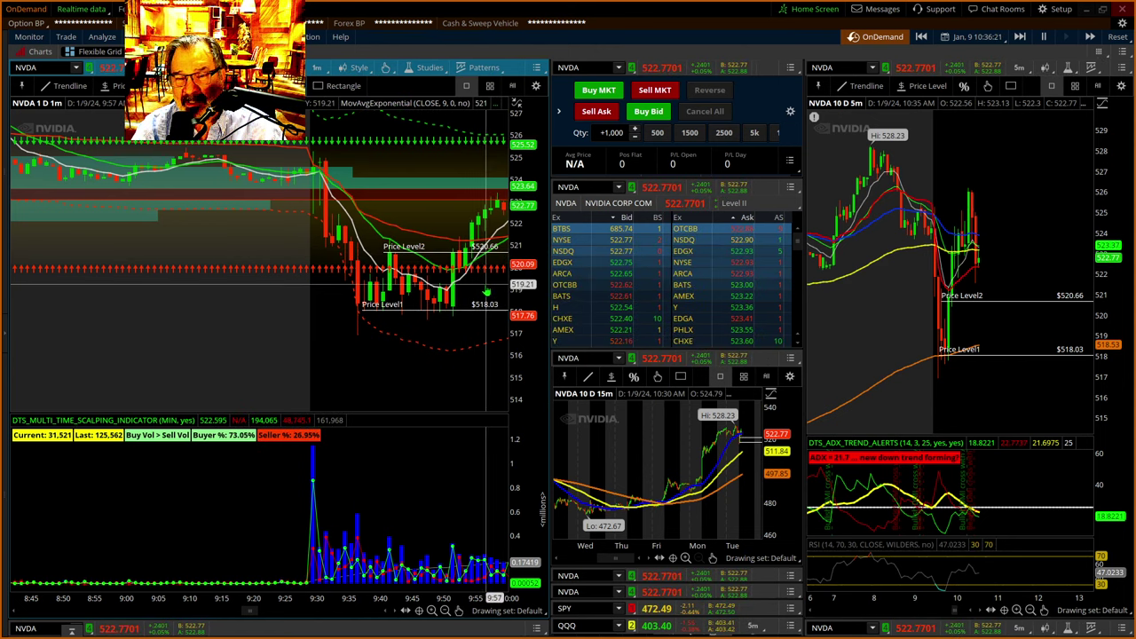
left_click_drag(487, 291, 431, 353)
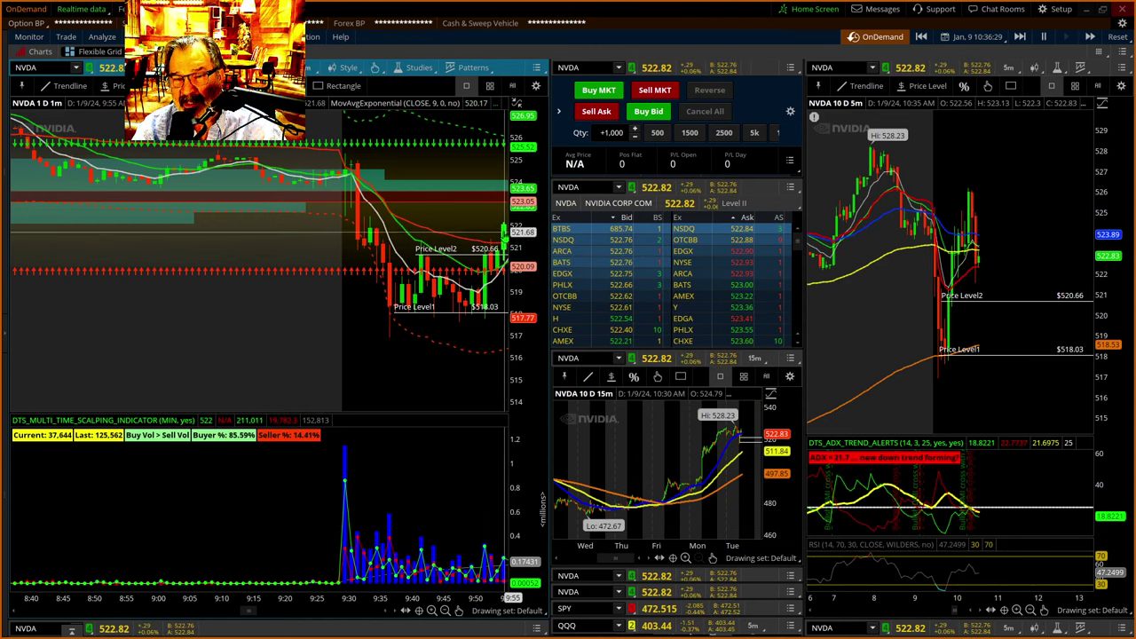
left_click_drag(505, 231, 464, 244)
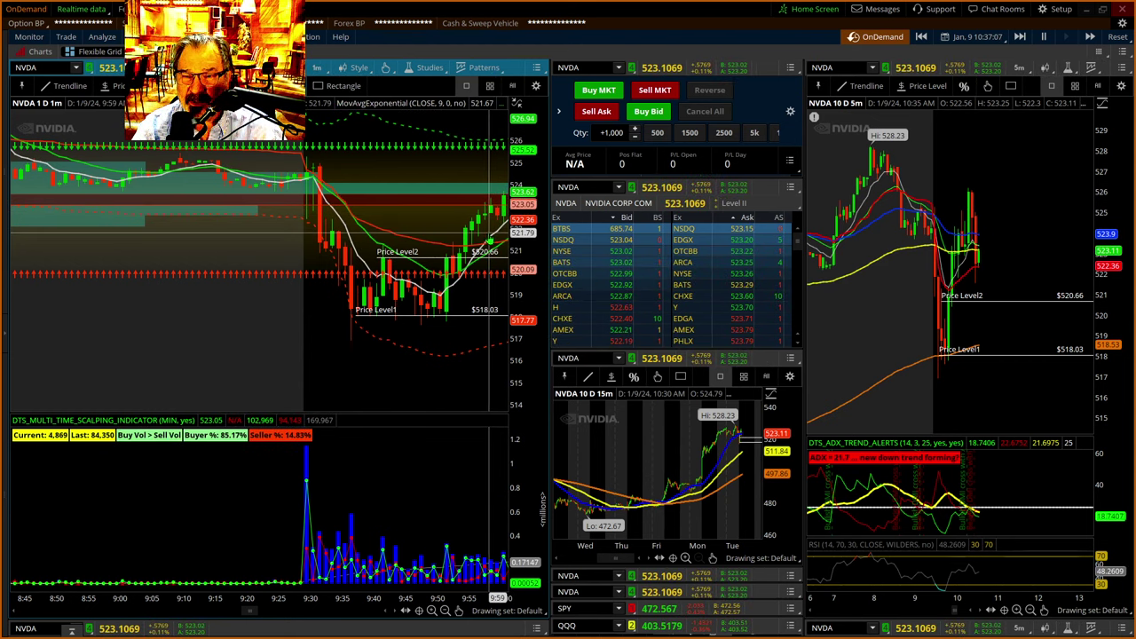
left_click_drag(490, 229, 467, 211)
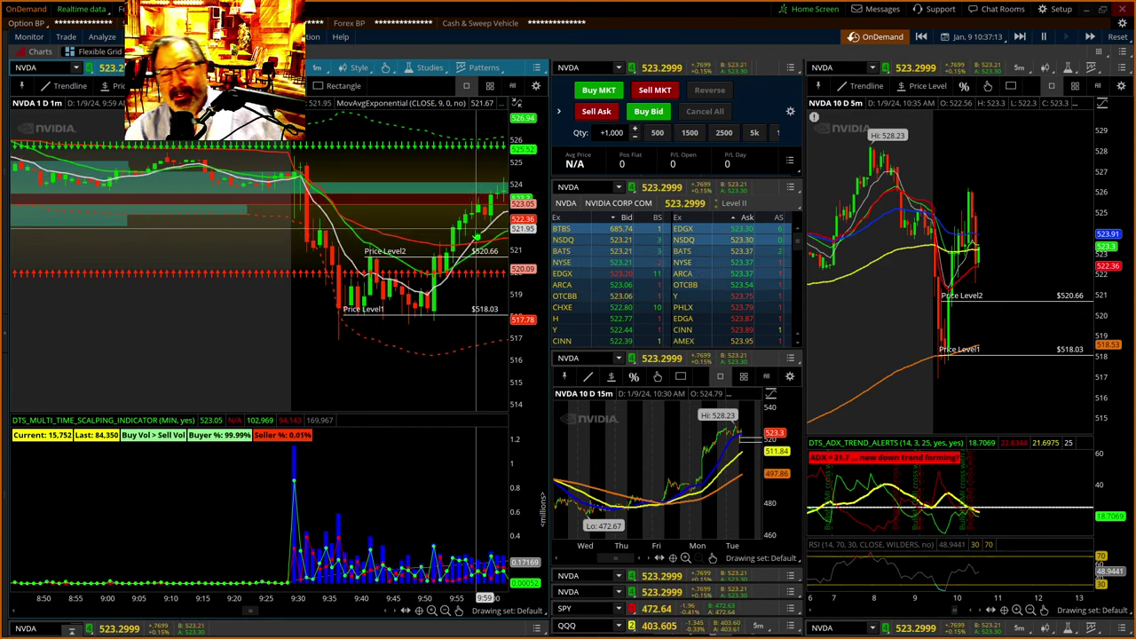
left_click_drag(476, 237, 467, 216)
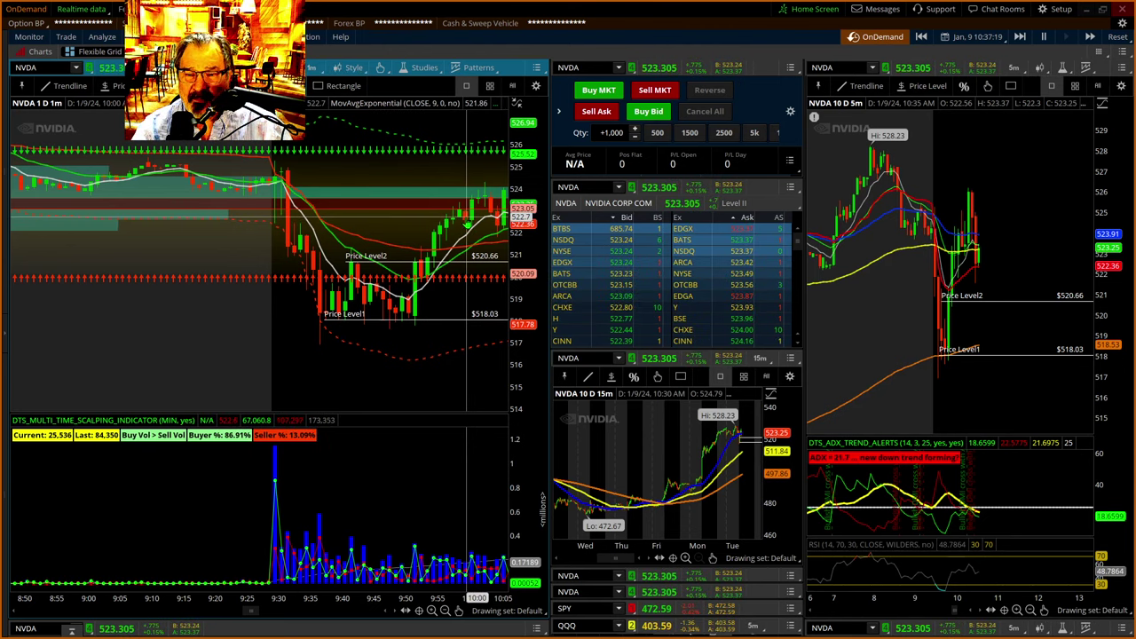
left_click_drag(467, 227, 499, 223)
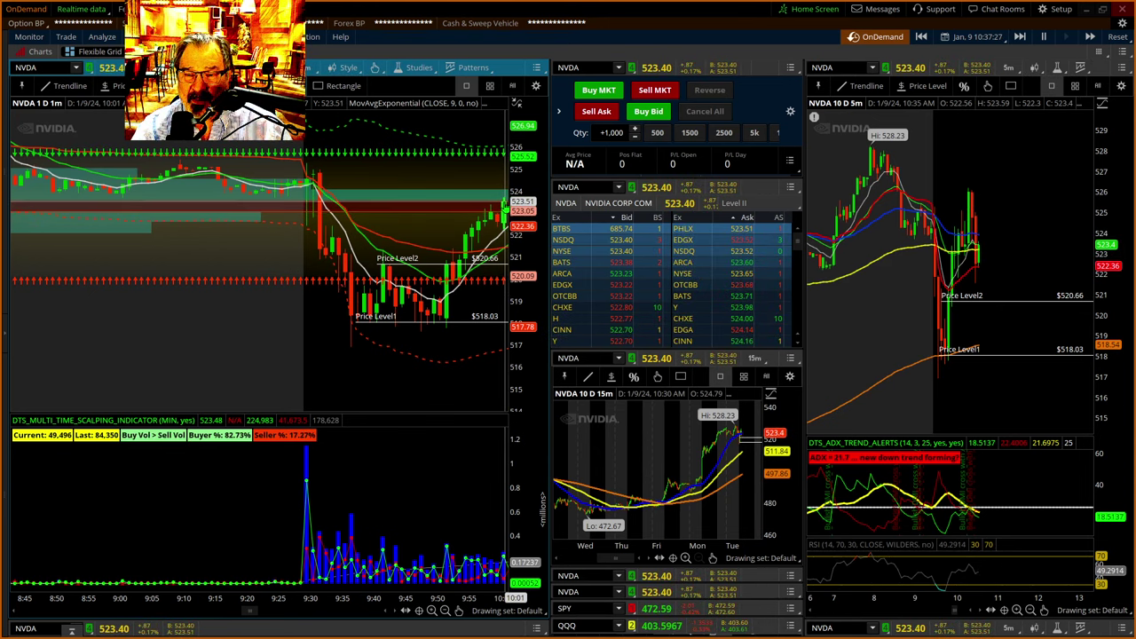
left_click_drag(501, 207, 477, 206)
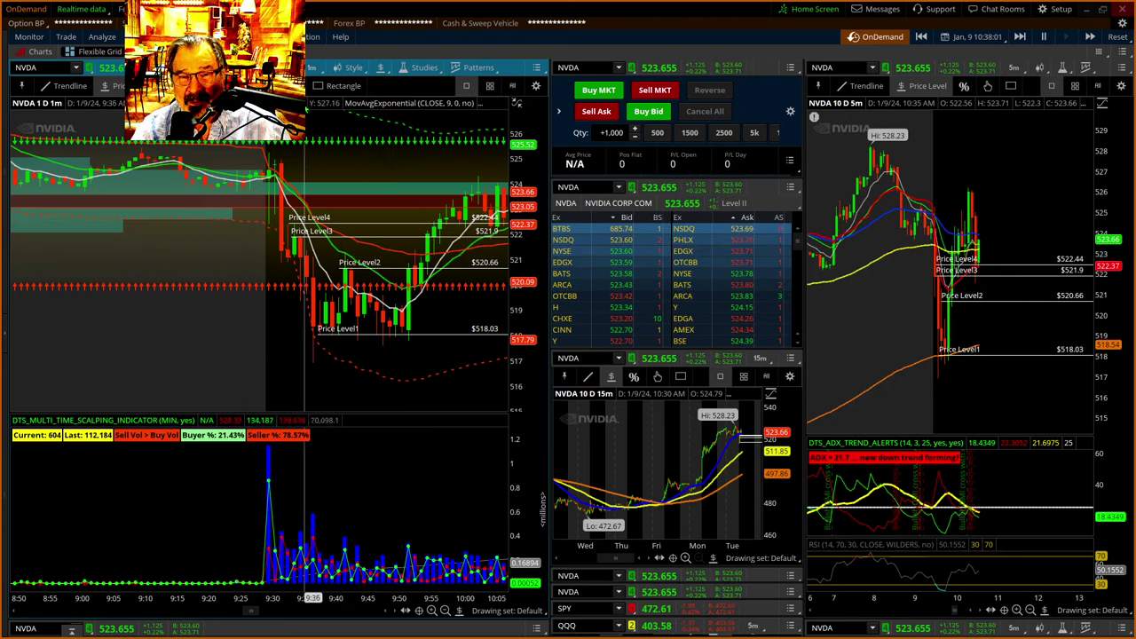
Step: Pan the 1-minute chart to show bars through 10:10
left_click_drag(441, 317, 409, 260)
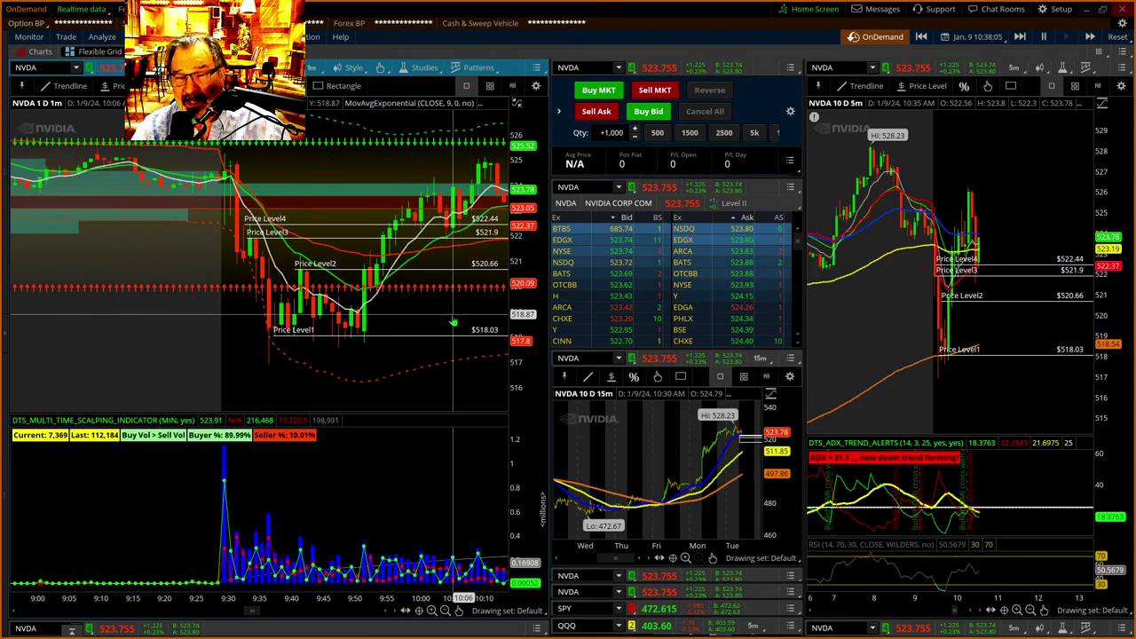
Step: Pan the 1-minute chart back and forth until the newest bars and Price Levels 1–4 are framed
scroll(403, 267, "down", 3)
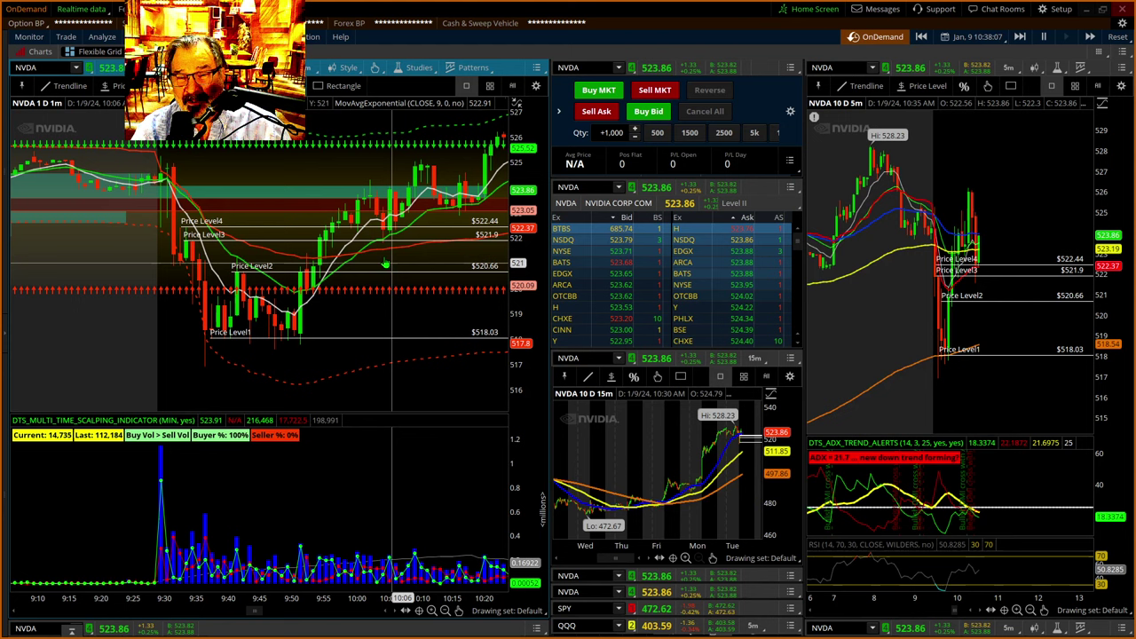
left_click_drag(451, 264, 475, 297)
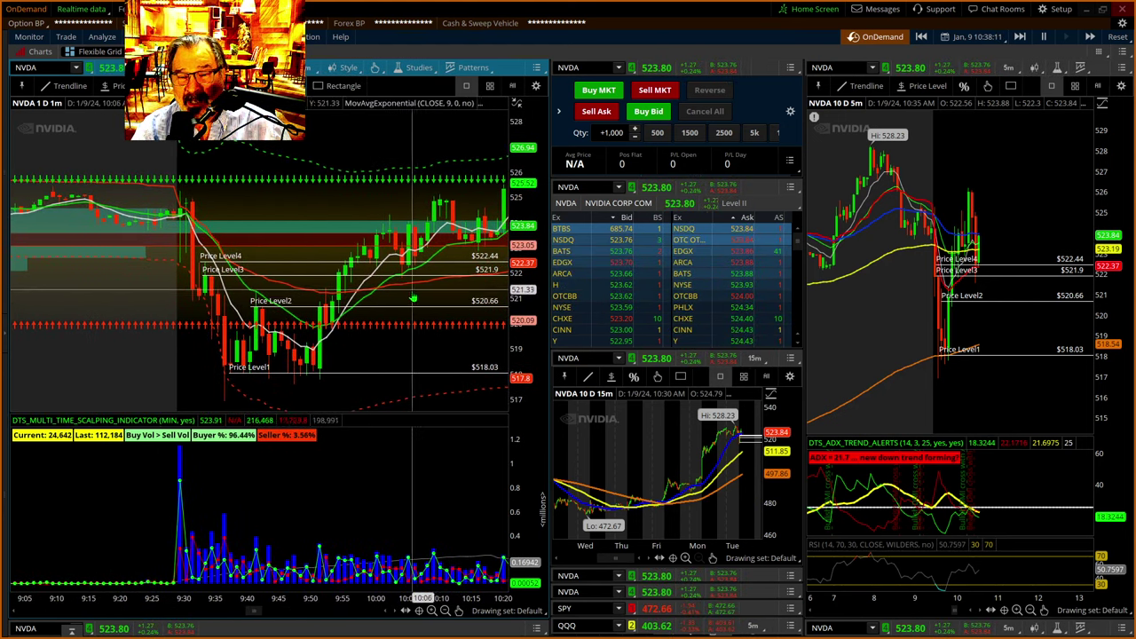
left_click_drag(399, 300, 494, 304)
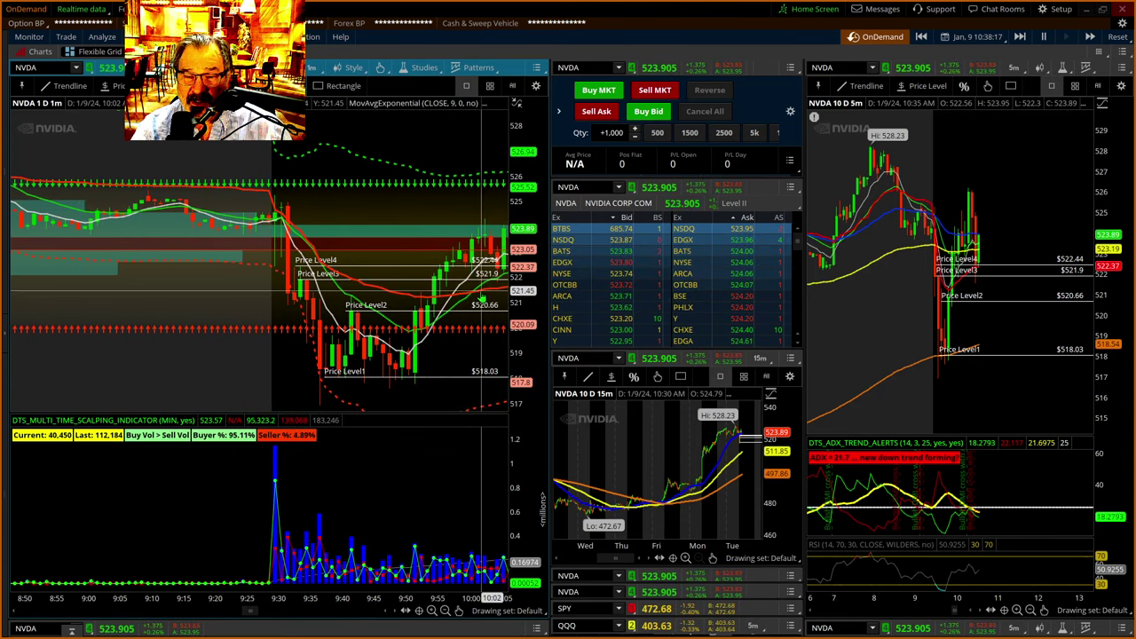
left_click_drag(484, 295, 419, 298)
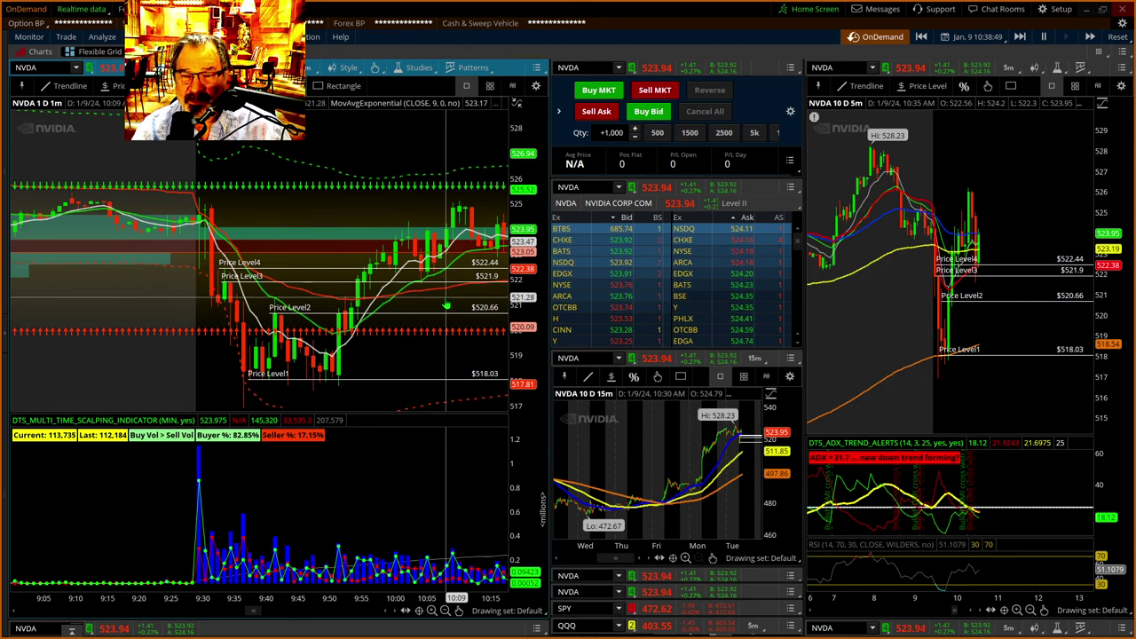
left_click_drag(453, 300, 388, 209)
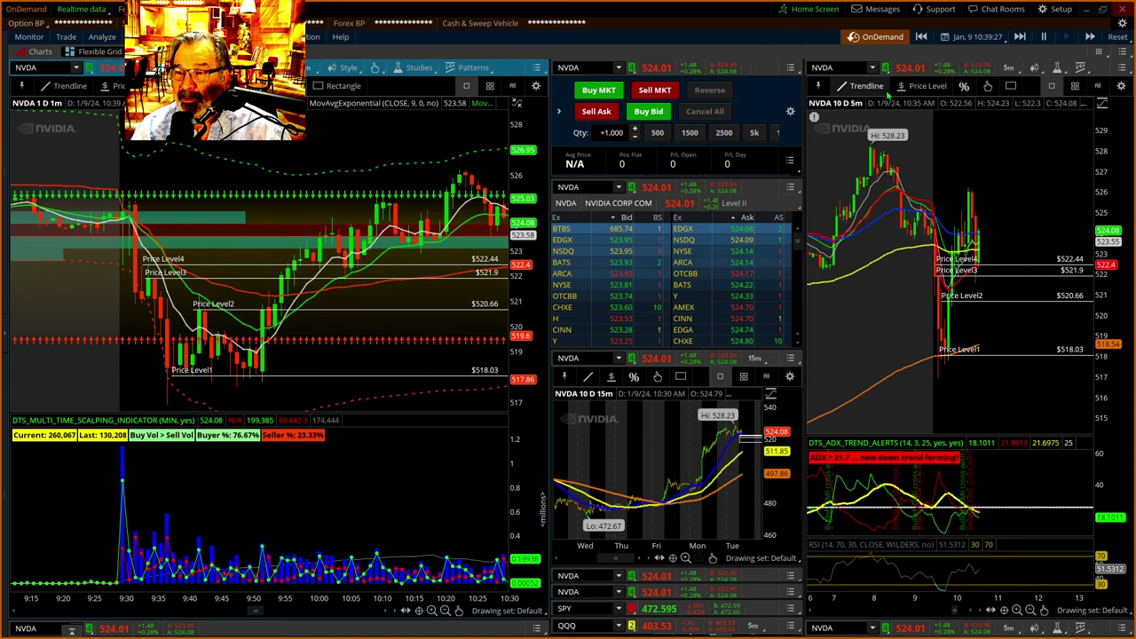
Step: Zoom the 5-minute chart into recent bars, widen its price range, and pan the 1-minute chart
left_click(928, 85)
left_click_drag(928, 168, 996, 313)
left_click_drag(1111, 271, 1111, 306)
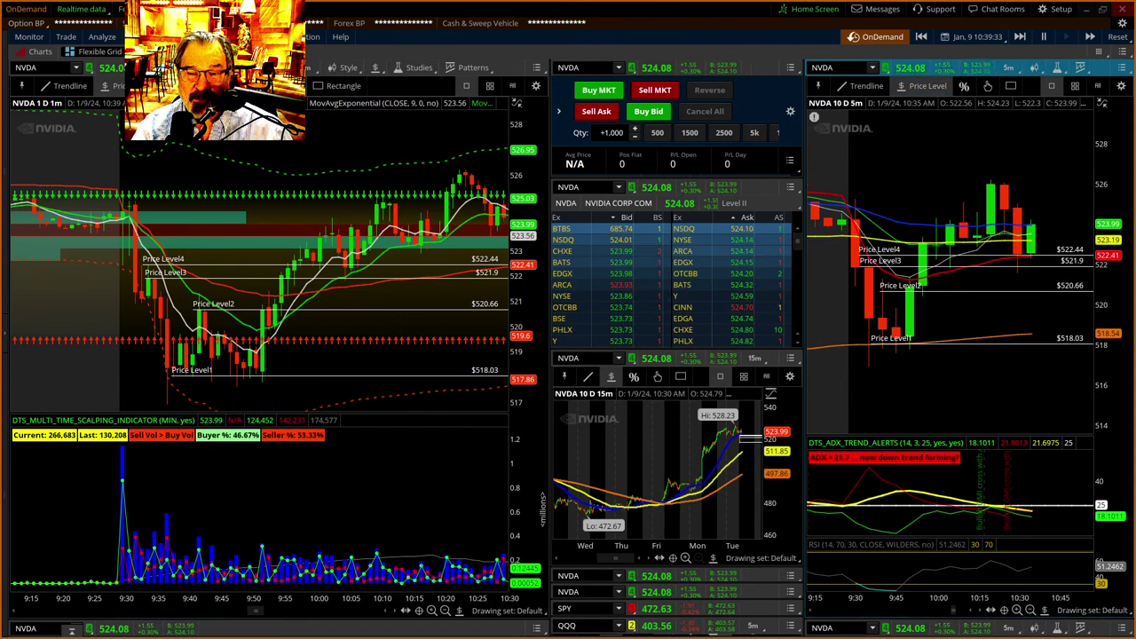
left_click_drag(410, 292, 379, 297)
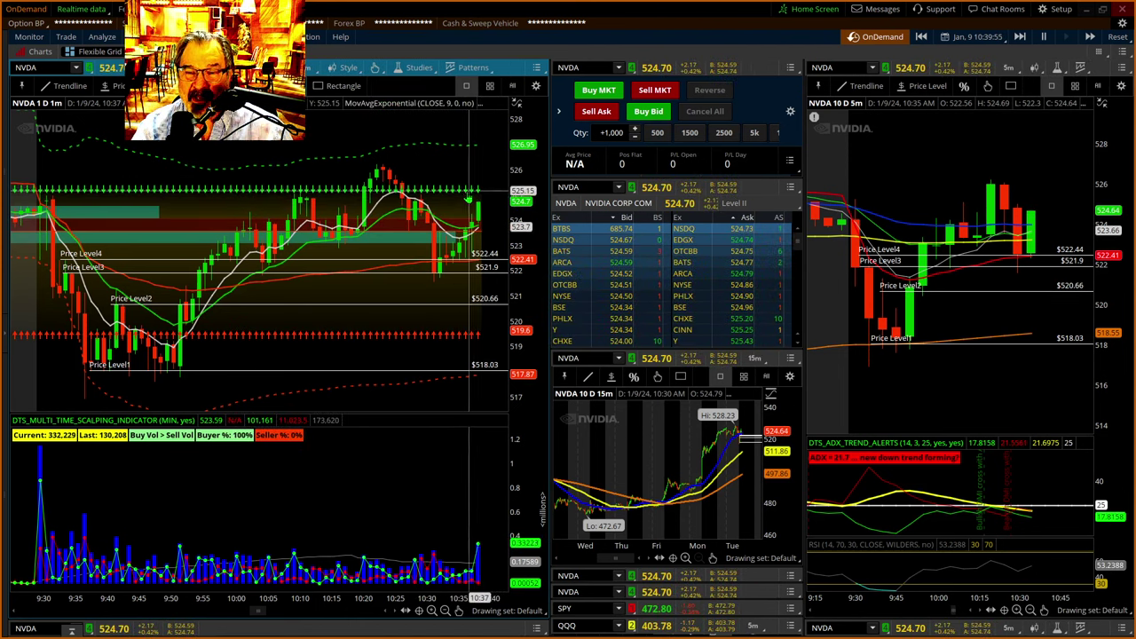
Step: Pan the 1-minute chart to leave empty room right of the latest bar
left_click_drag(463, 201, 331, 286)
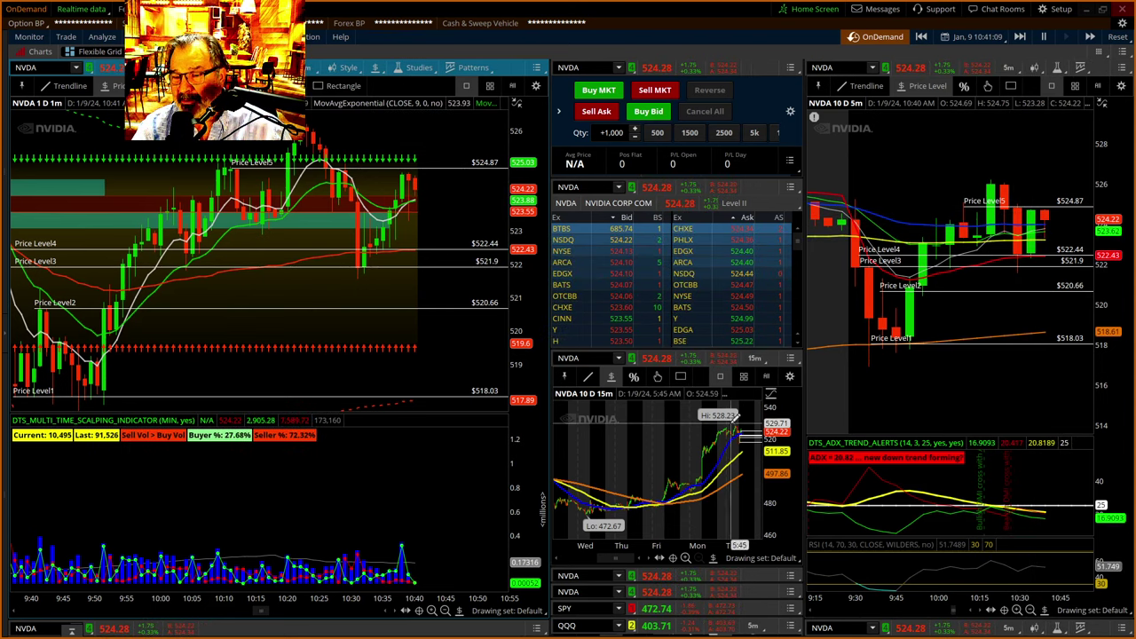
Step: Zoom the 15-minute chart into today's 8:00–11:00 bars
scroll(728, 416, "down", 3)
left_click_drag(632, 417, 772, 466)
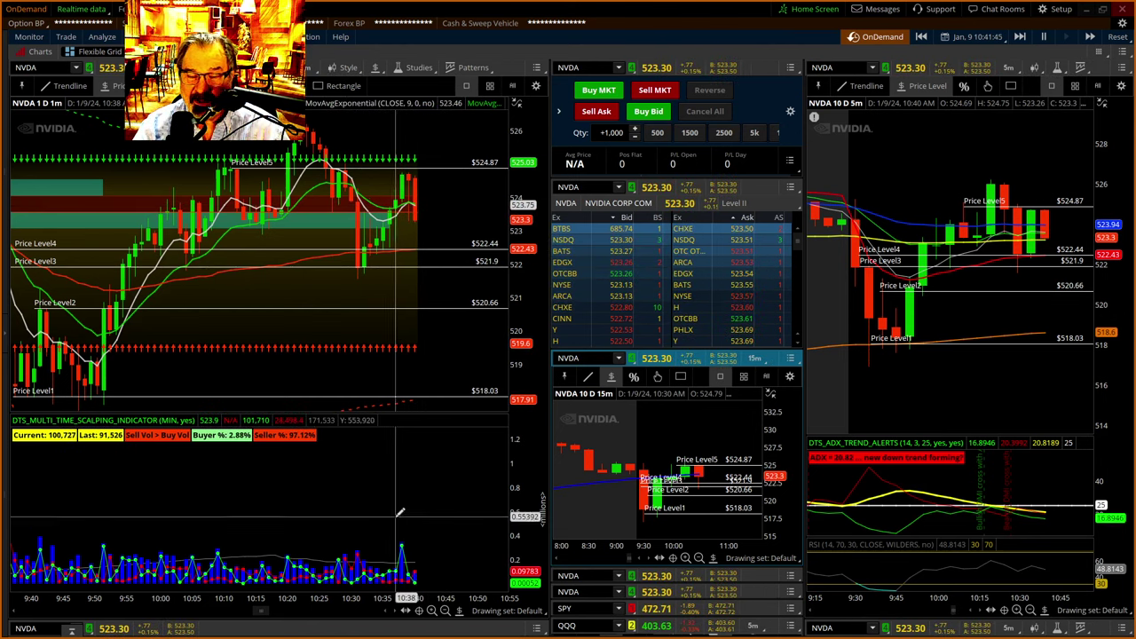
Step: Zoom the 1-minute chart's lower pane into the 10:30–10:44 bars
left_click_drag(345, 510, 441, 593)
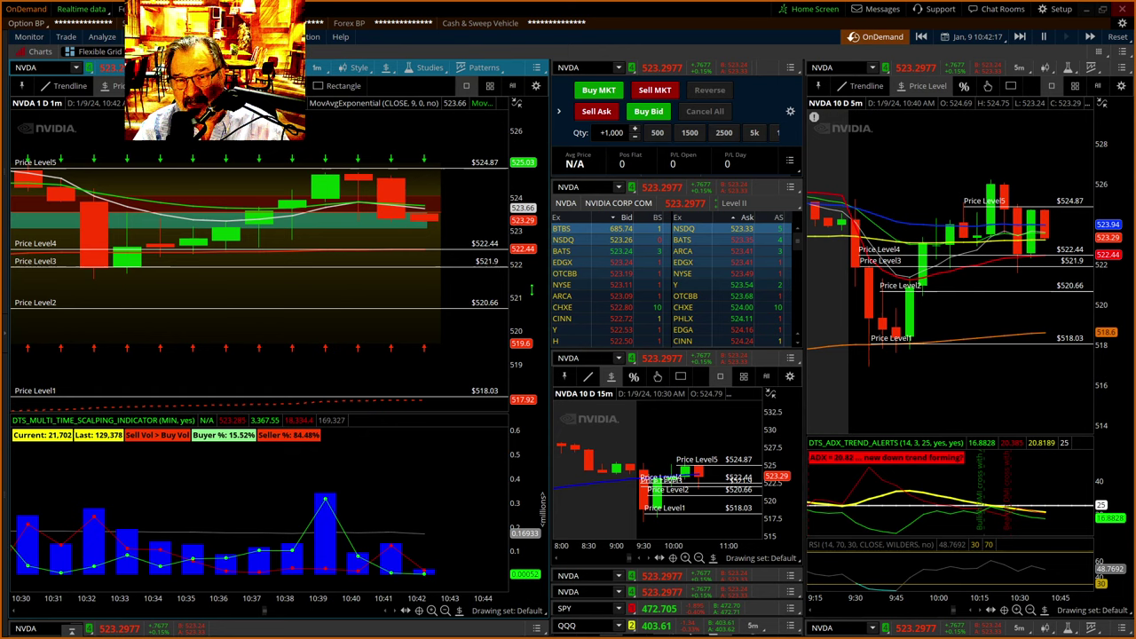
Step: Stretch the 1-minute chart's price scale to magnify recent candles between the price levels
left_click_drag(531, 289, 527, 253)
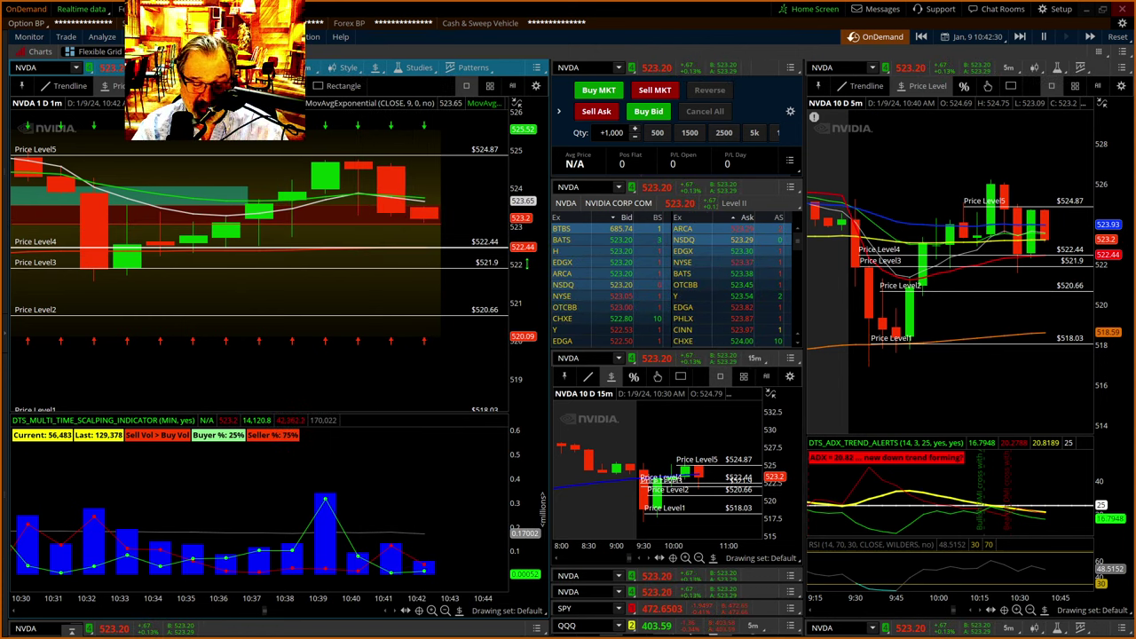
left_click_drag(525, 258, 524, 304)
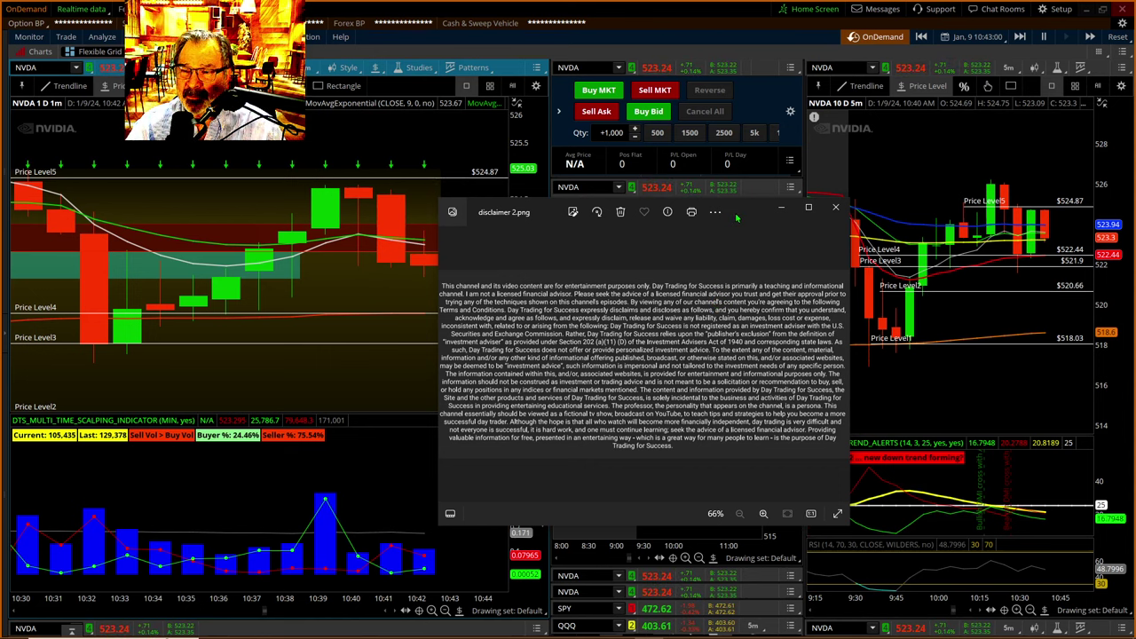
Step: Close the disclaimer 2.png viewer with Alt+F4 to reveal the thinkorswim layout
key("alt+F4")
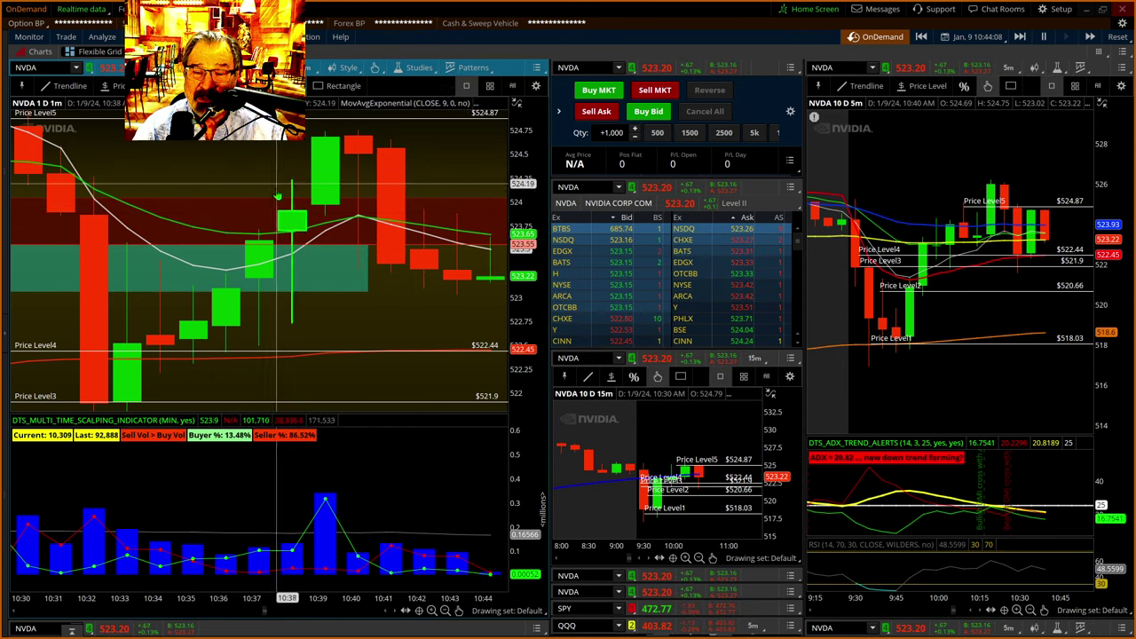
Step: Scroll the NVDA 1-minute chart to add empty space right of the newest bars
scroll(293, 266, "down", 5)
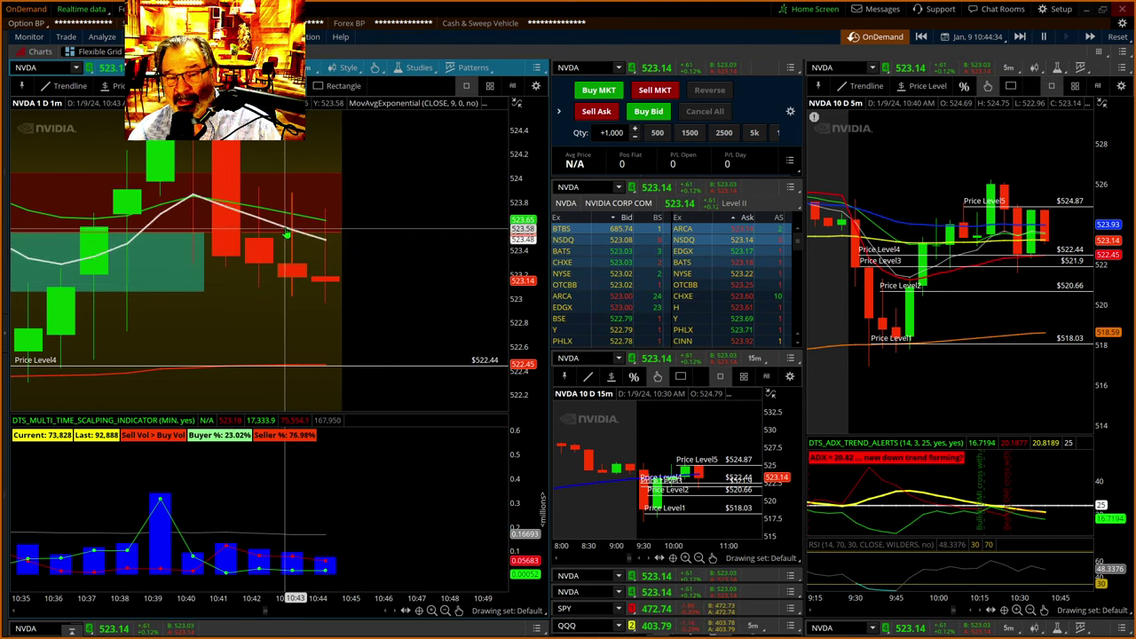
Step: Compress the 1-minute price scale to show Level5 through Level3, then pan back over earlier bars
left_click_drag(513, 266, 516, 312)
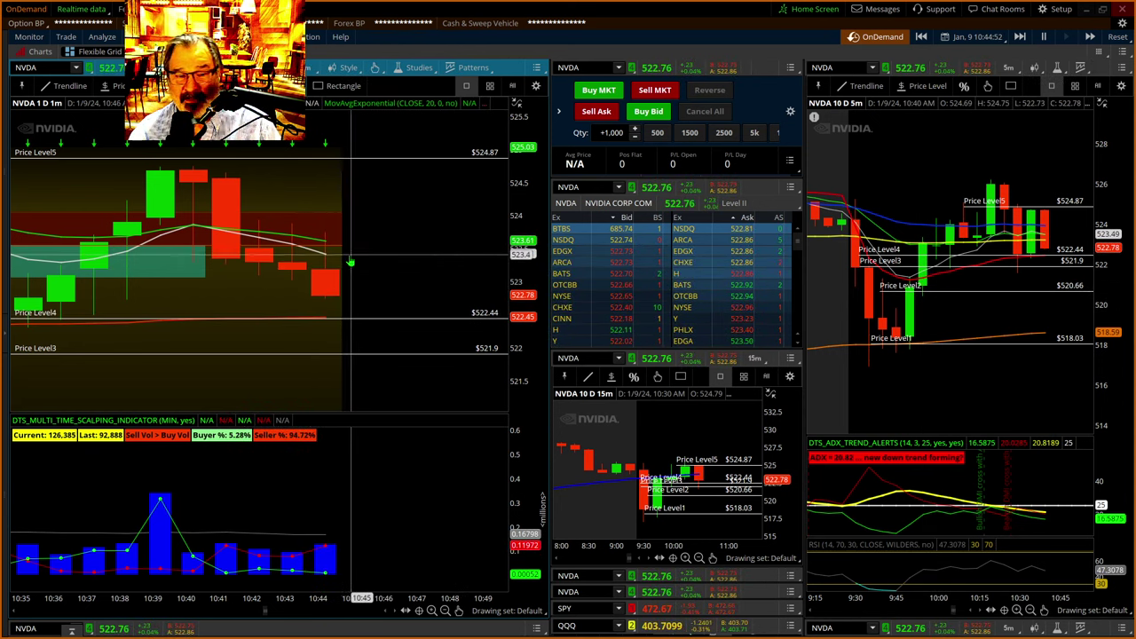
scroll(205, 284, "up", 5)
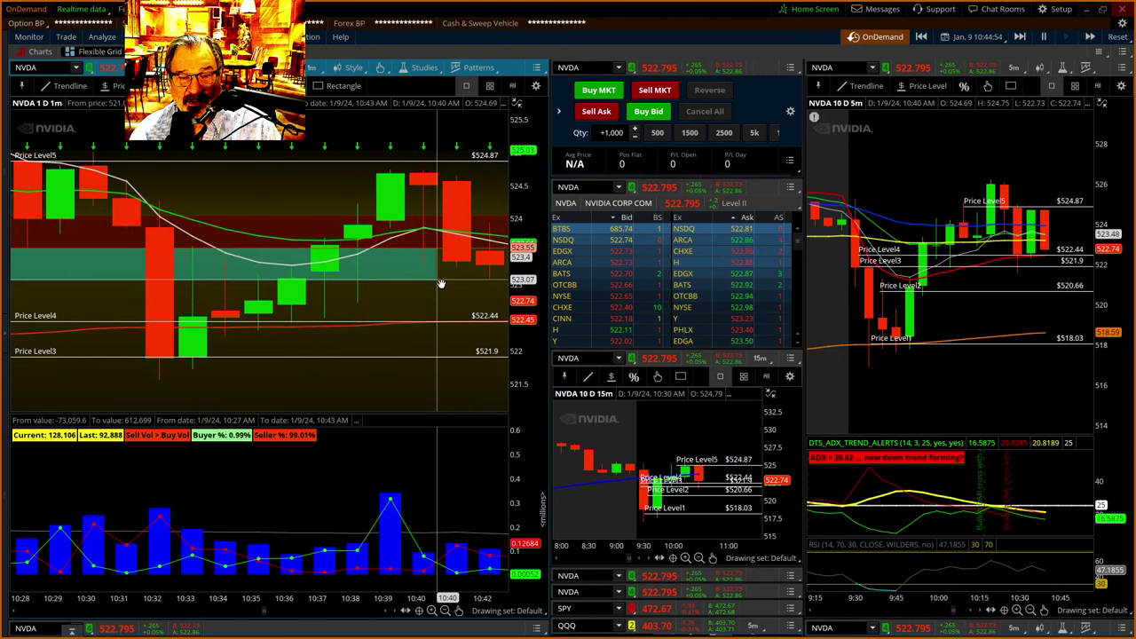
left_click_drag(111, 282, 159, 324)
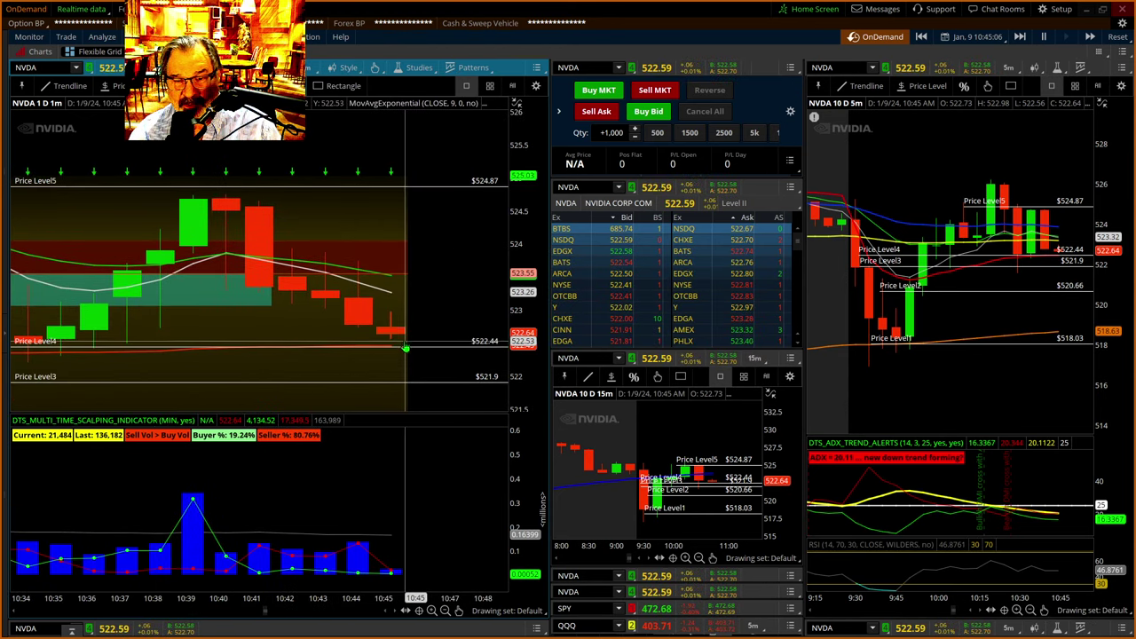